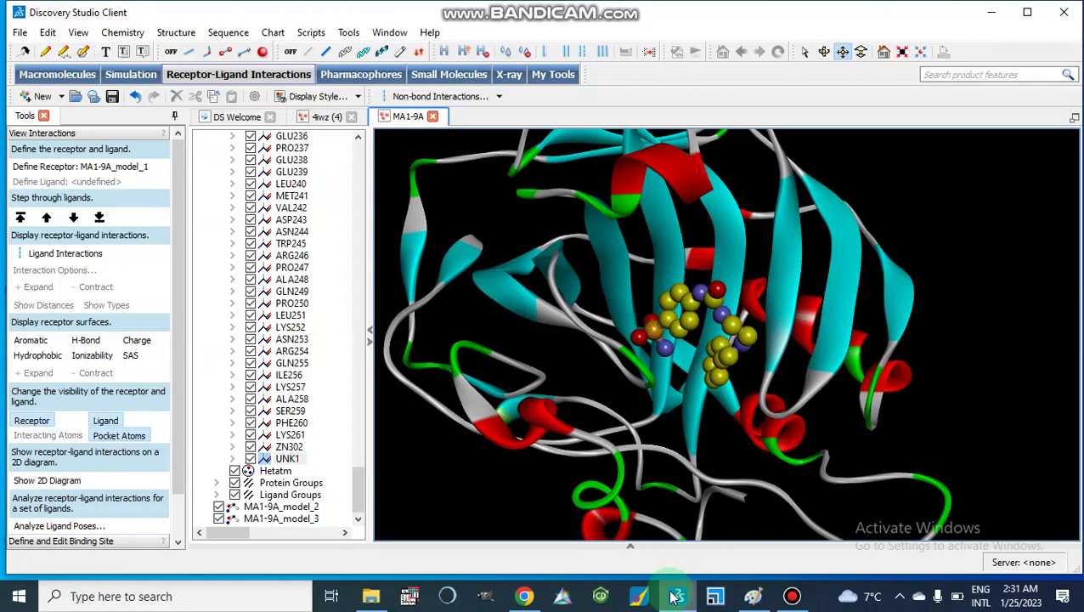
- Focus the 3-D window showing the MA1-9A complex with the UNK1 ligand in CPK
left_click(620, 423)
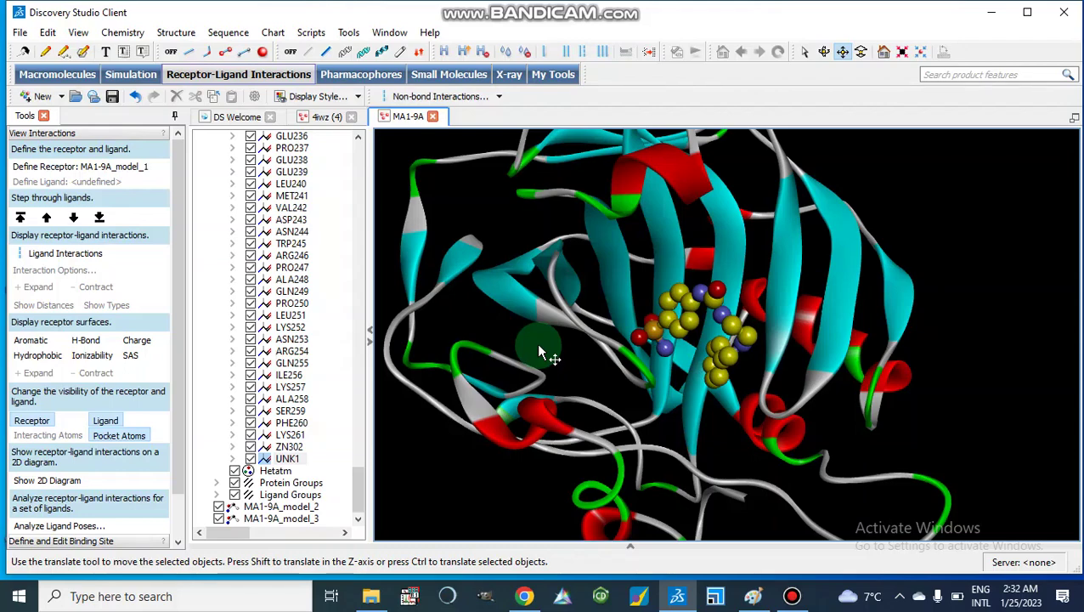
- Minimize Discovery Studio and reopen the MA1-9A structure file from the desktop
left_click(986, 21)
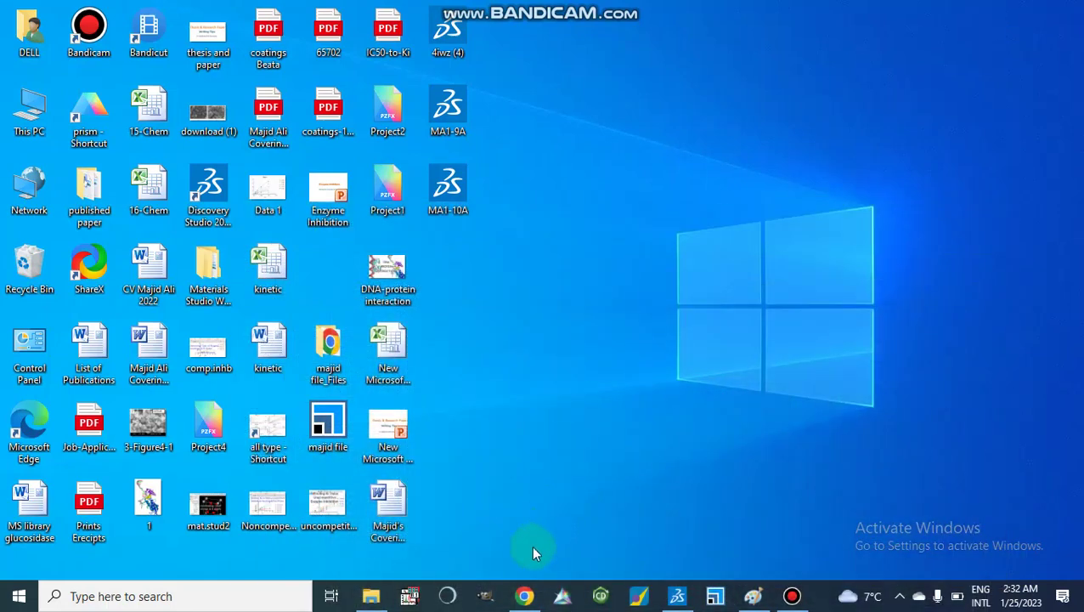
mouse_move(522, 596)
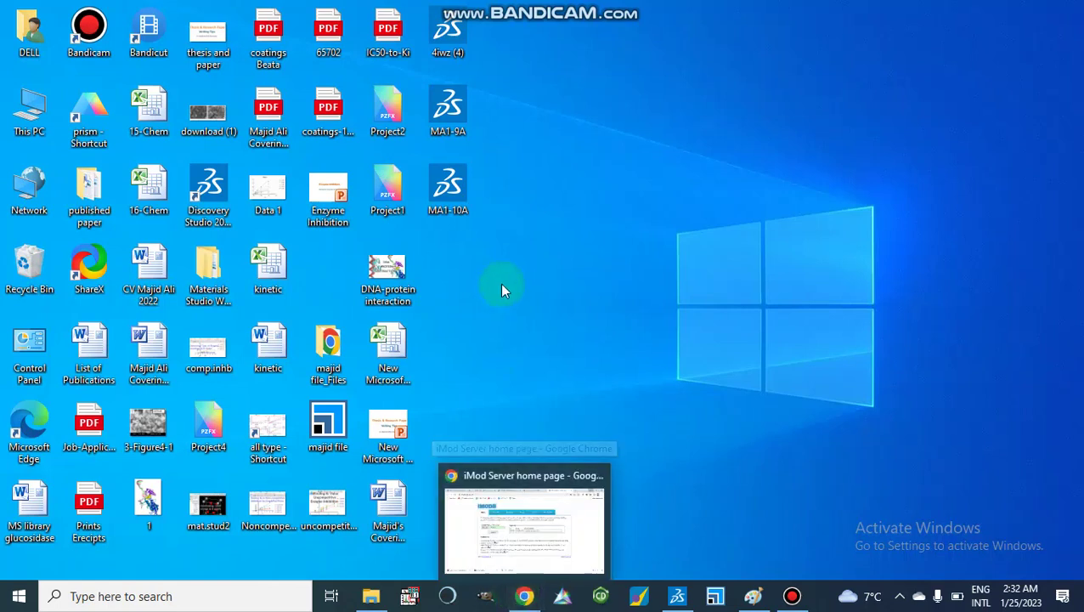
left_click(443, 190)
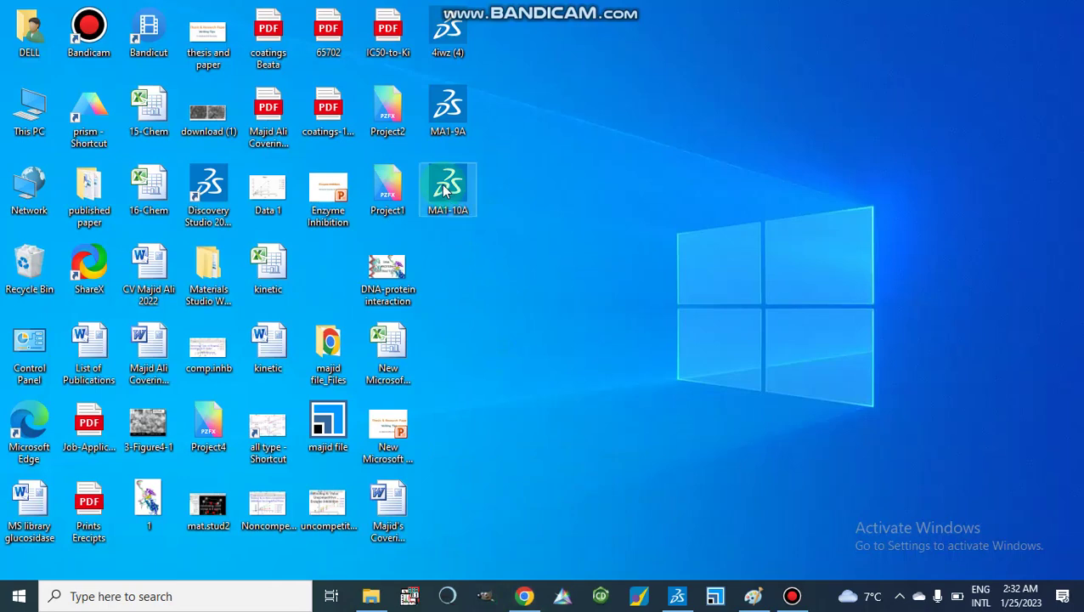
double_click(439, 109)
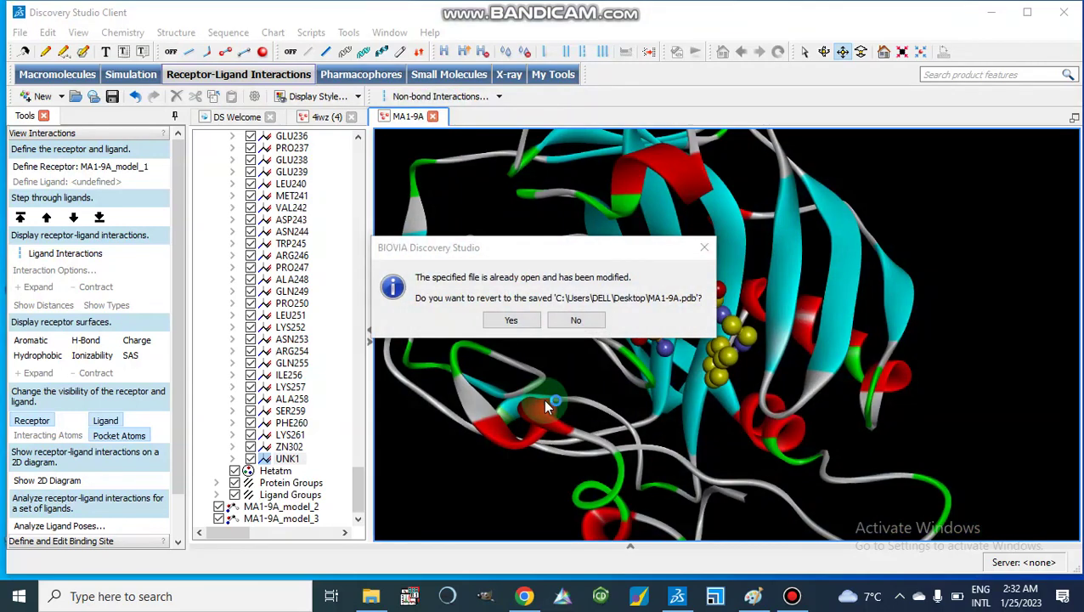
- Decline reverting MA1-9A to keep the modified model, then minimize Discovery Studio
left_click(571, 320)
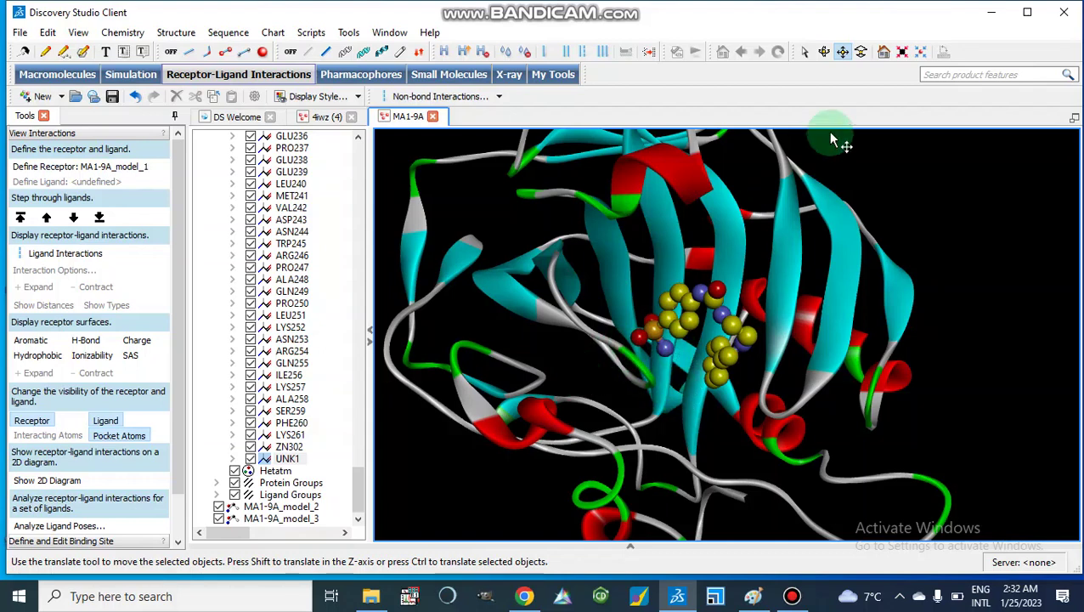
left_click(985, 21)
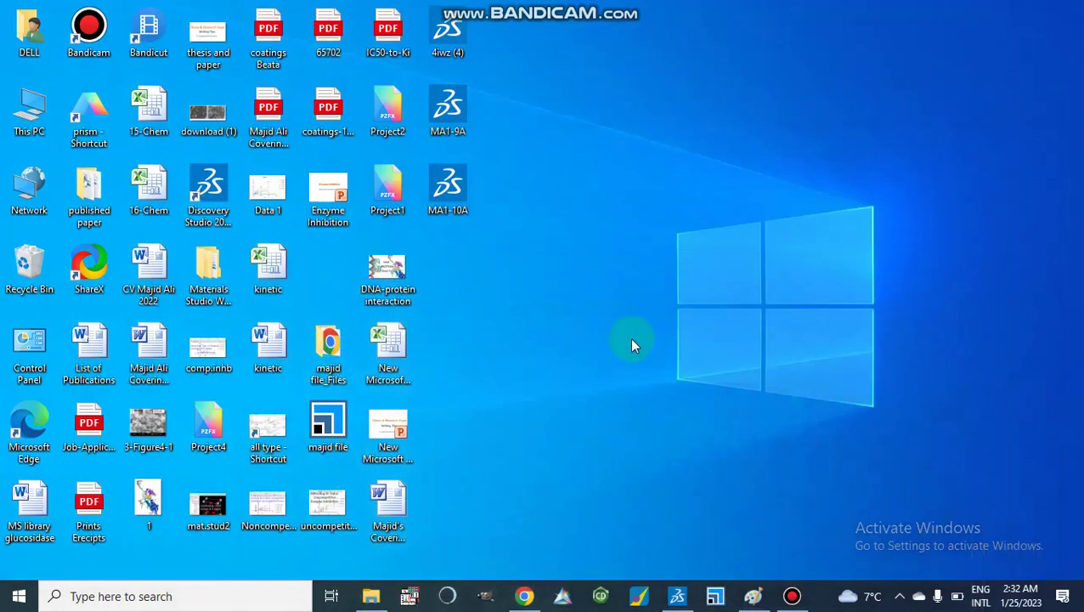
- Return to Chrome and move through the MDWeb and iMODS tabs to the RCSB 4IWZ tab
left_click(525, 596)
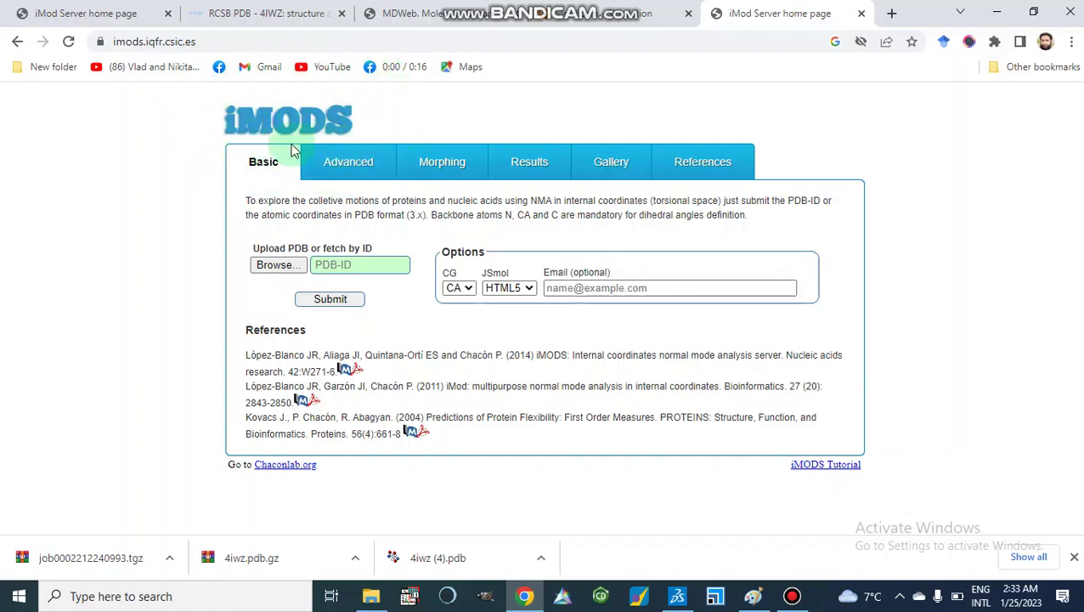
left_click(434, 21)
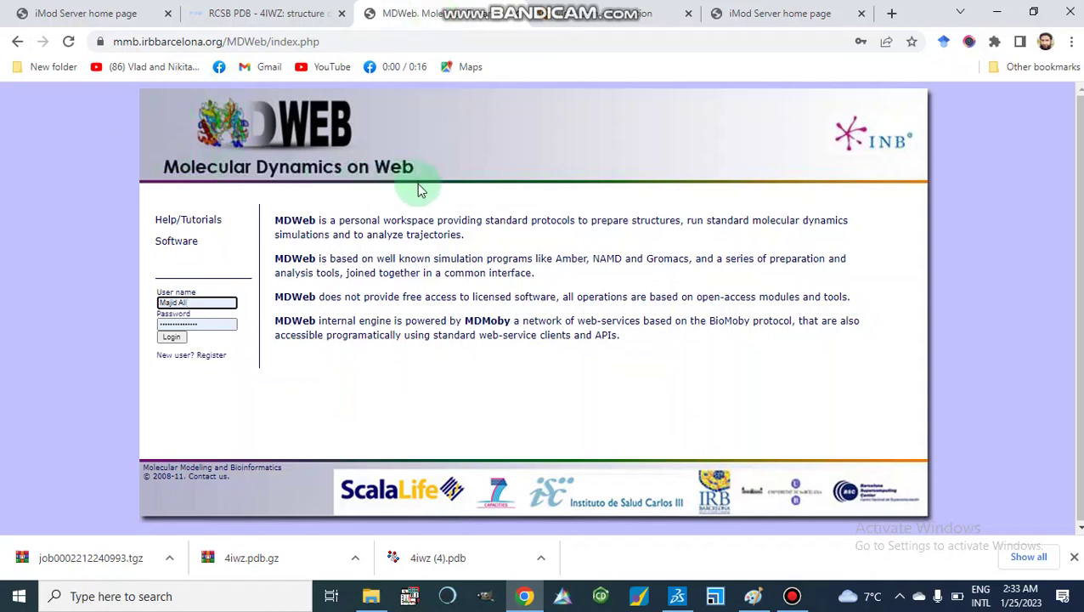
left_click(774, 17)
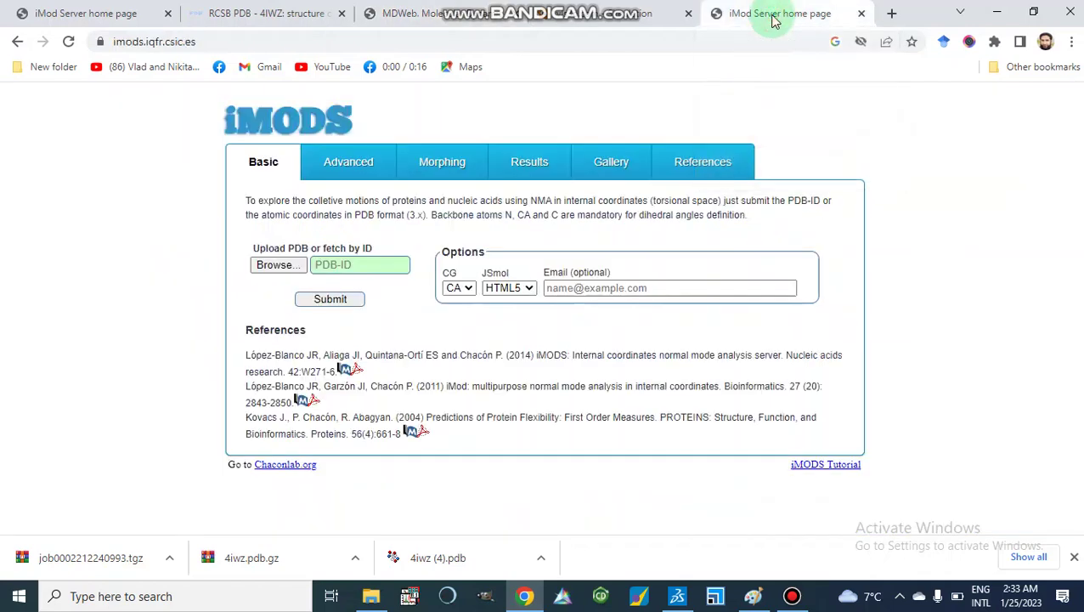
left_click(253, 17)
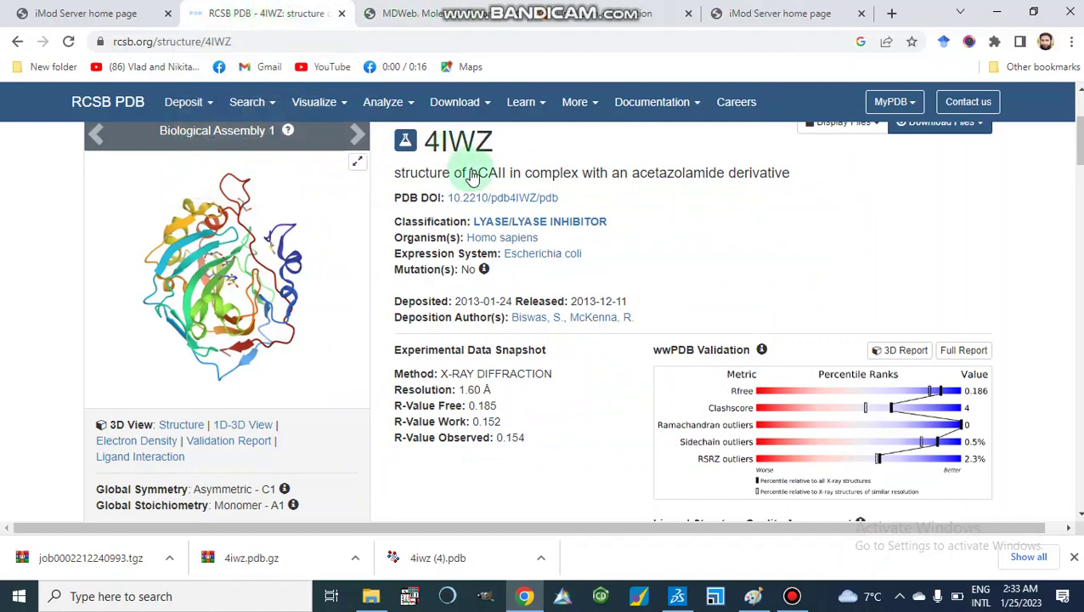
- Review the 4IWZ hCAII entry title and download the structure in PDB Format
scroll(695, 289, "up", 1)
scroll(696, 293, "up", 2)
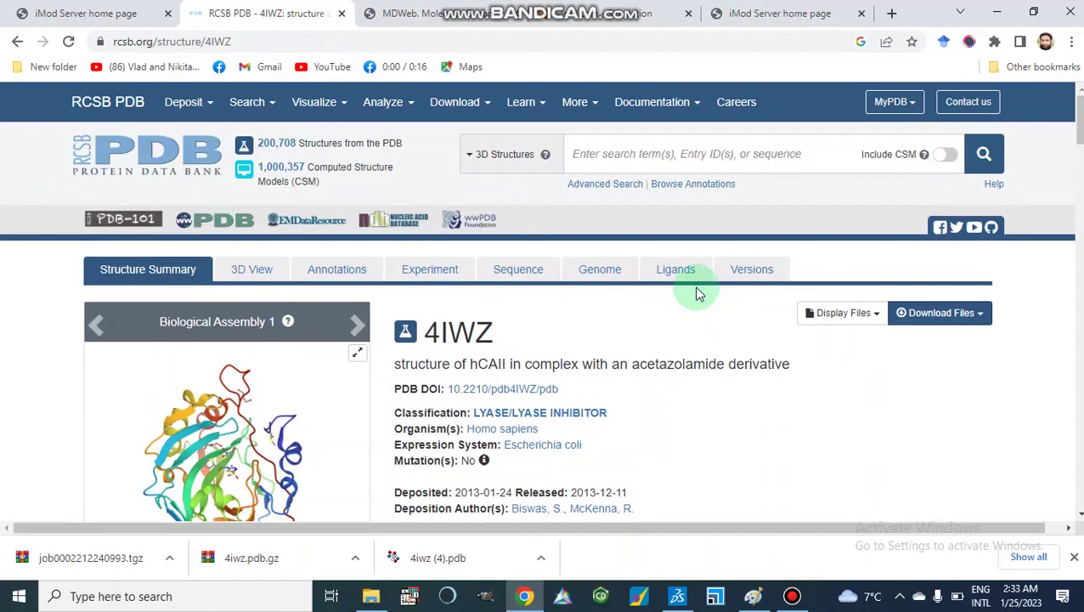
scroll(696, 293, "down", 1)
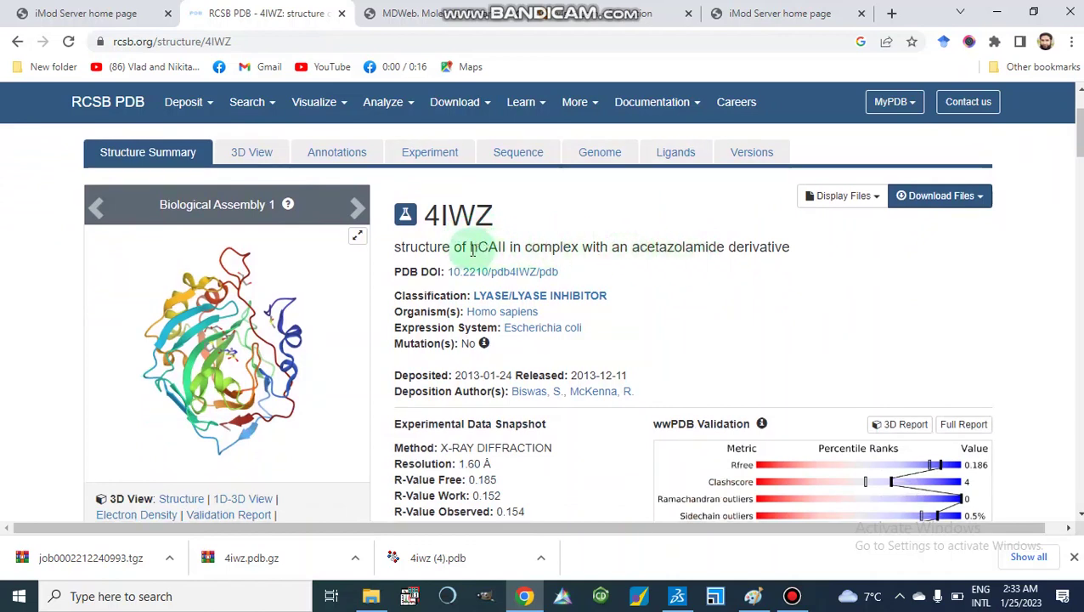
left_click_drag(470, 248, 507, 252)
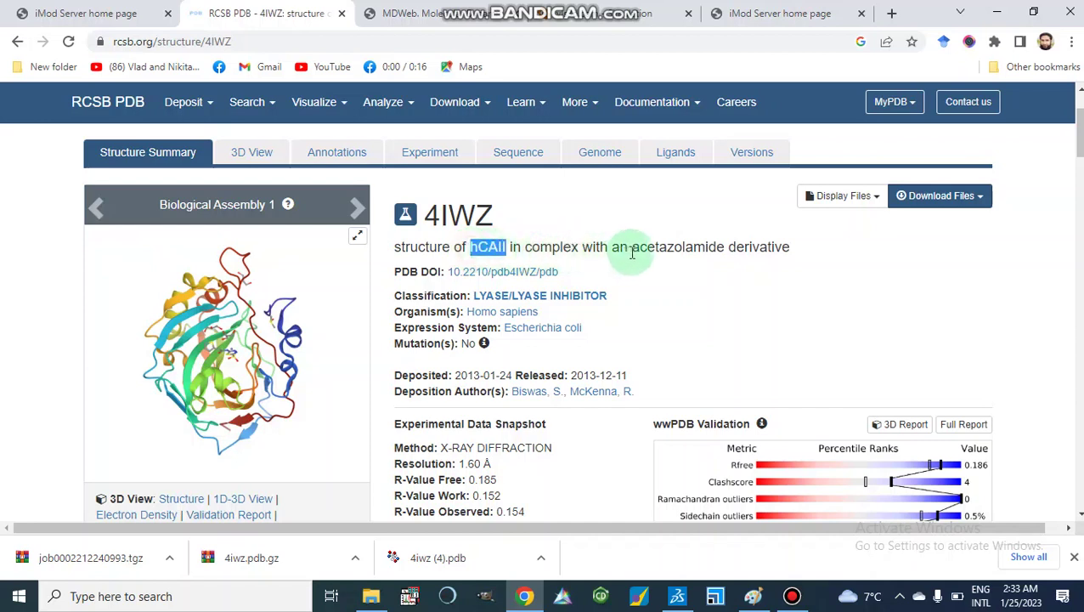
left_click_drag(631, 252, 719, 263)
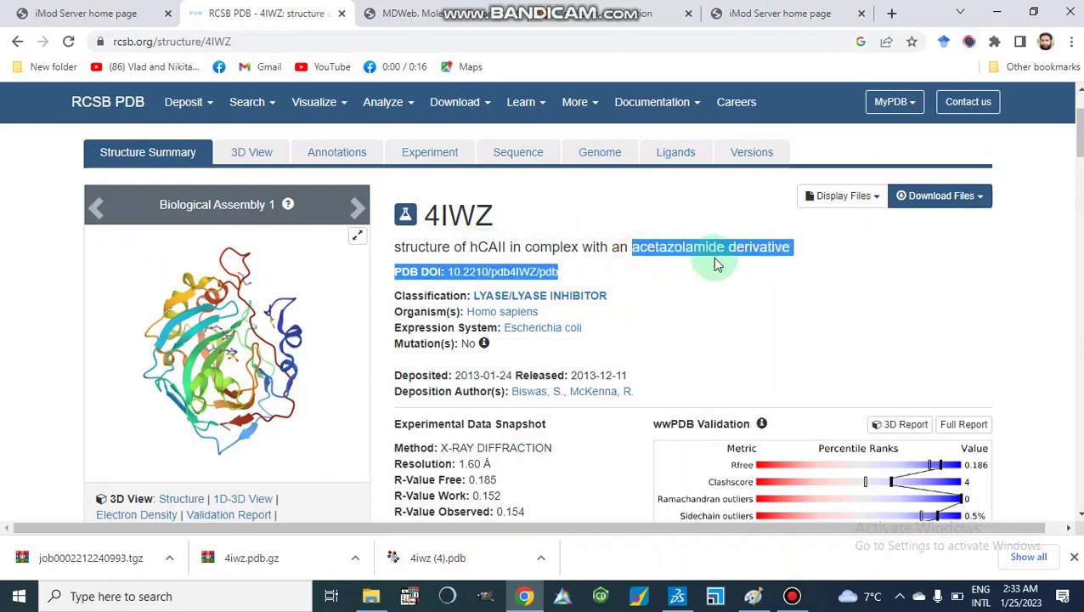
left_click(585, 290)
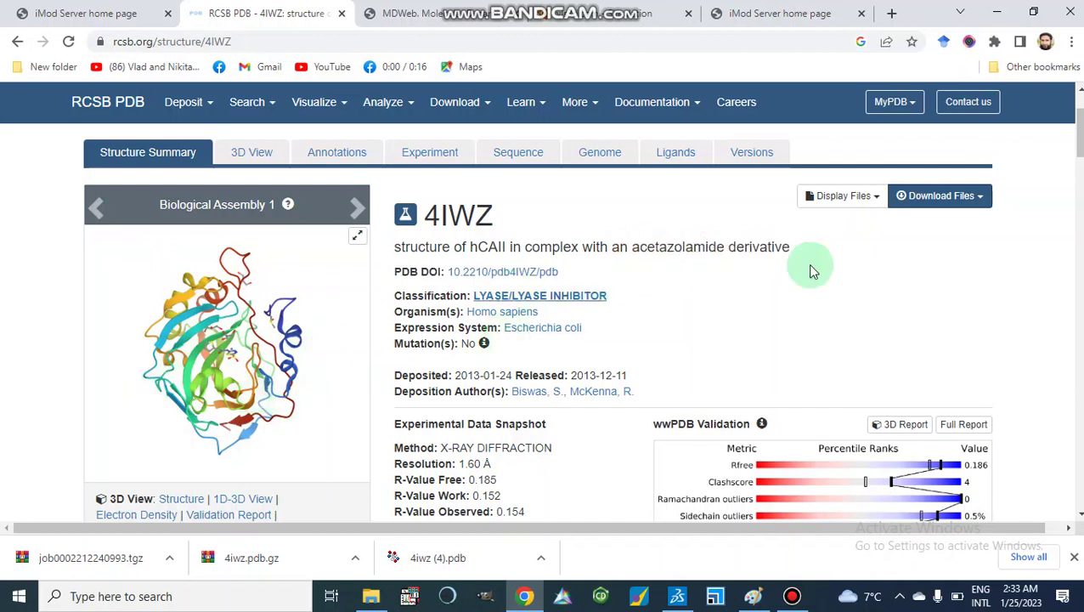
left_click(963, 202)
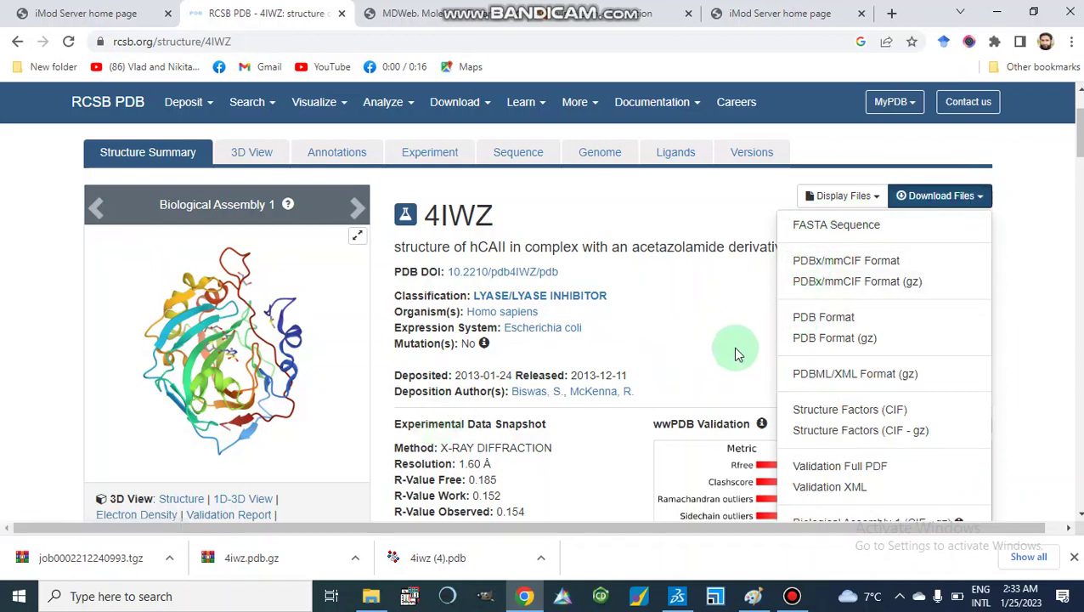
left_click(809, 316)
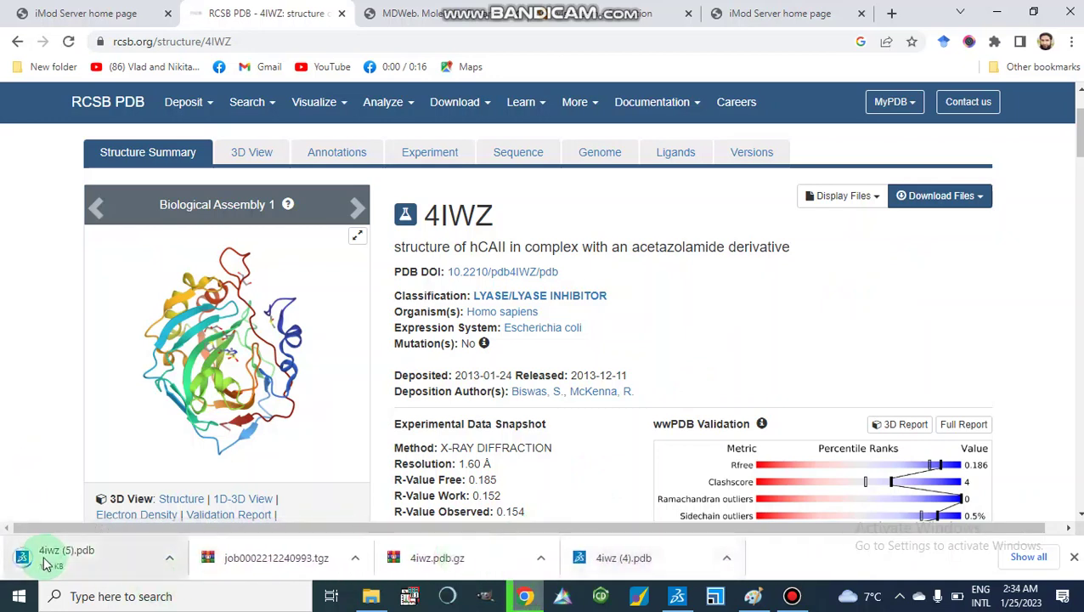
- Open the downloaded 4iwz (5) file from Downloads in BIOVIA Discovery Studio 2017 R2
right_click(609, 568)
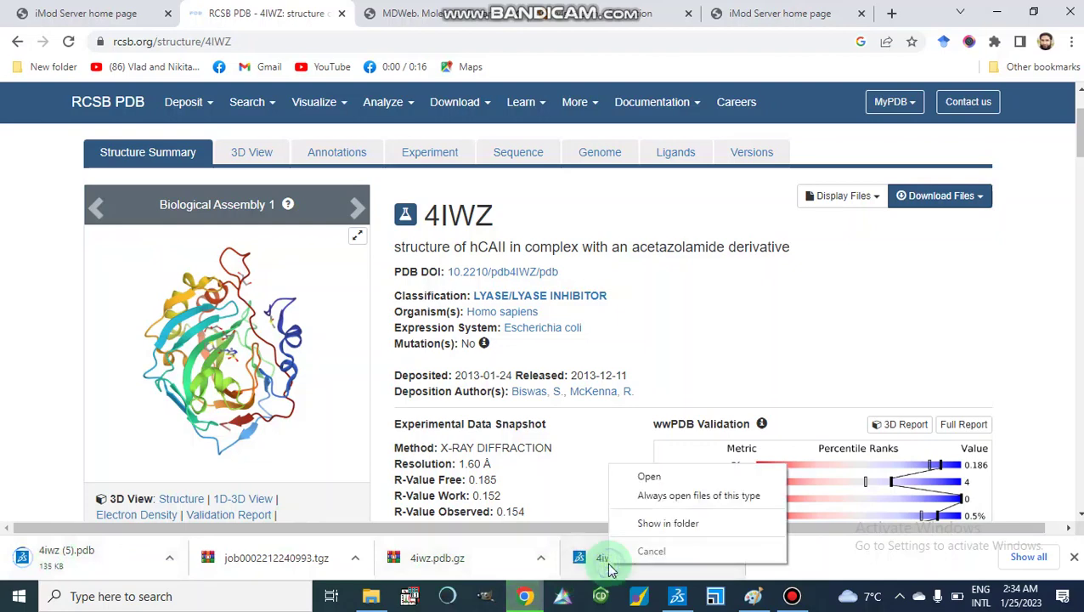
left_click(649, 522)
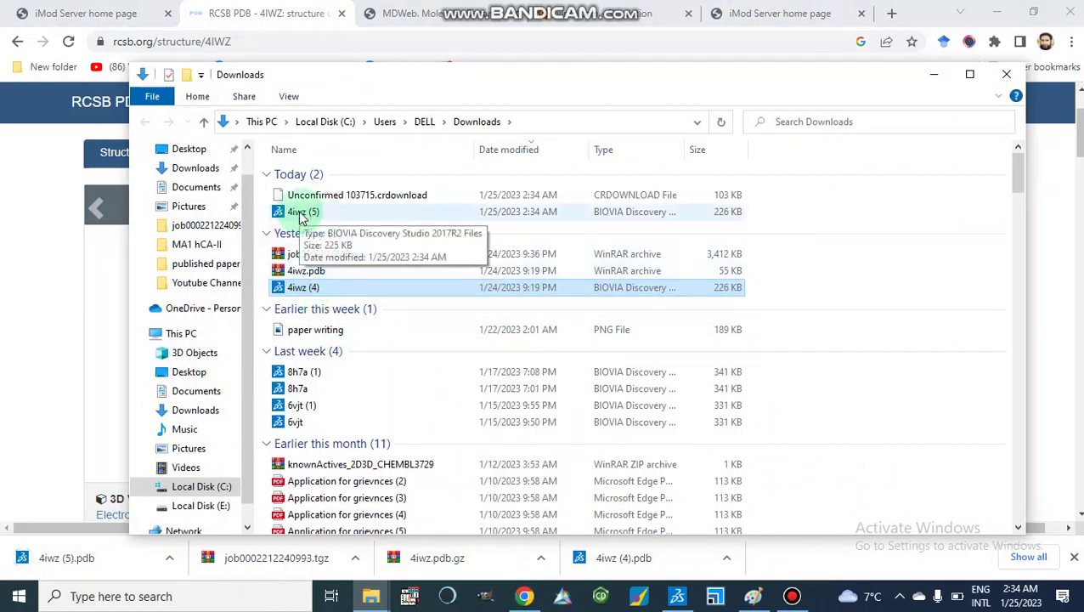
right_click(299, 214)
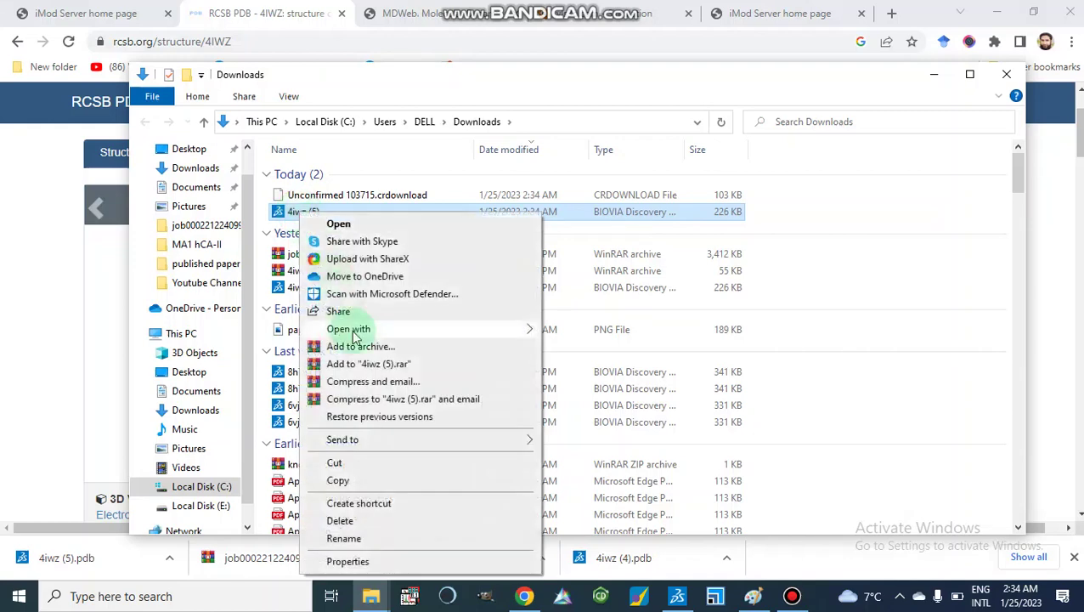
mouse_move(438, 337)
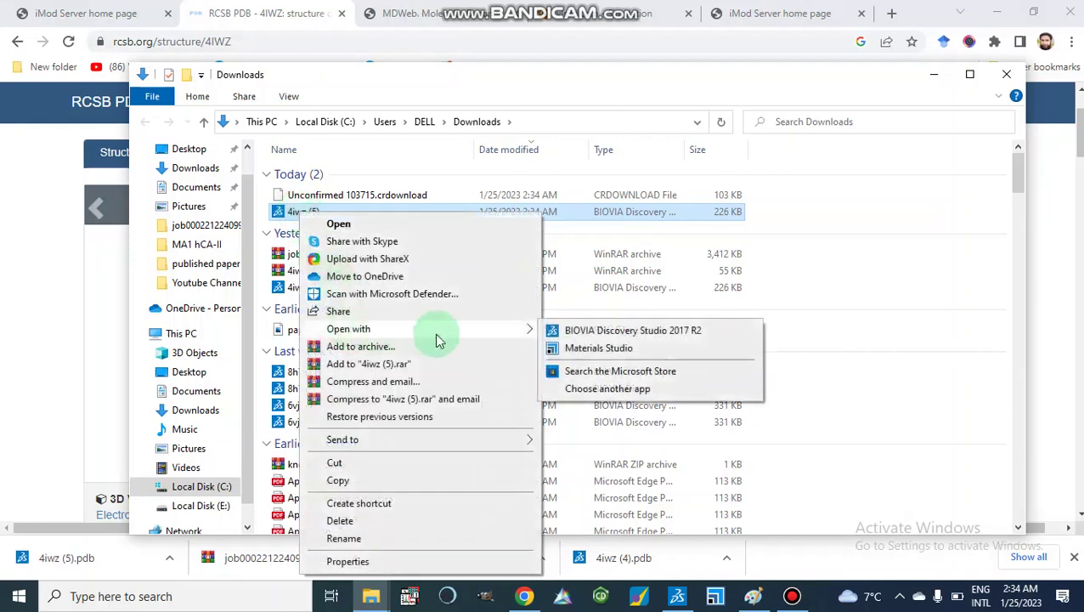
left_click(593, 331)
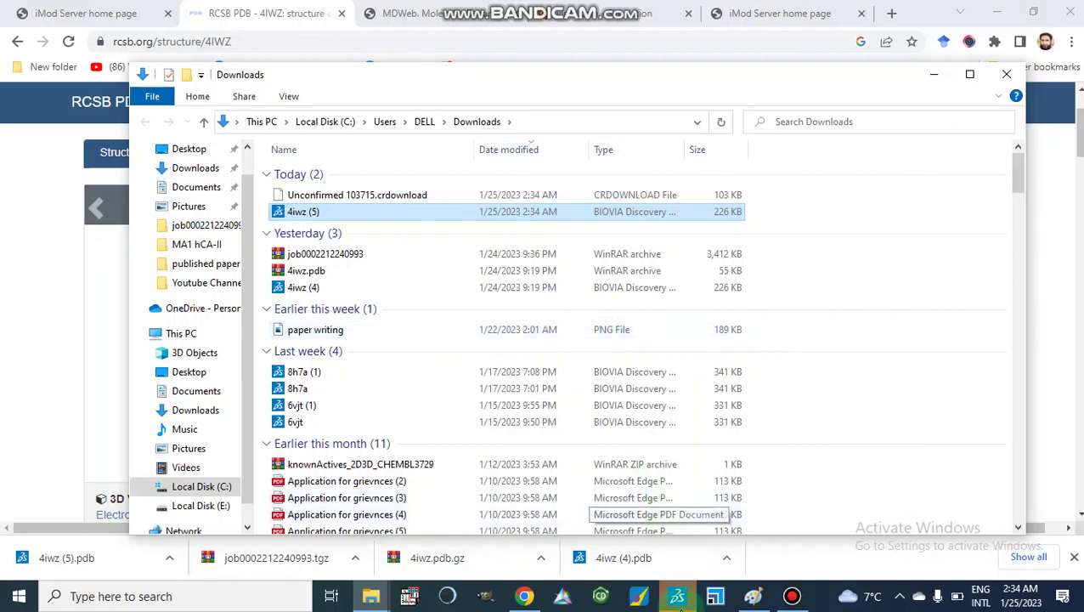
left_click(677, 600)
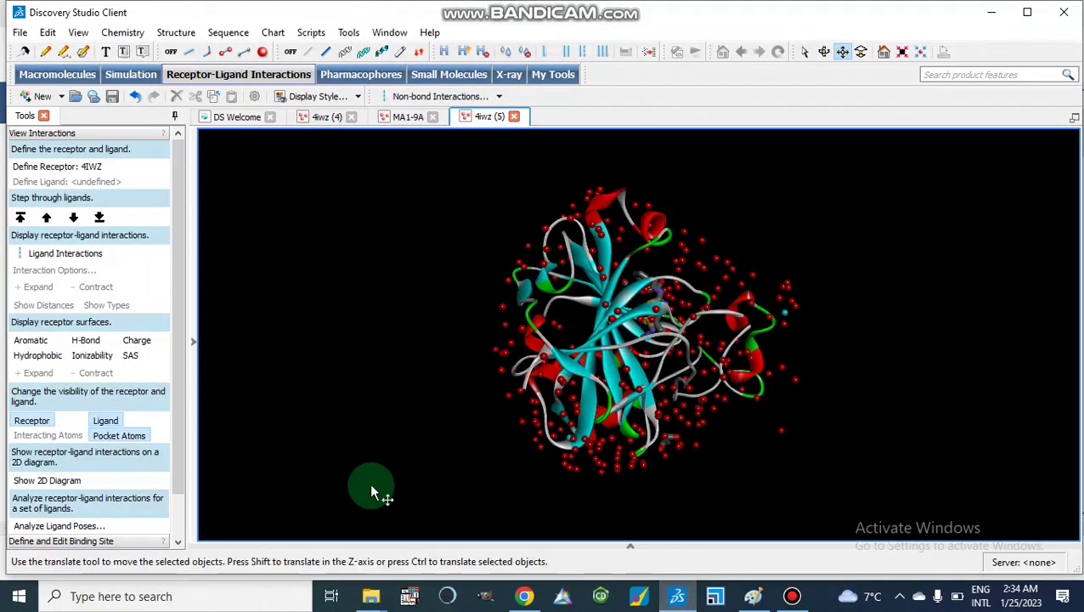
- Cut the water chain A from the 4IWZ hierarchy to delete all crystal waters
left_click(193, 342)
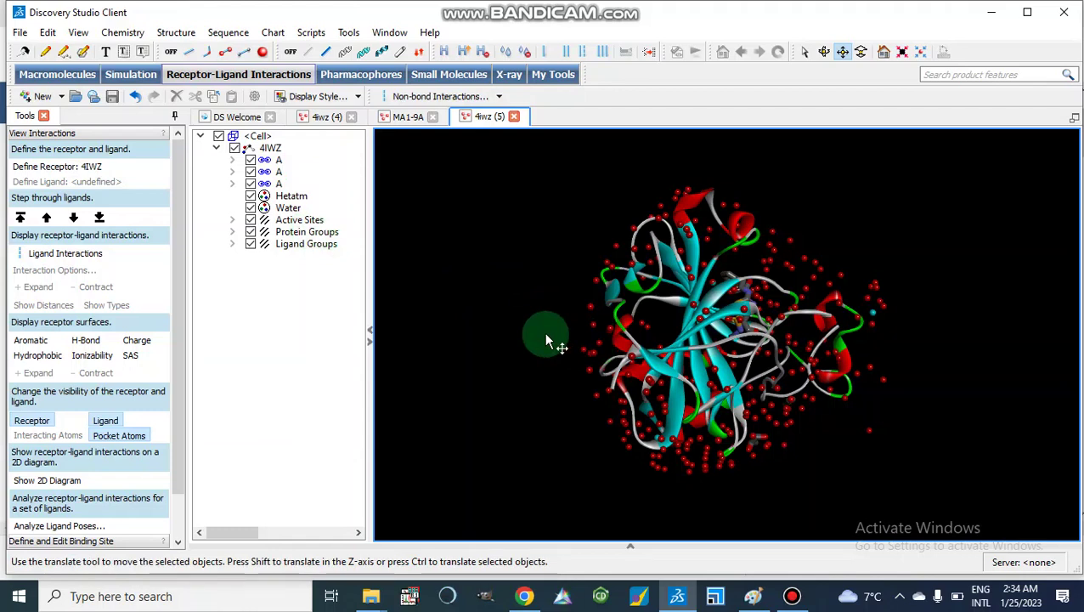
left_click(278, 183)
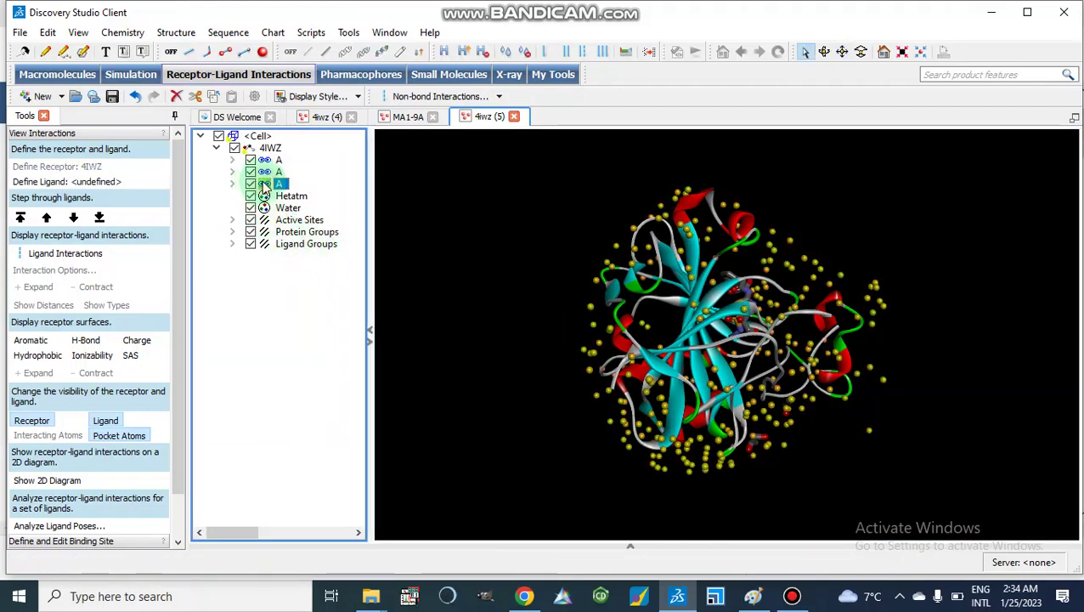
right_click(264, 187)
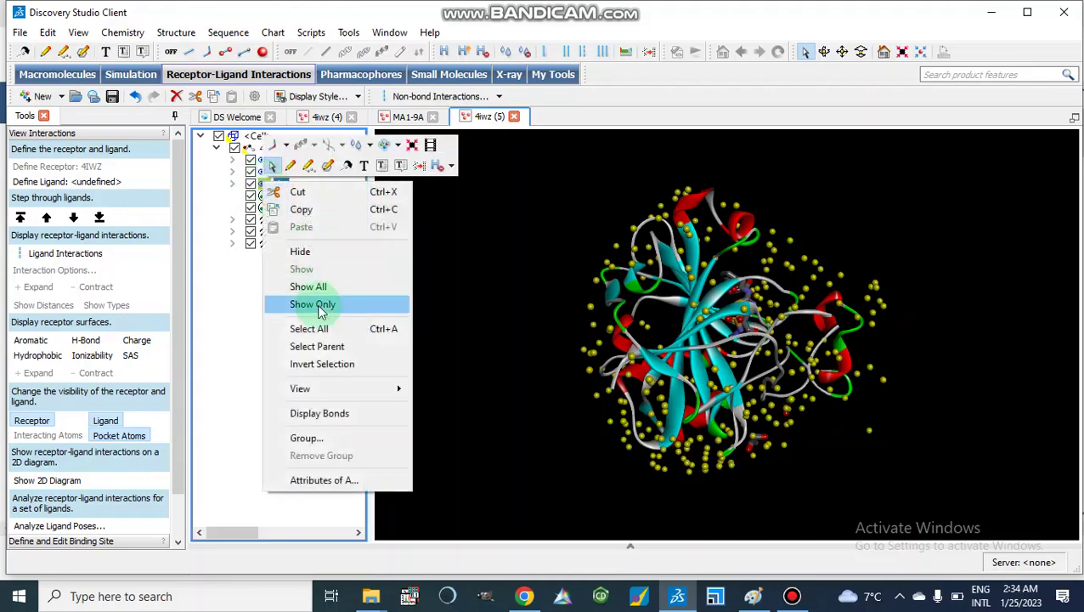
left_click(301, 191)
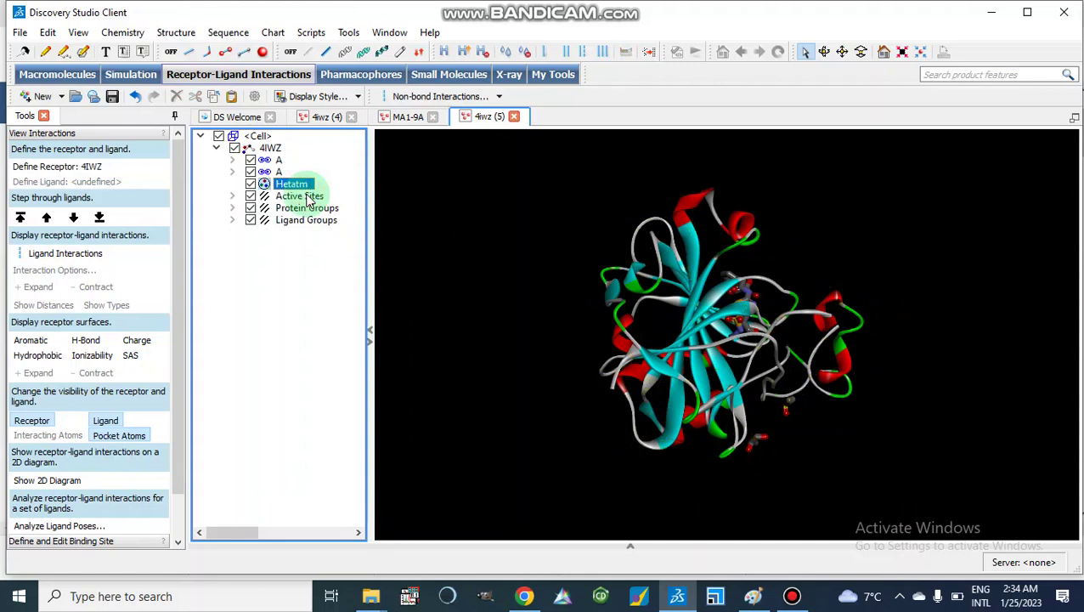
- Expand the second chain A to list its heteroatom groups, including 1GO301 and ZN302
left_click(232, 161)
left_click(232, 161)
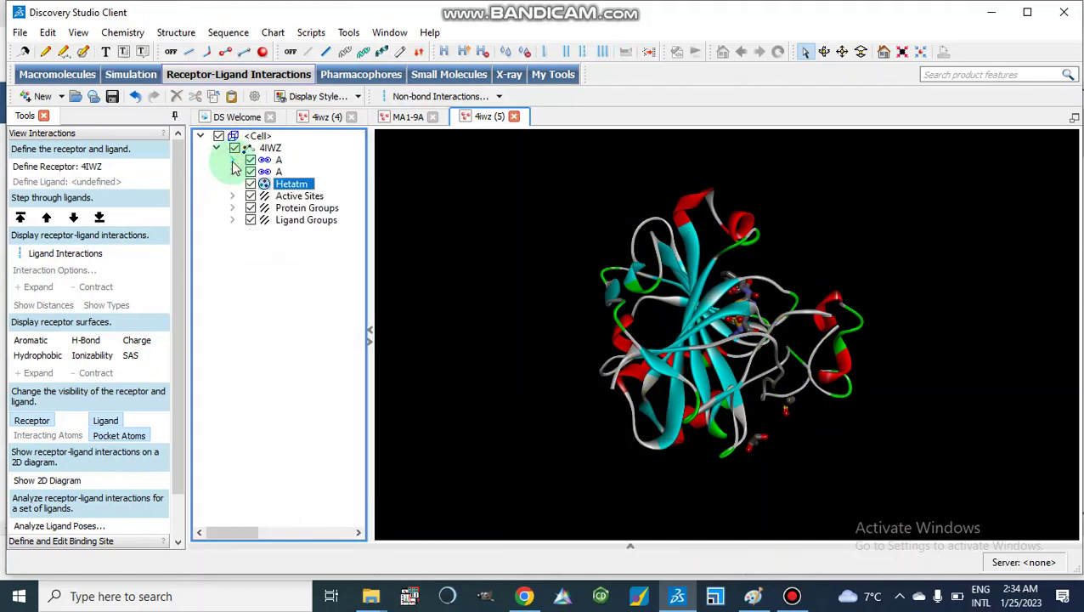
left_click(232, 174)
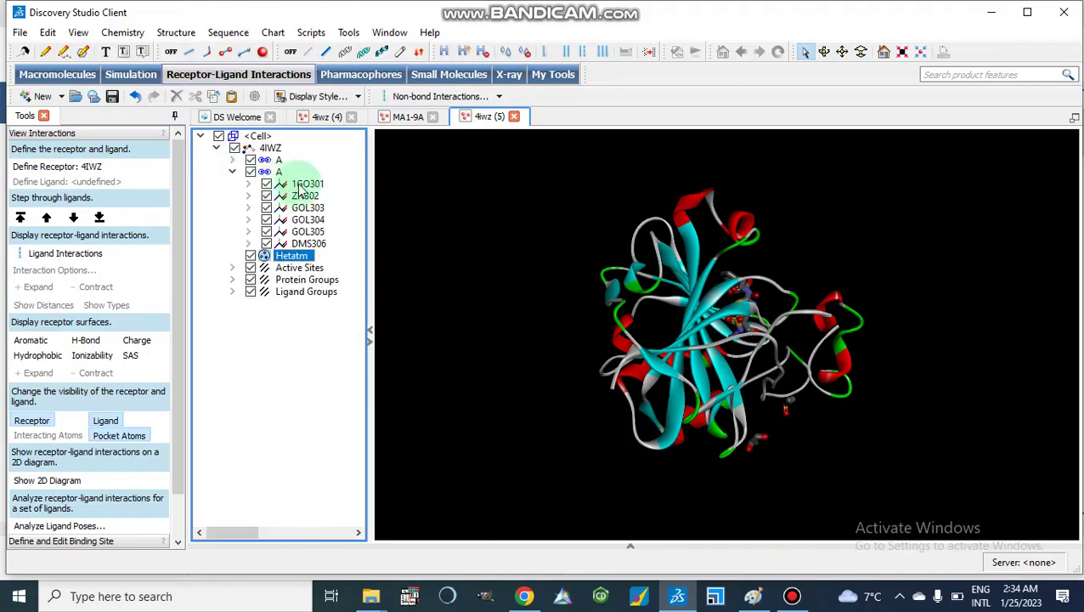
left_click(300, 185)
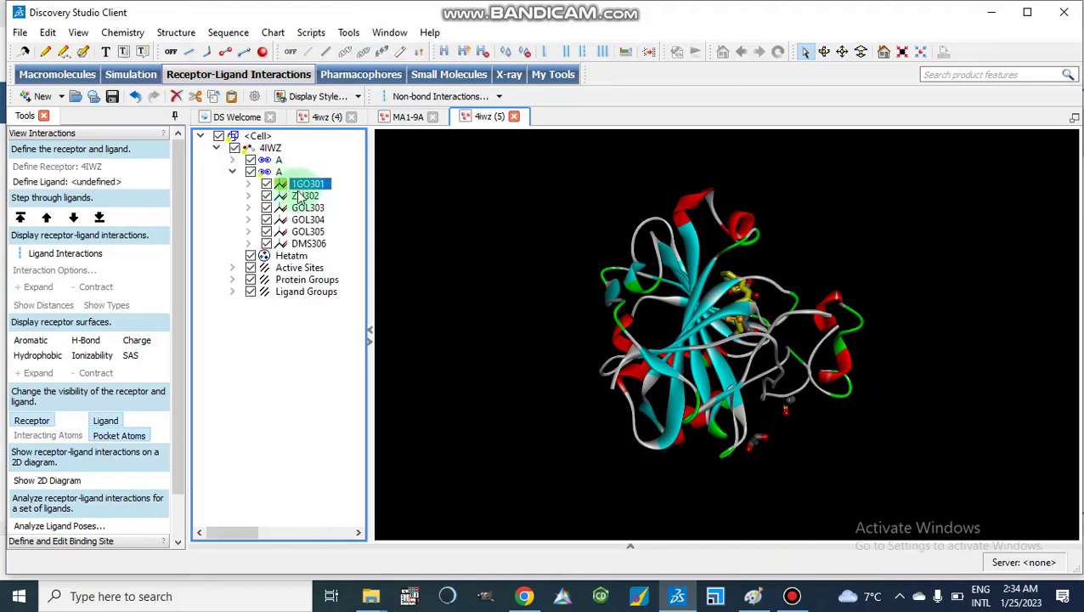
left_click(296, 198)
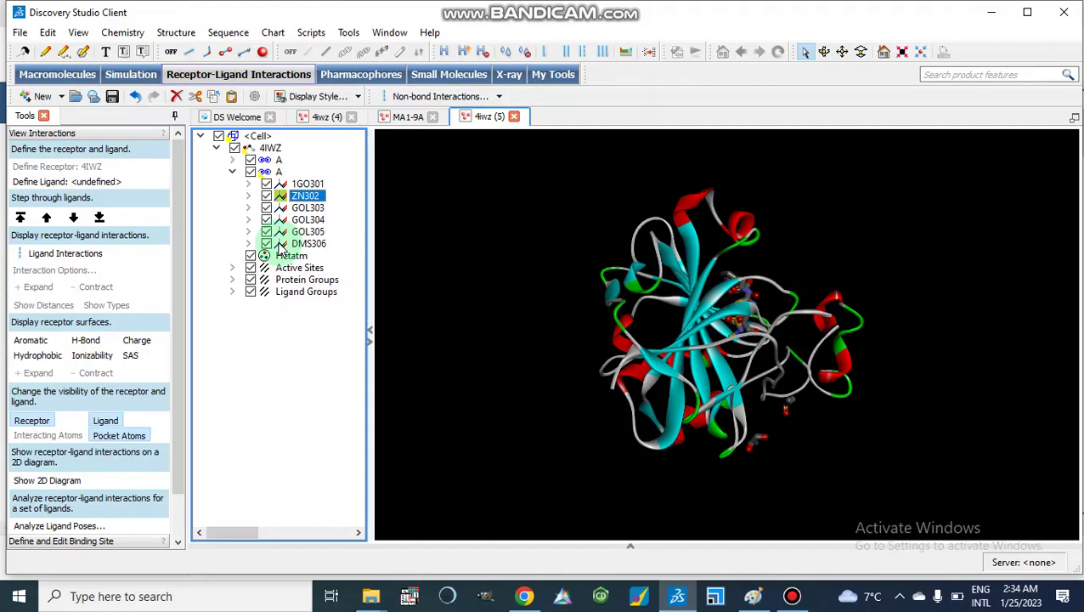
- Select GOL303, GOL304, GOL305 and DMS306 together and cut them from the structure
left_click(280, 244)
left_click(283, 231)
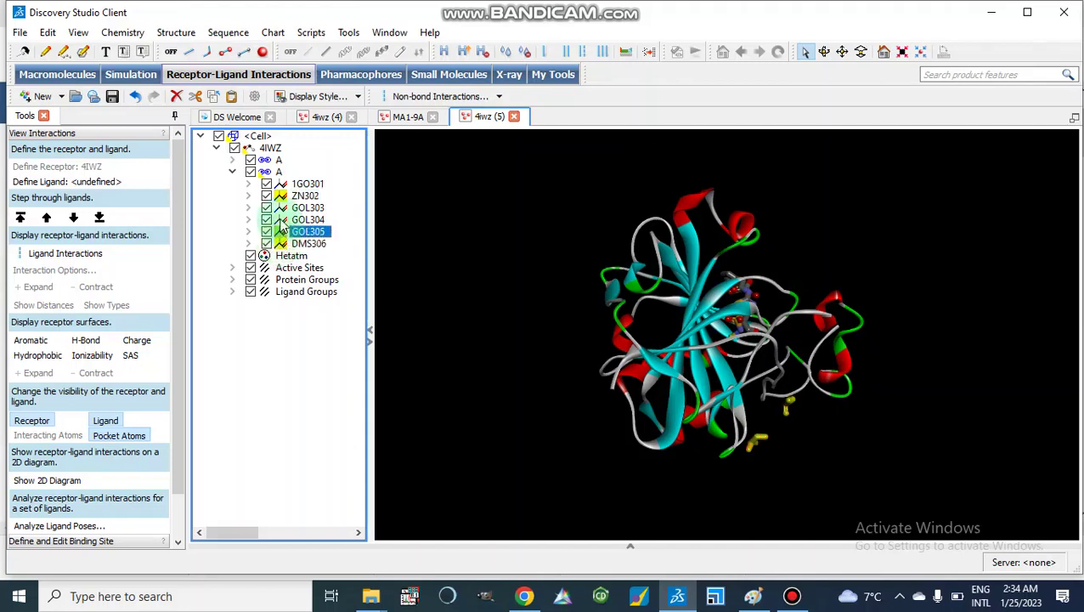
left_click(287, 219)
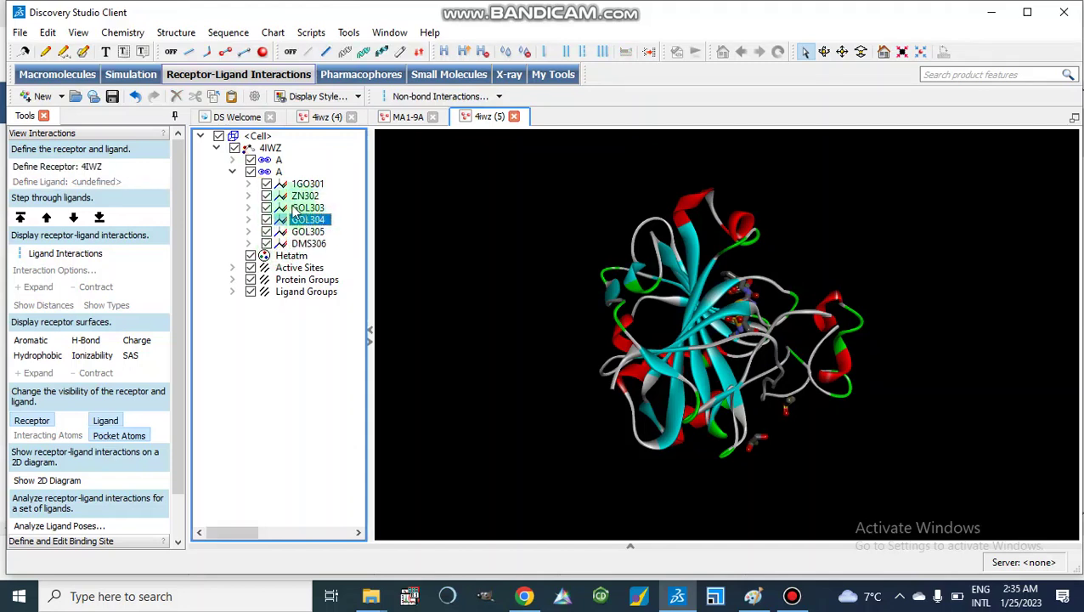
left_click(283, 213)
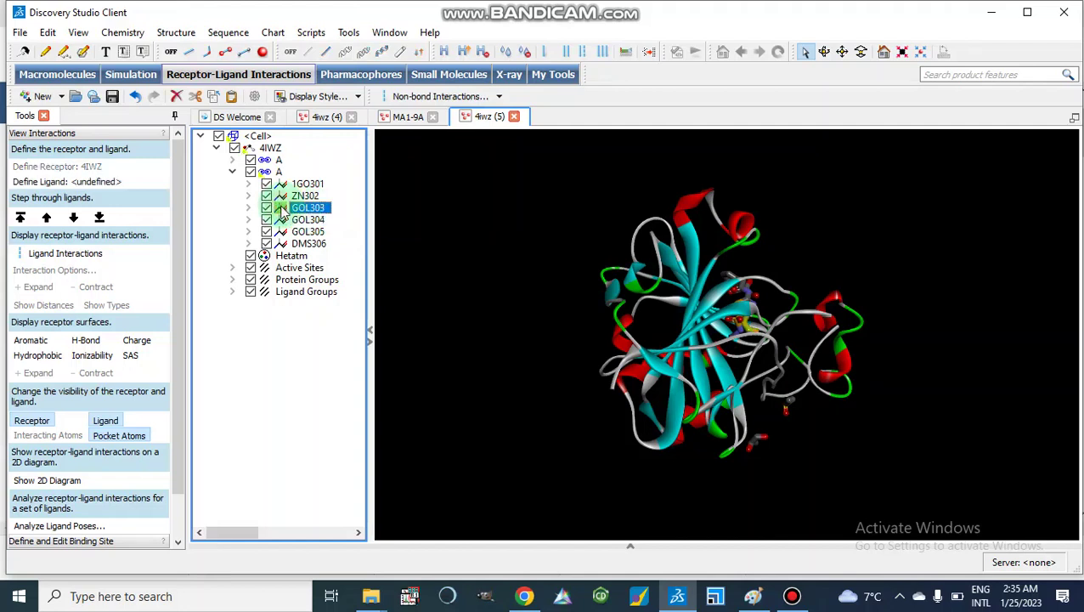
left_click(283, 232)
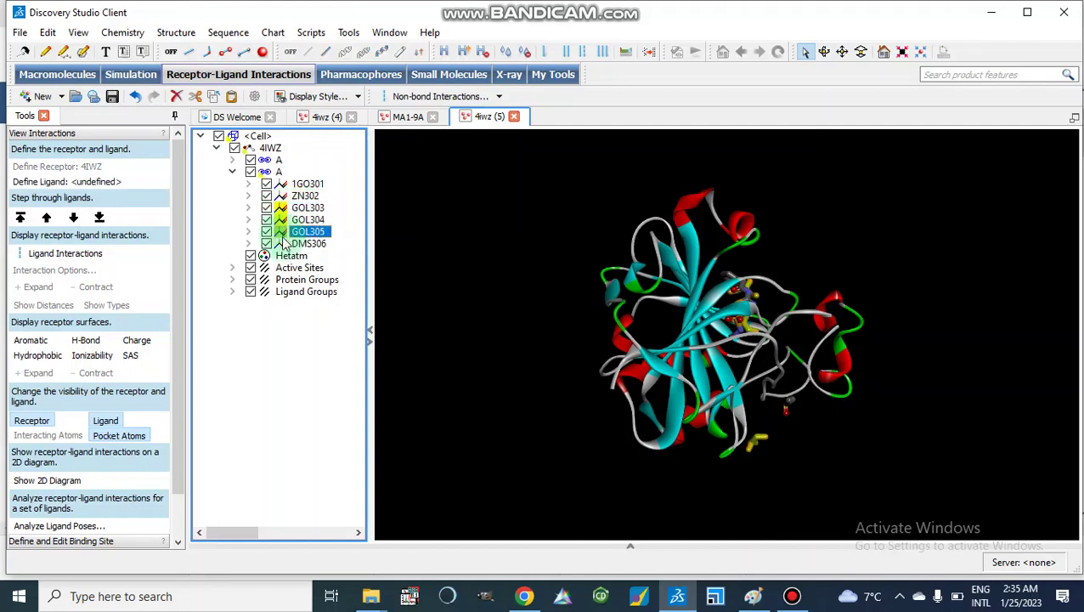
left_click(283, 243)
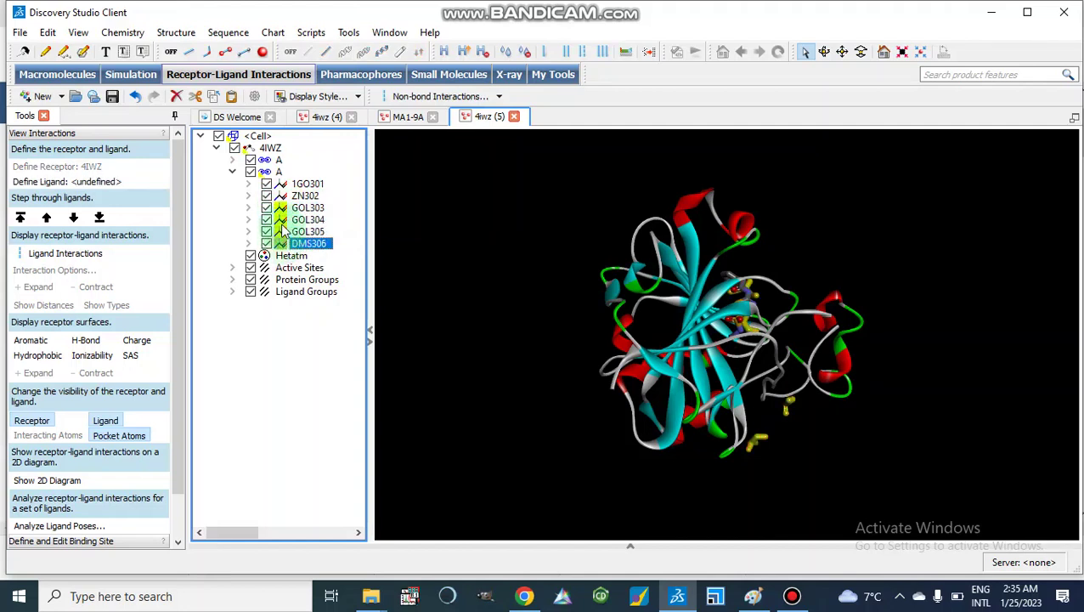
right_click(284, 231)
left_click(314, 235)
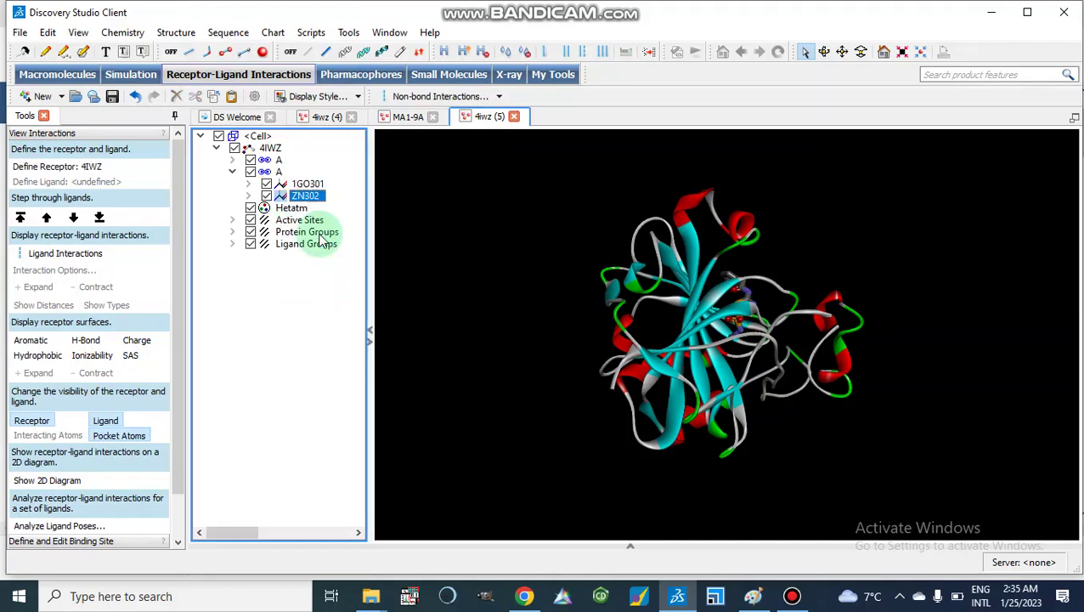
- Drag the second chain A holding the ligands onto the protein chain A to merge them
left_click(265, 161)
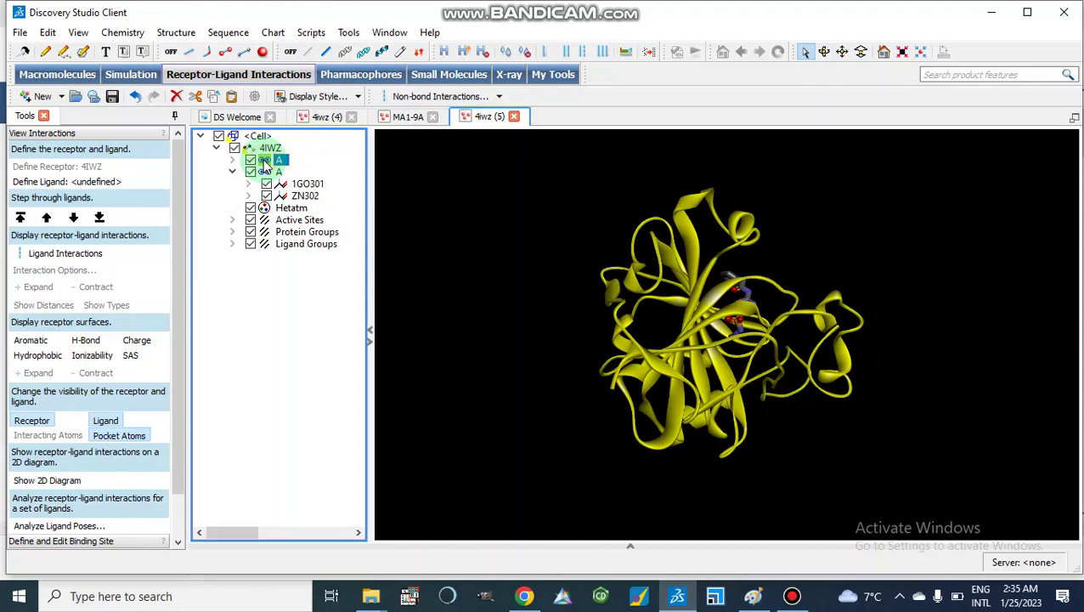
left_click(270, 172)
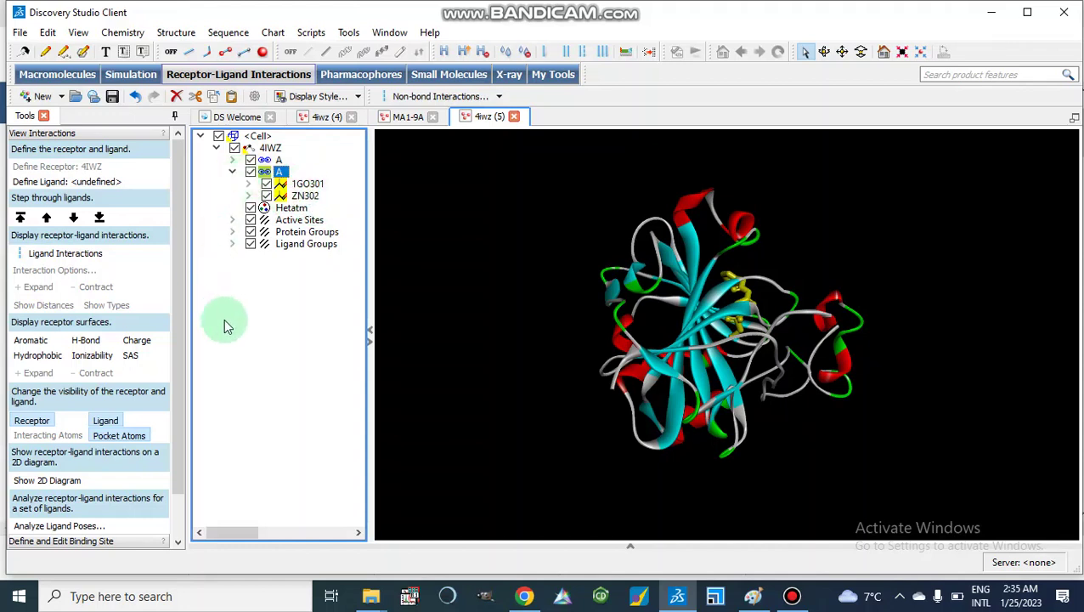
left_click(266, 305)
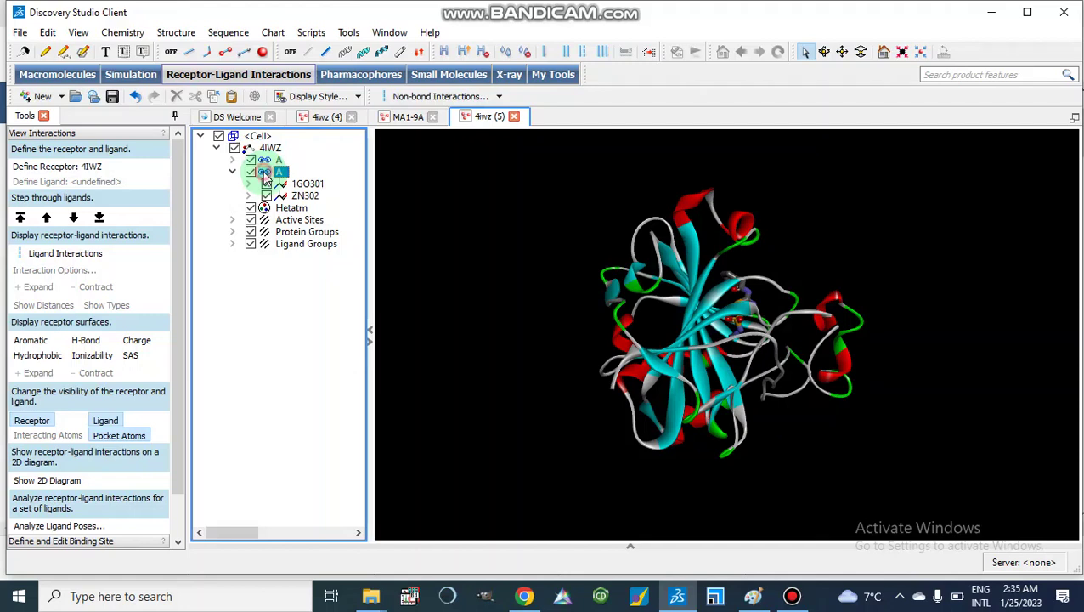
left_click_drag(266, 175, 266, 164)
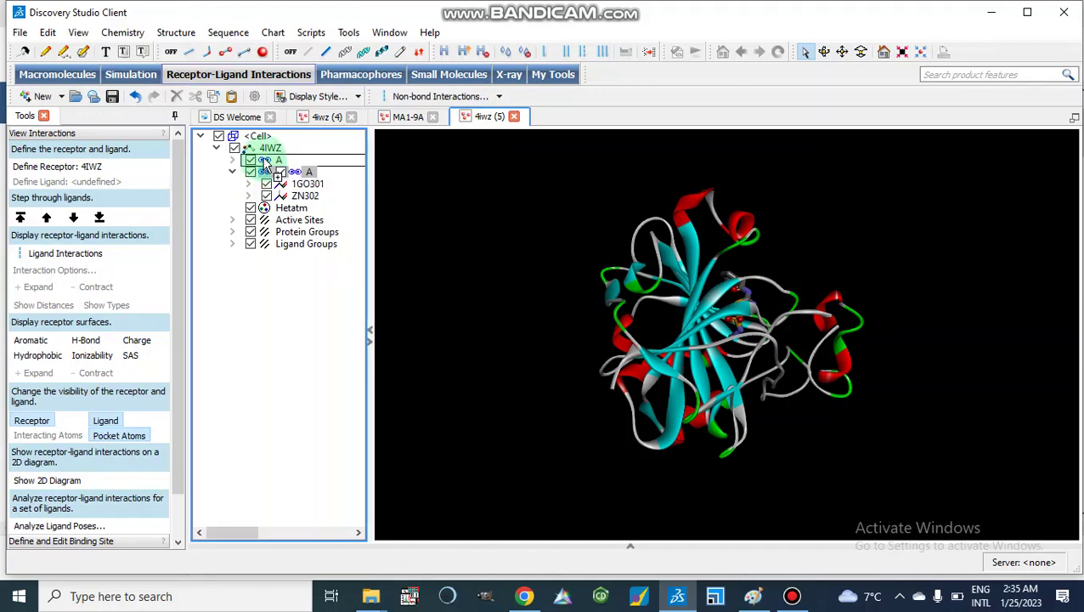
left_click_drag(266, 164, 267, 166)
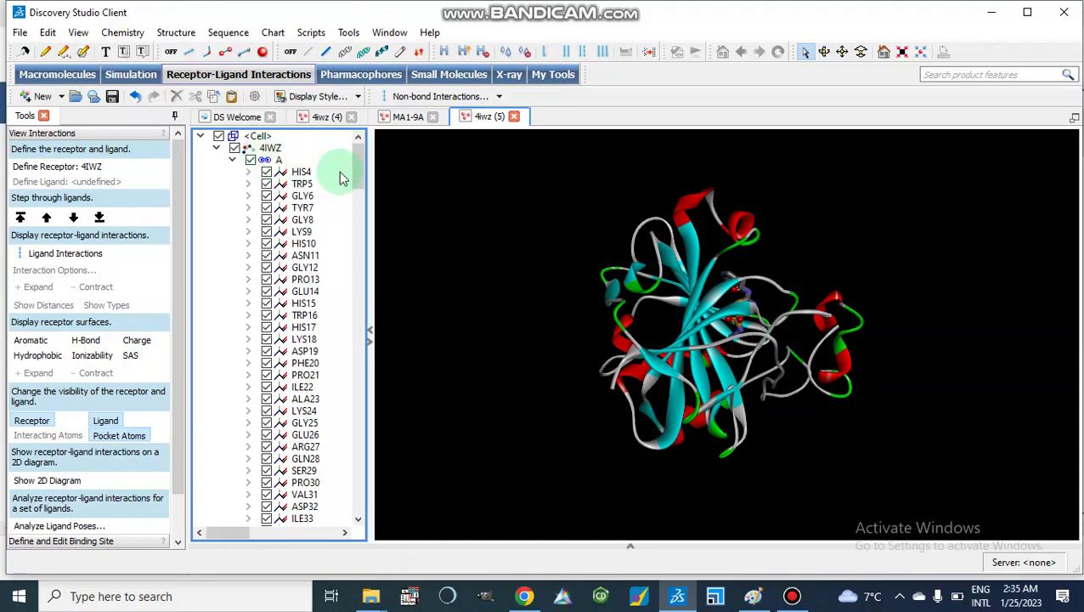
- Confirm 1GO301 and ZN302 now follow LYS261 in chain A, then collapse the chain
left_click_drag(361, 164, 358, 504)
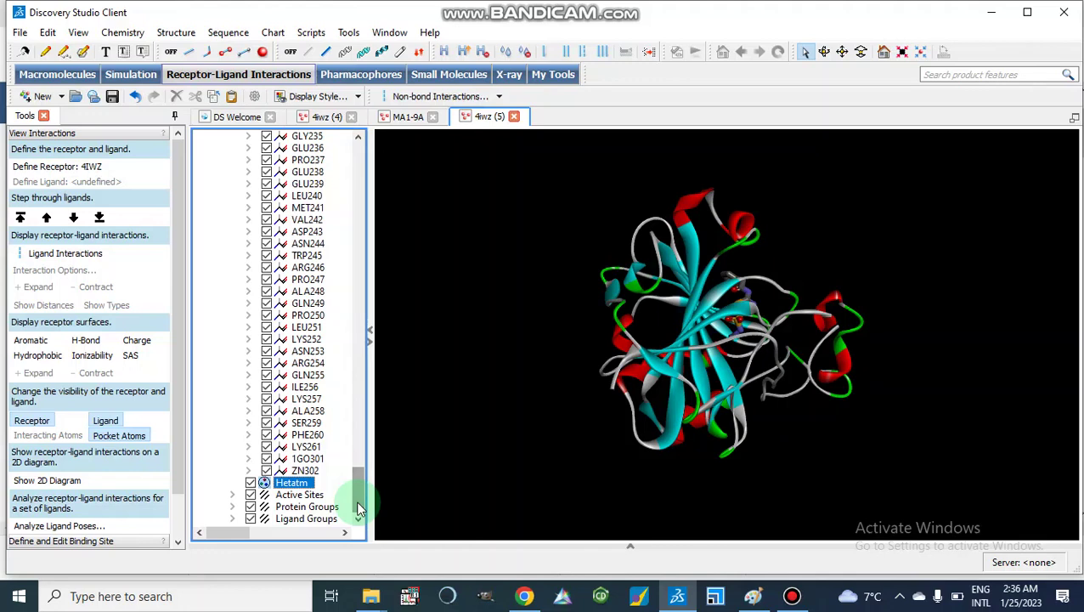
left_click(308, 485)
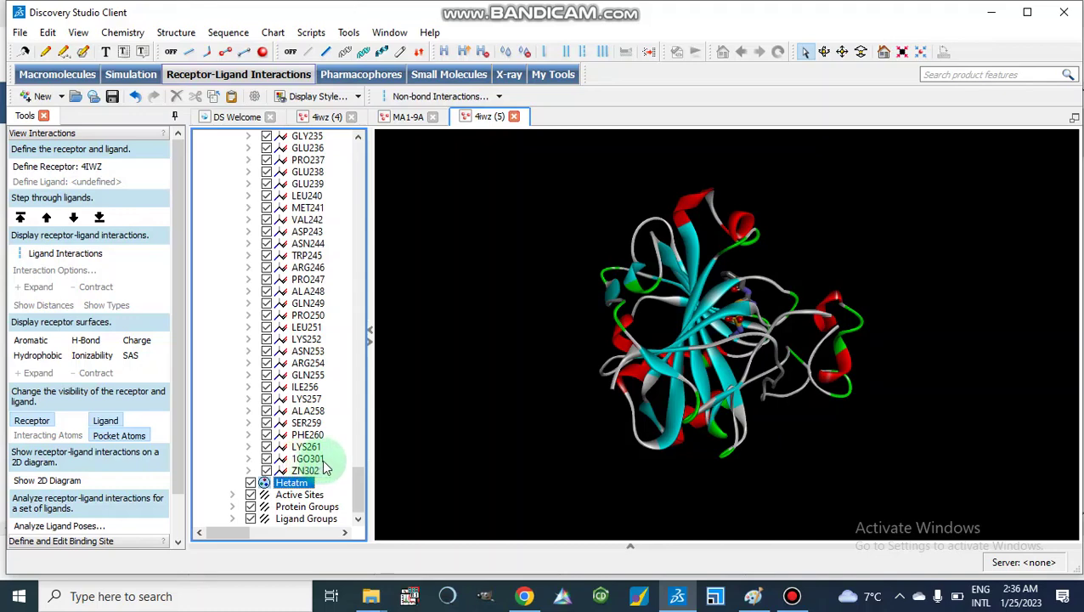
left_click(311, 460)
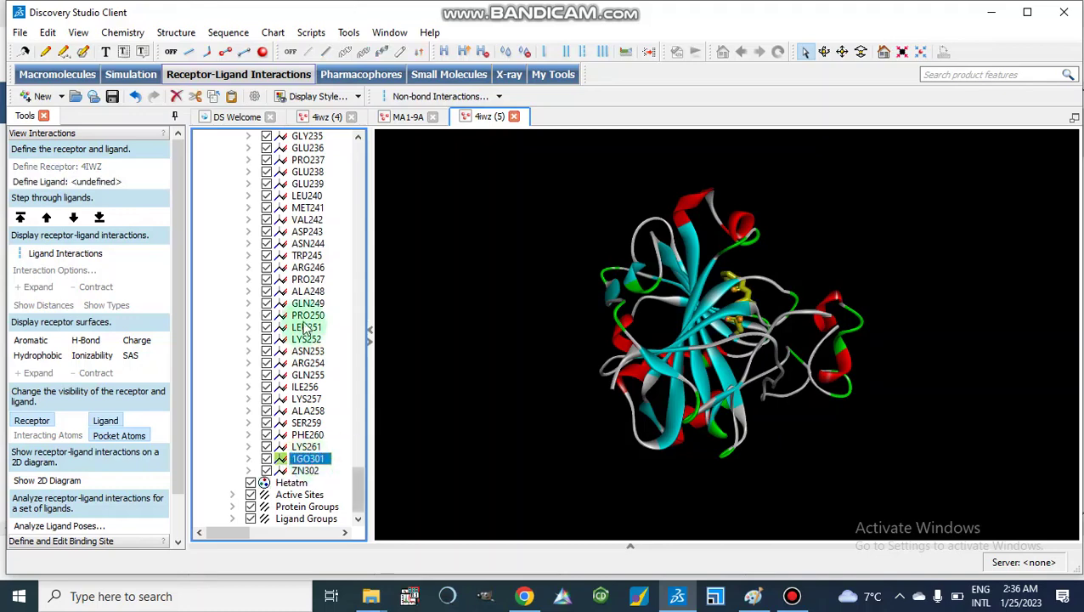
left_click_drag(363, 491, 358, 140)
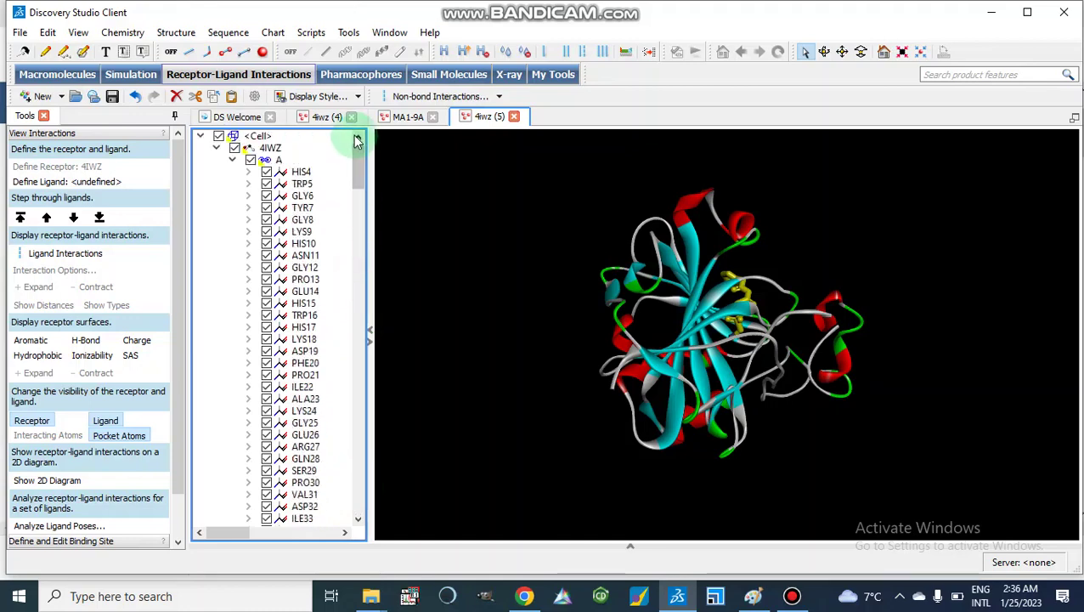
left_click(233, 161)
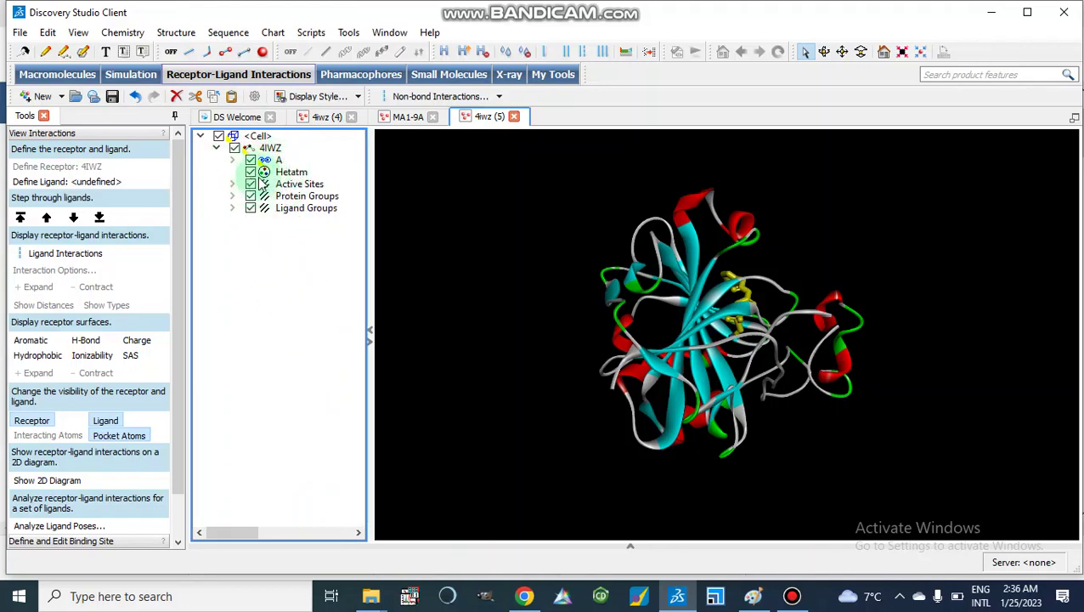
- Save the structure to the Desktop as 4iwz (5) in Protein Data Bank format, then minimize
left_click(20, 33)
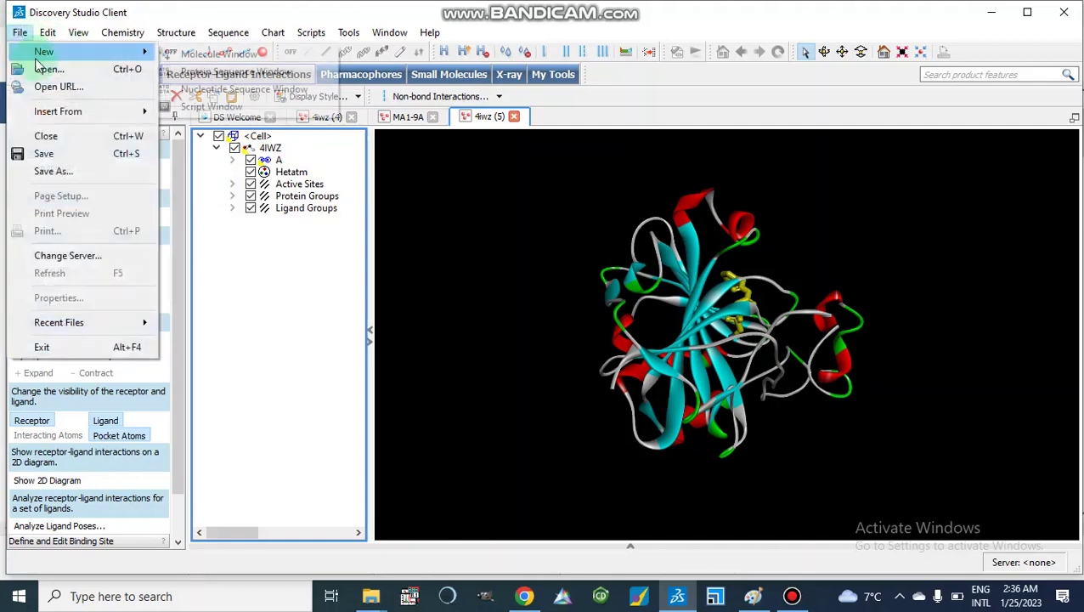
left_click(58, 171)
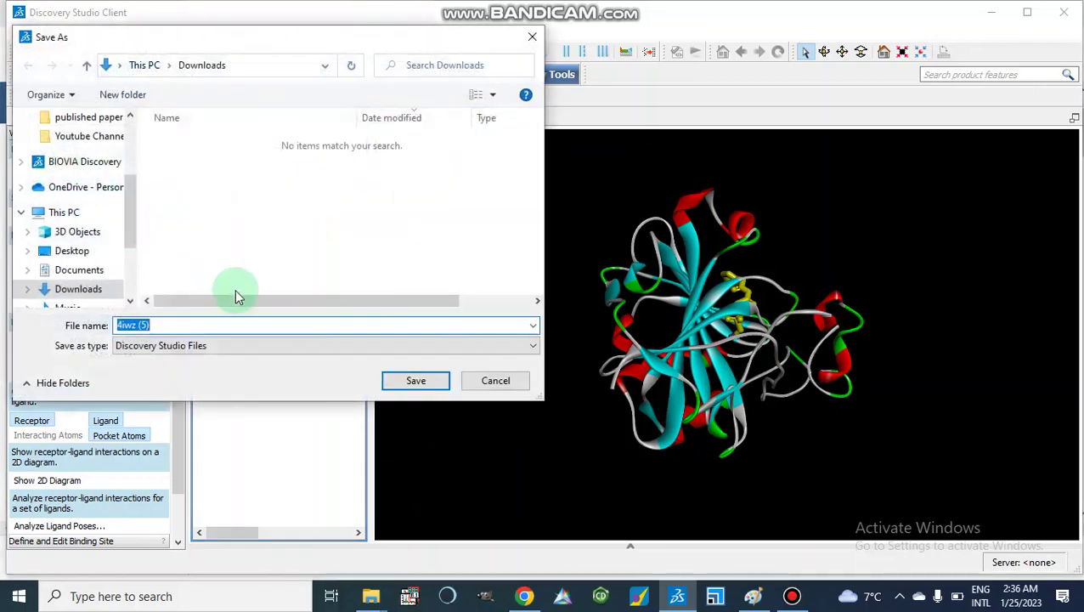
left_click(322, 348)
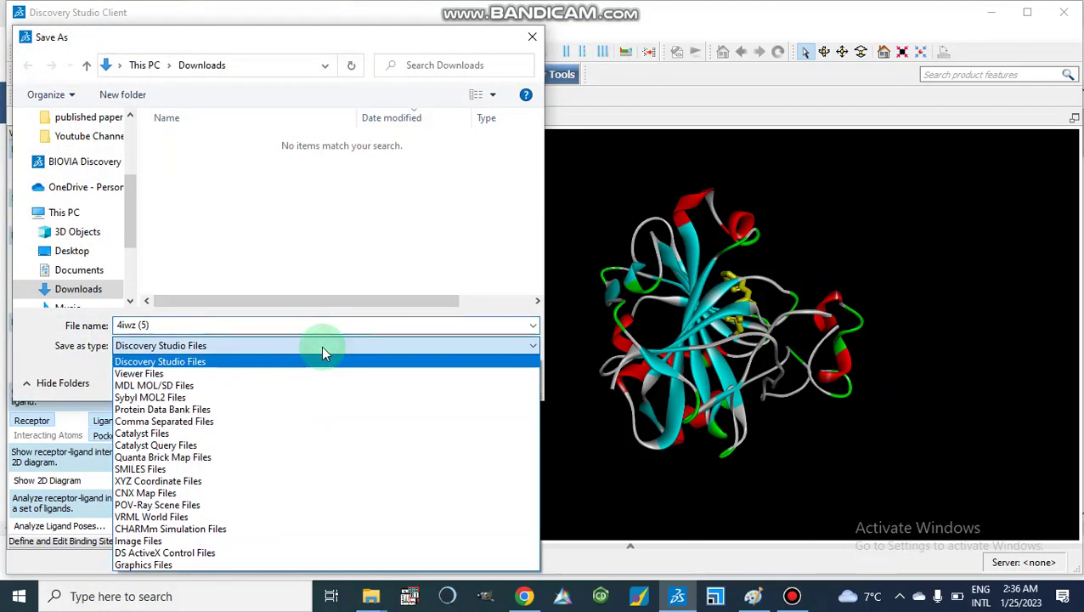
left_click(228, 409)
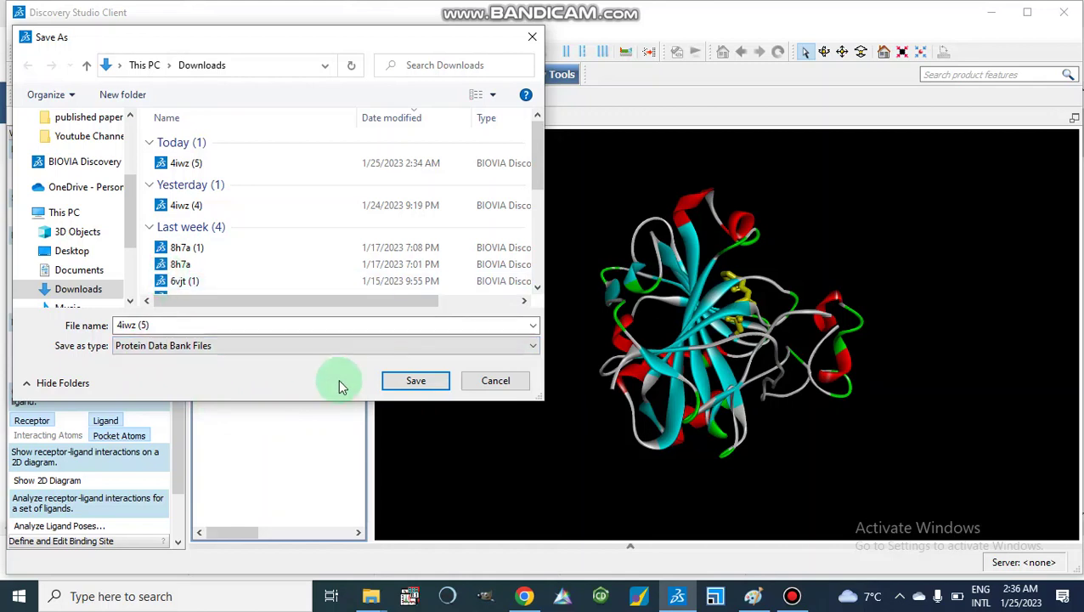
left_click(75, 251)
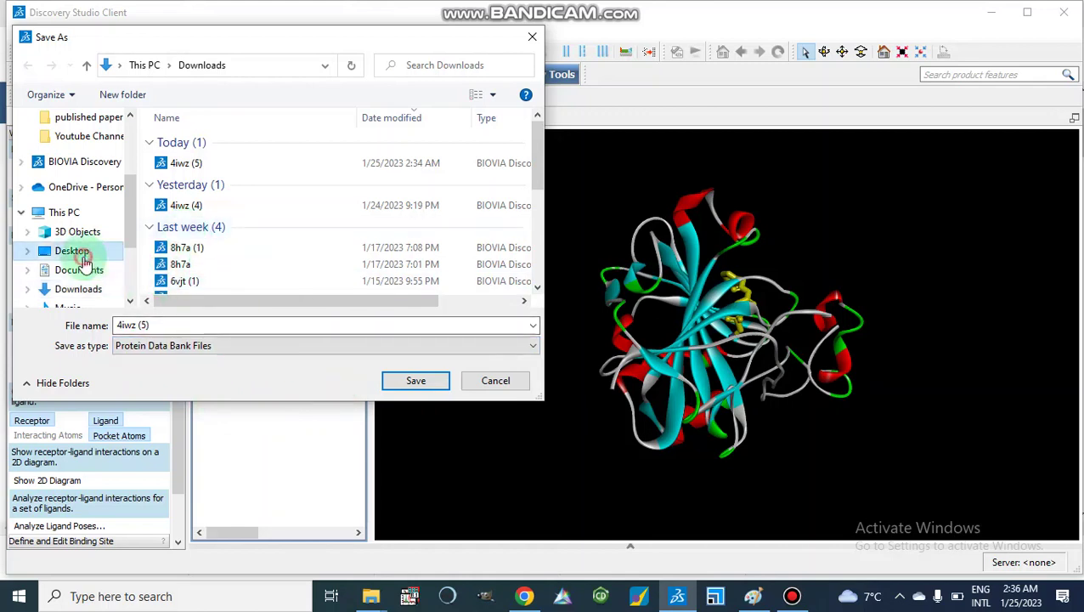
left_click(425, 385)
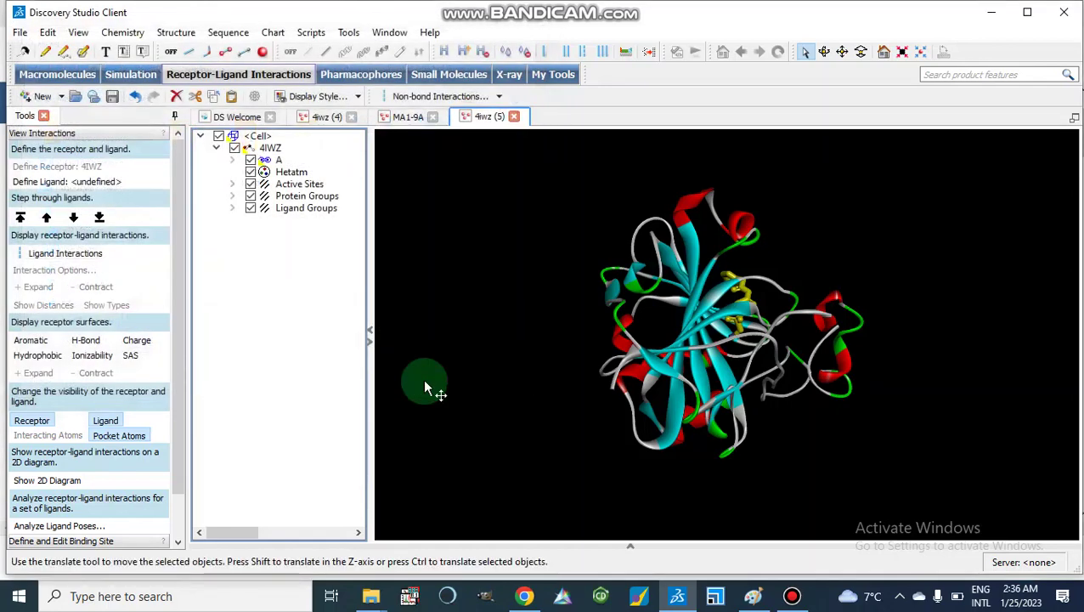
left_click(991, 13)
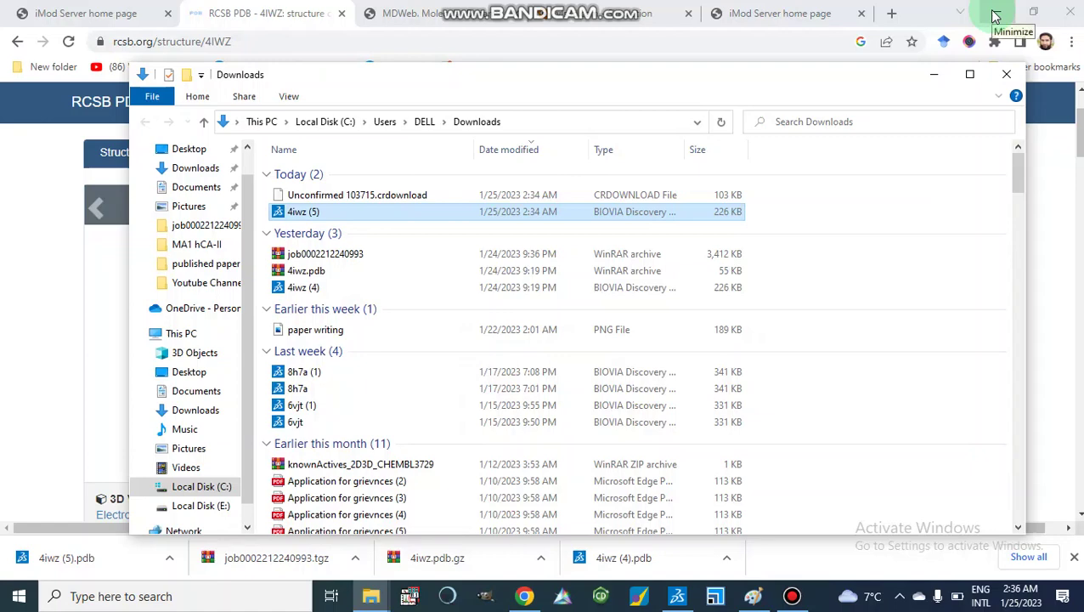
- Return to the iMODS basic form and upload the 4iwz (5) structure file
left_click(1006, 75)
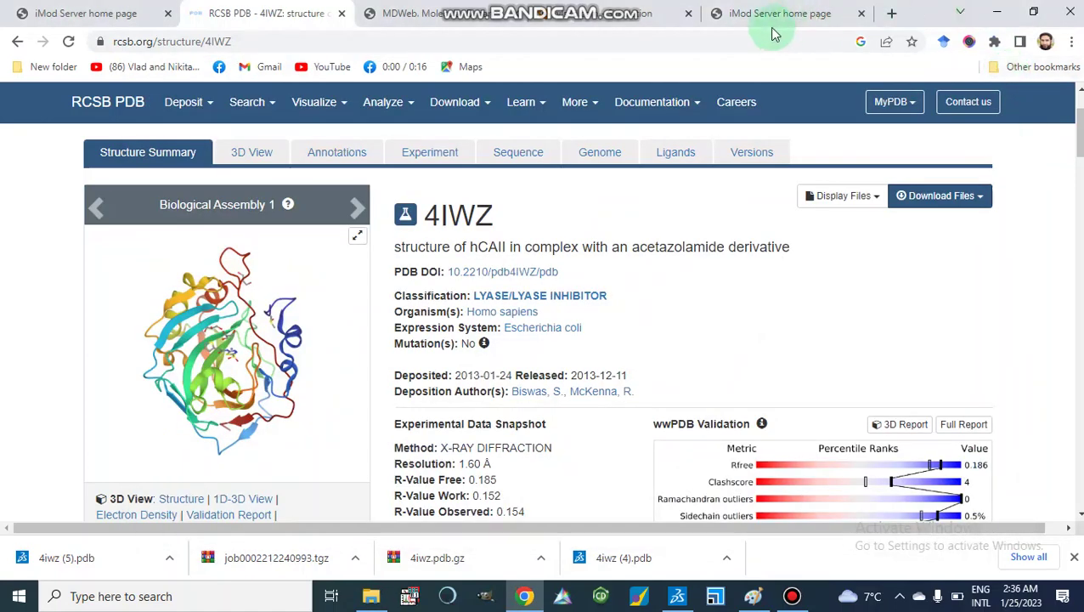
left_click(748, 17)
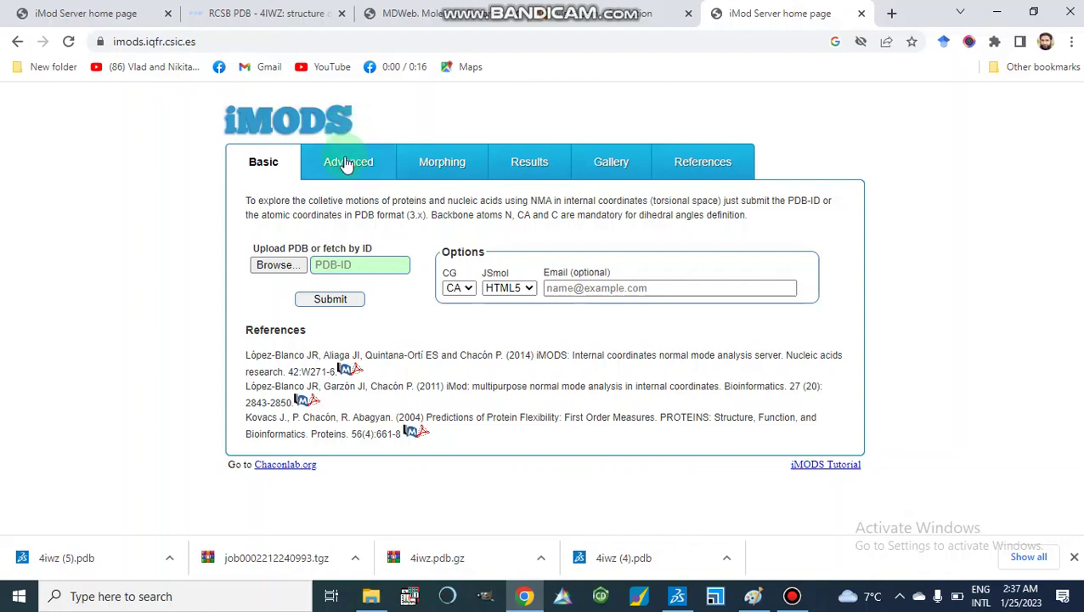
left_click(260, 169)
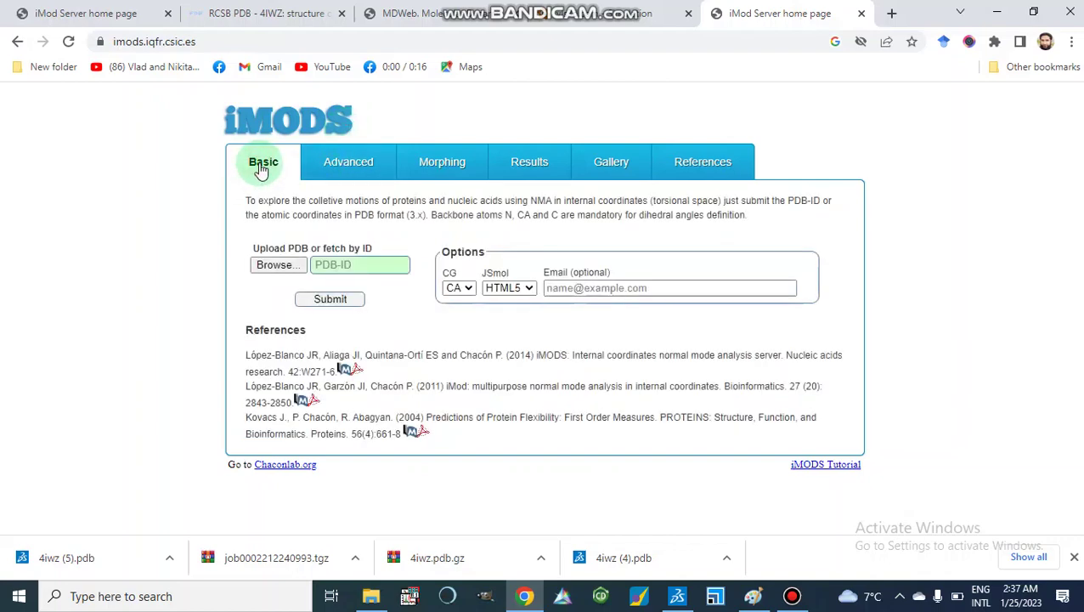
left_click(276, 267)
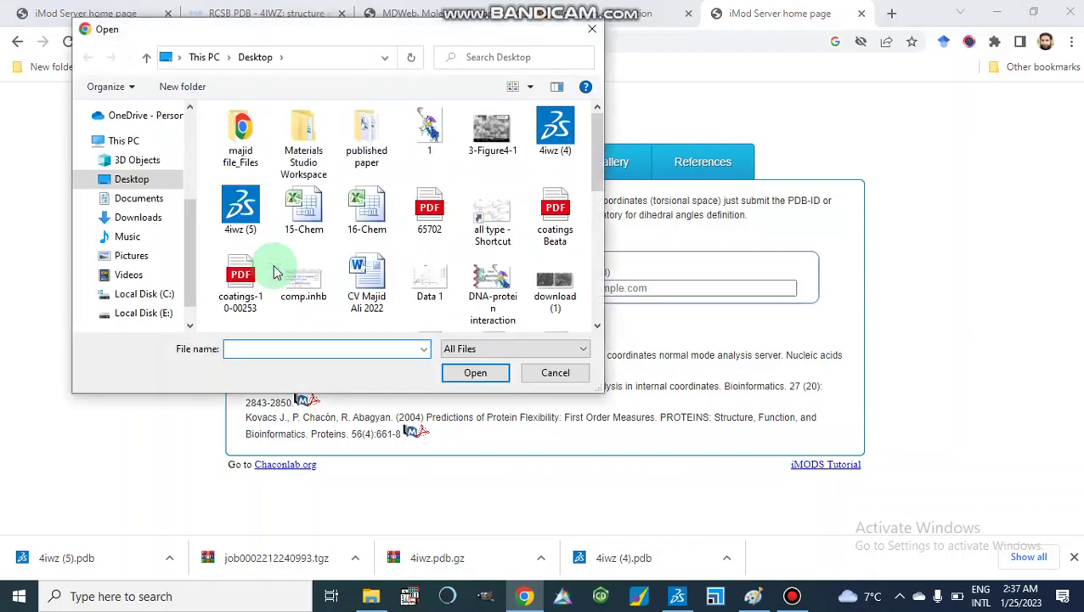
double_click(239, 211)
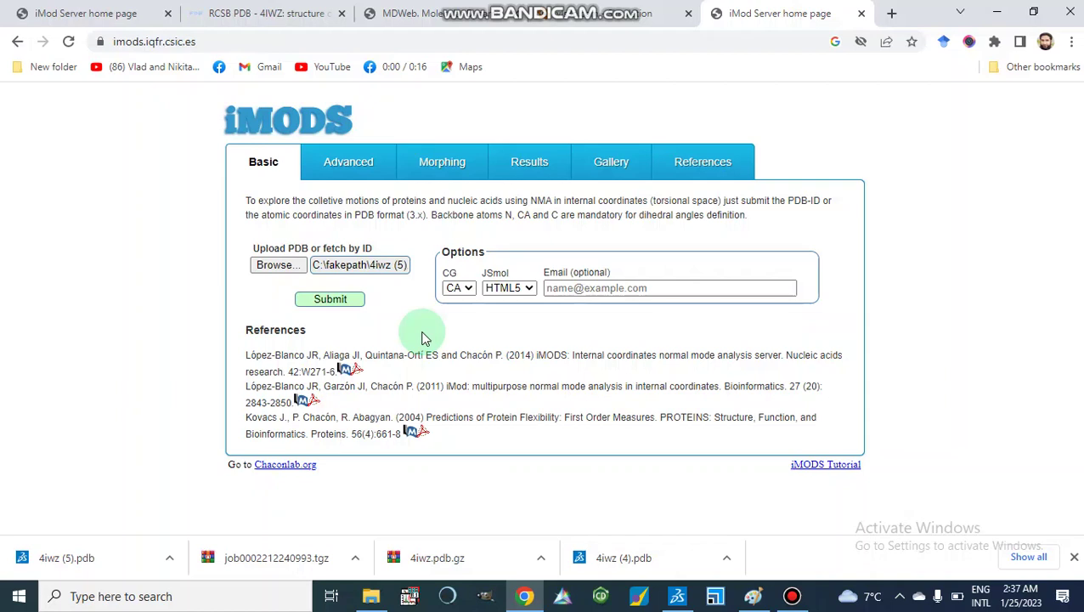
- Fill the optional e-mail from the saved suggestion, keep JSmol HTML5, and submit the job
left_click(559, 289)
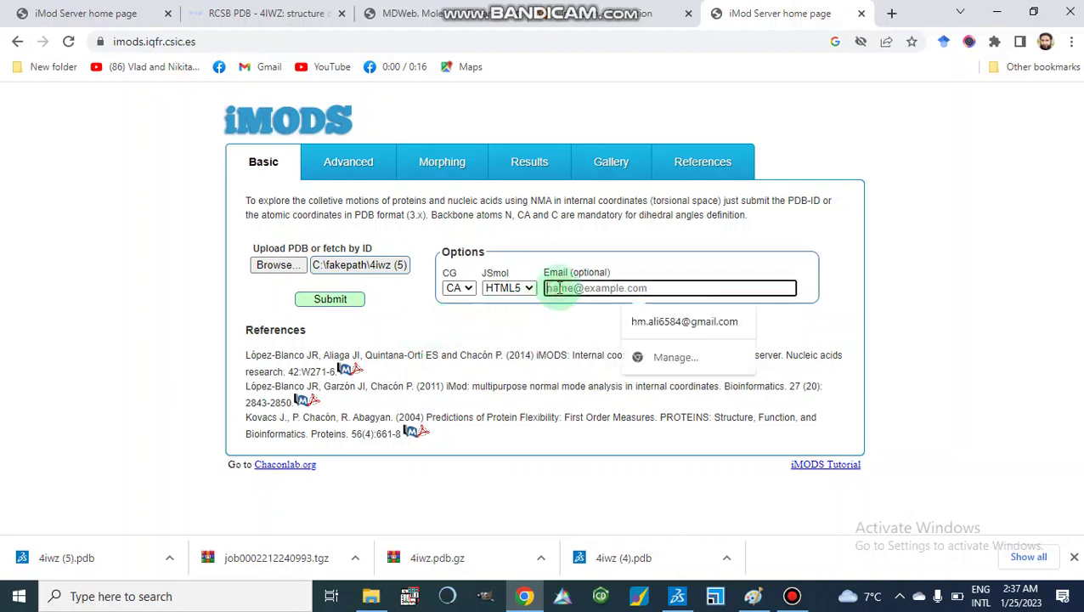
left_click(665, 323)
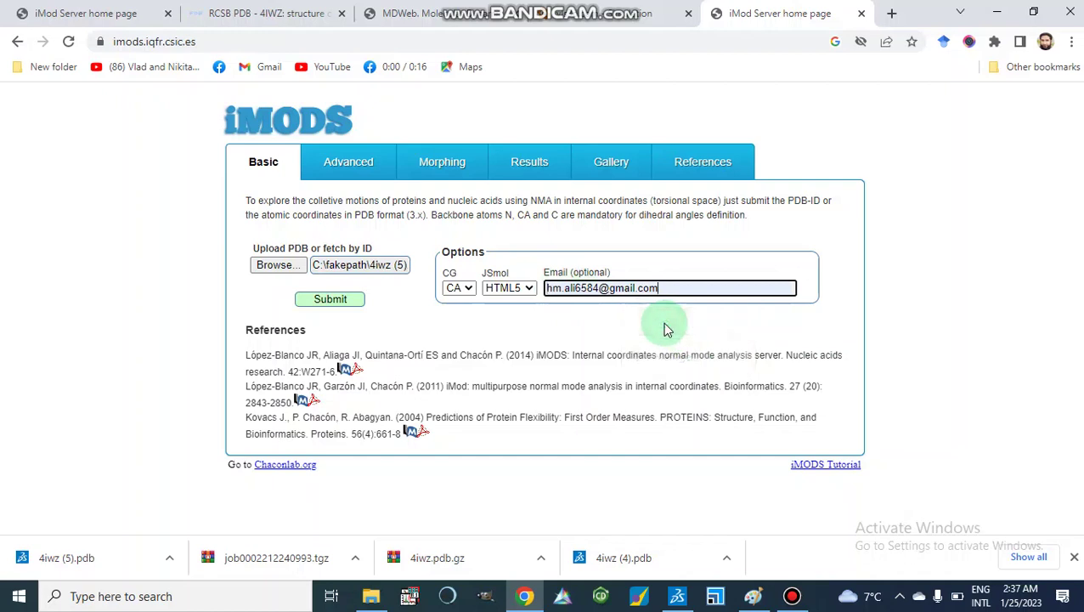
left_click(530, 289)
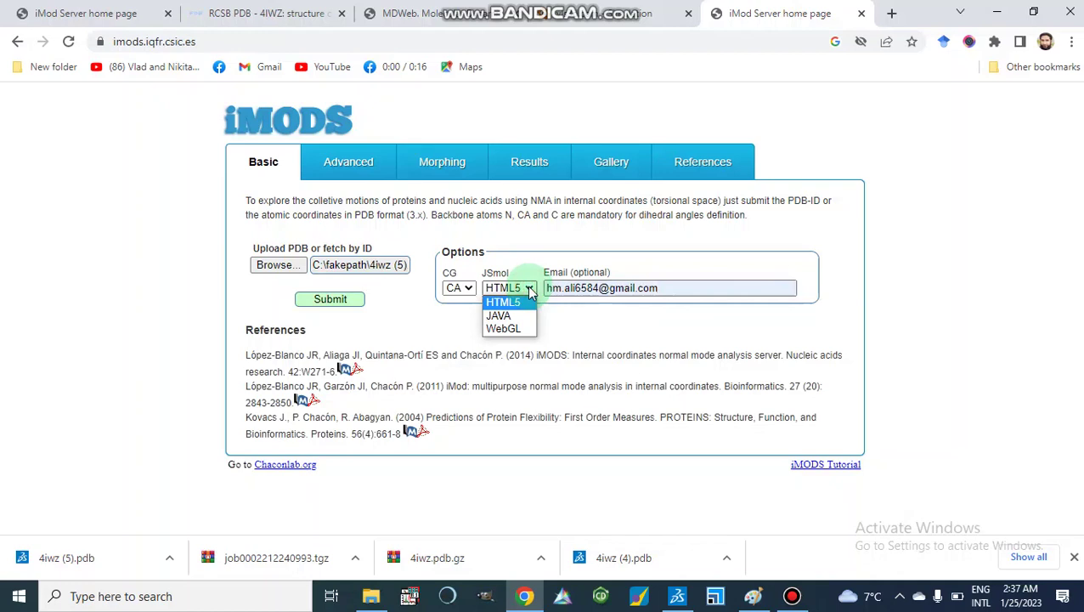
left_click(520, 290)
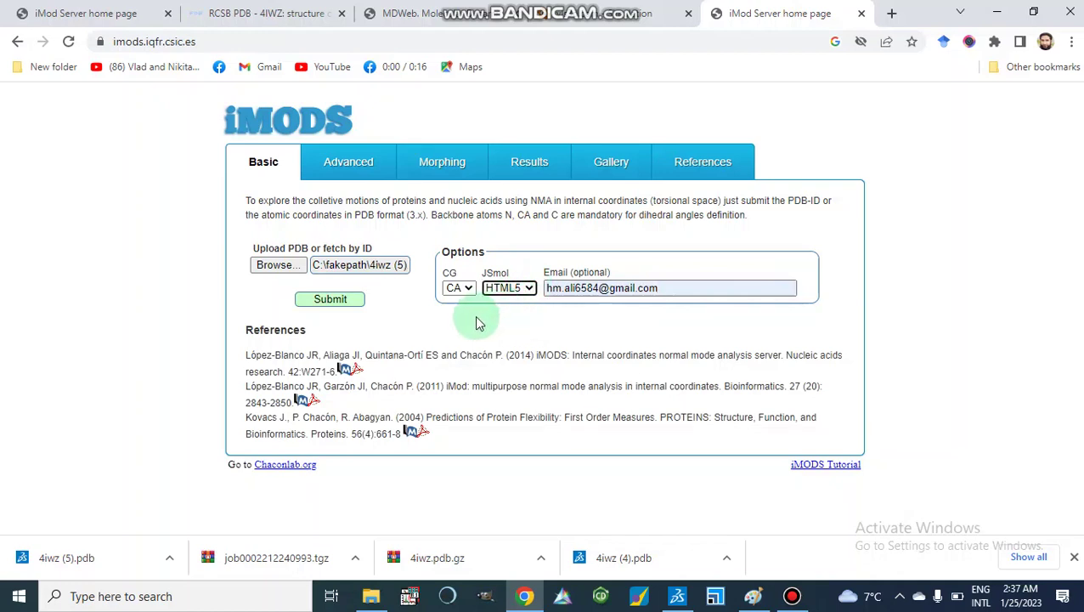
left_click(321, 306)
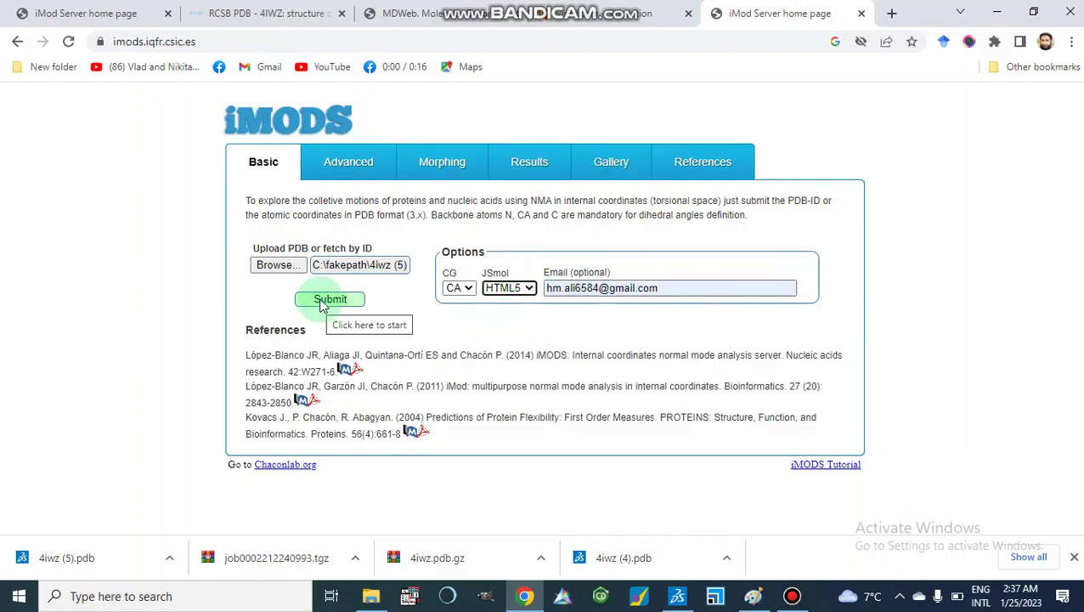
left_click(321, 306)
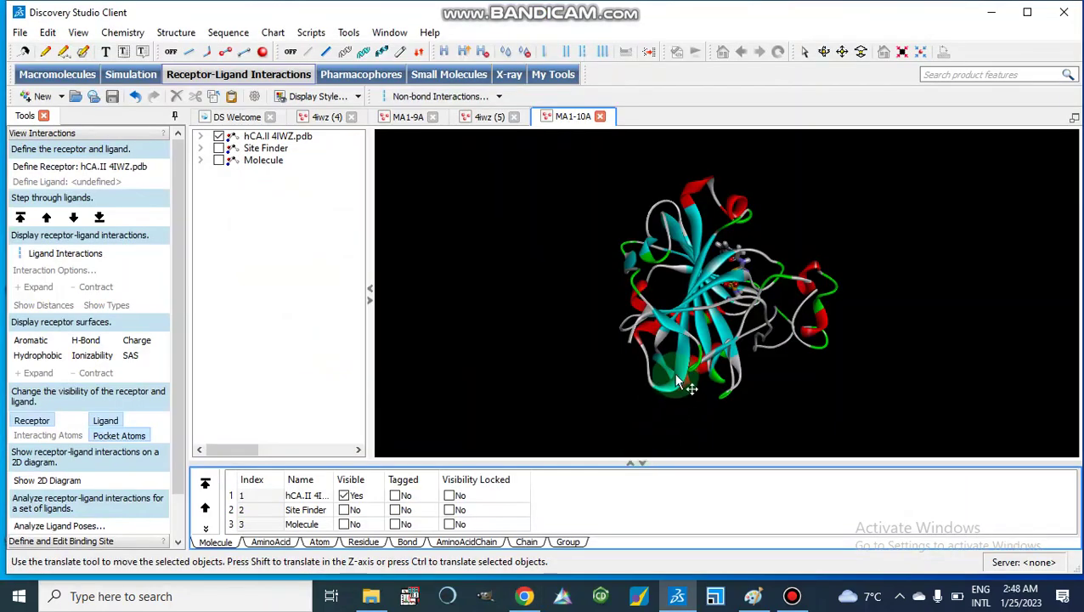
- Switch the 3-D view to Rotate mouse mode and turn the protein to another side
left_click_drag(837, 337, 760, 344)
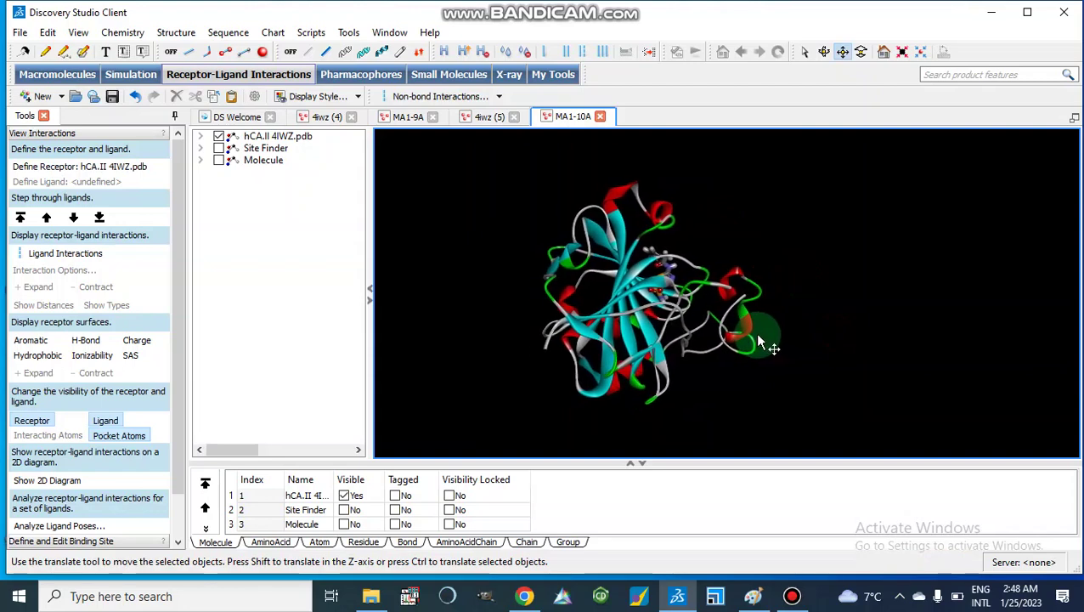
right_click(511, 312)
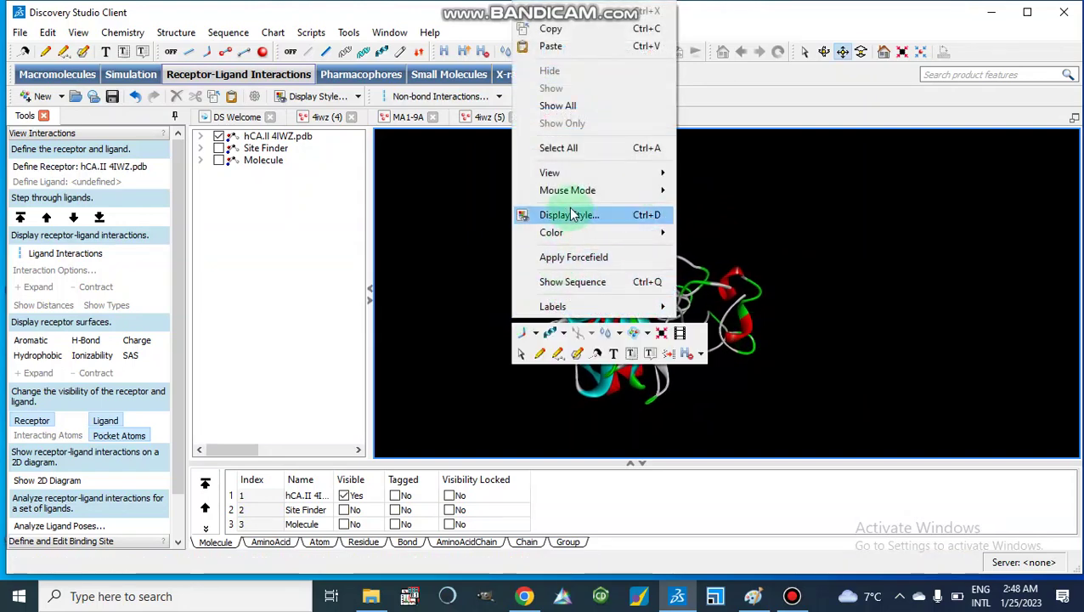
mouse_move(653, 175)
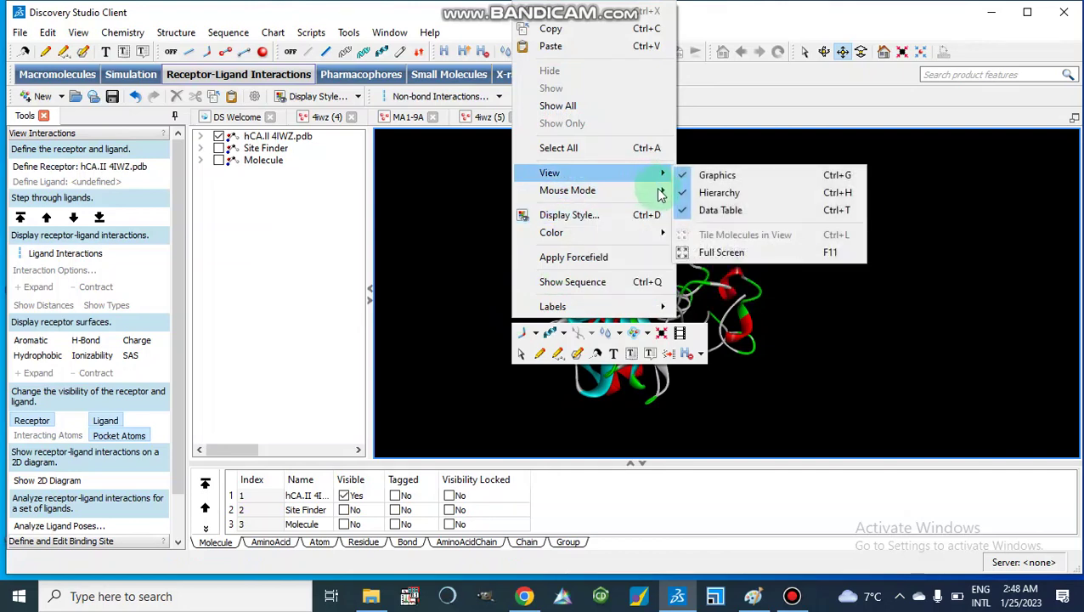
mouse_move(615, 191)
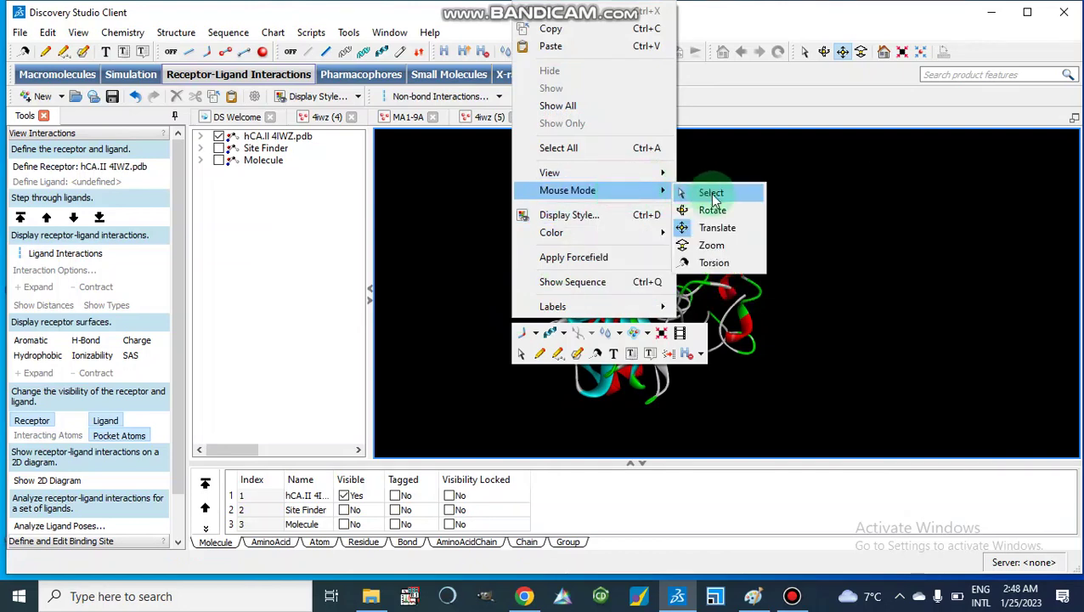
left_click(713, 211)
left_click_drag(774, 235, 714, 284)
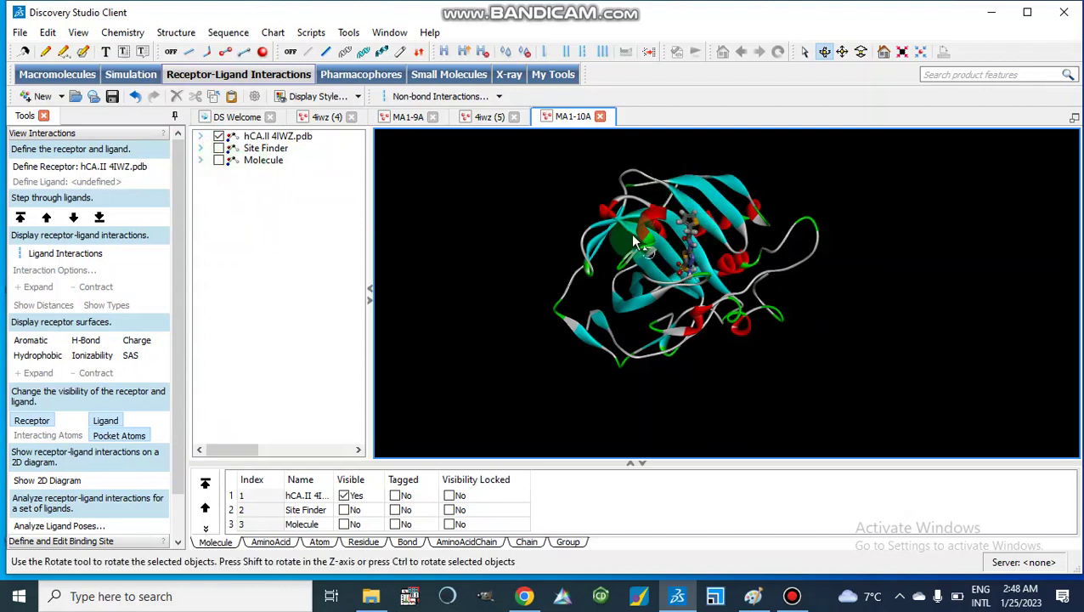
- Make the docked ligand Molecule visible and rotate the protein-ligand complex
left_click(220, 160)
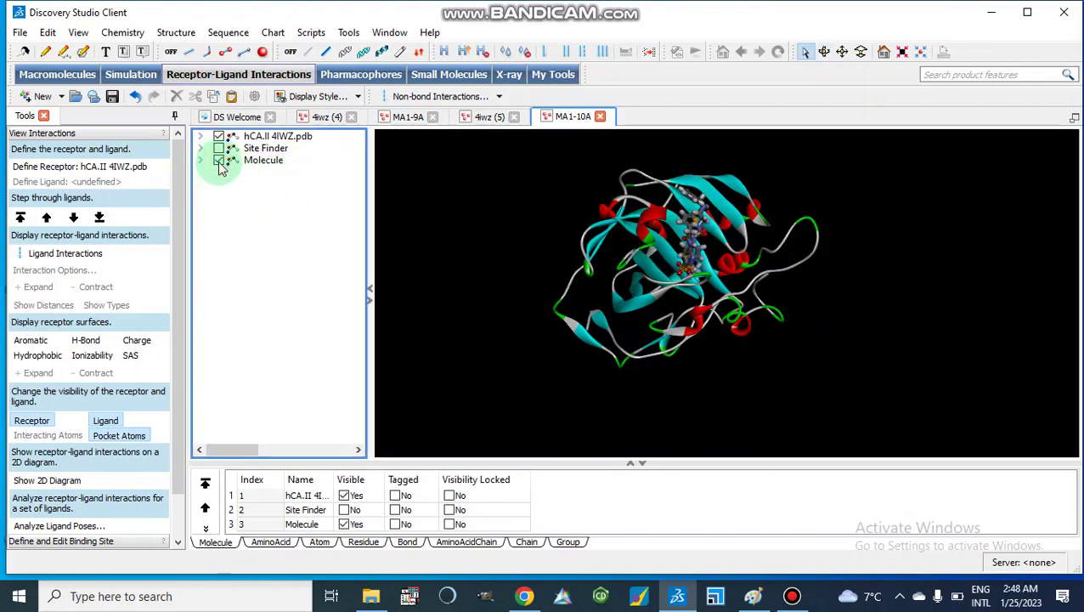
left_click(494, 271)
left_click(714, 338)
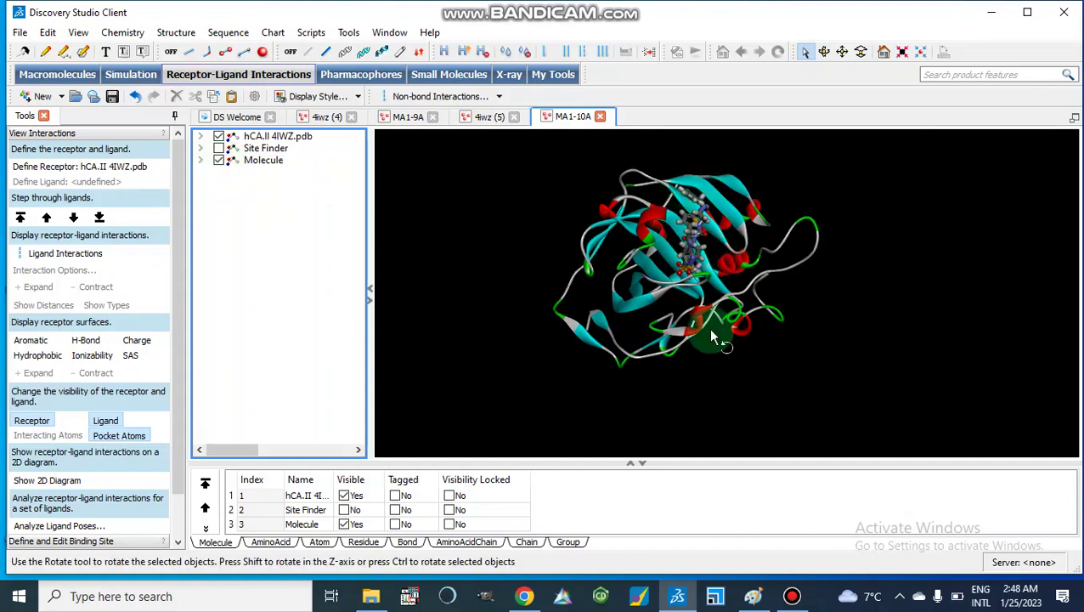
scroll(712, 338, "up", 3)
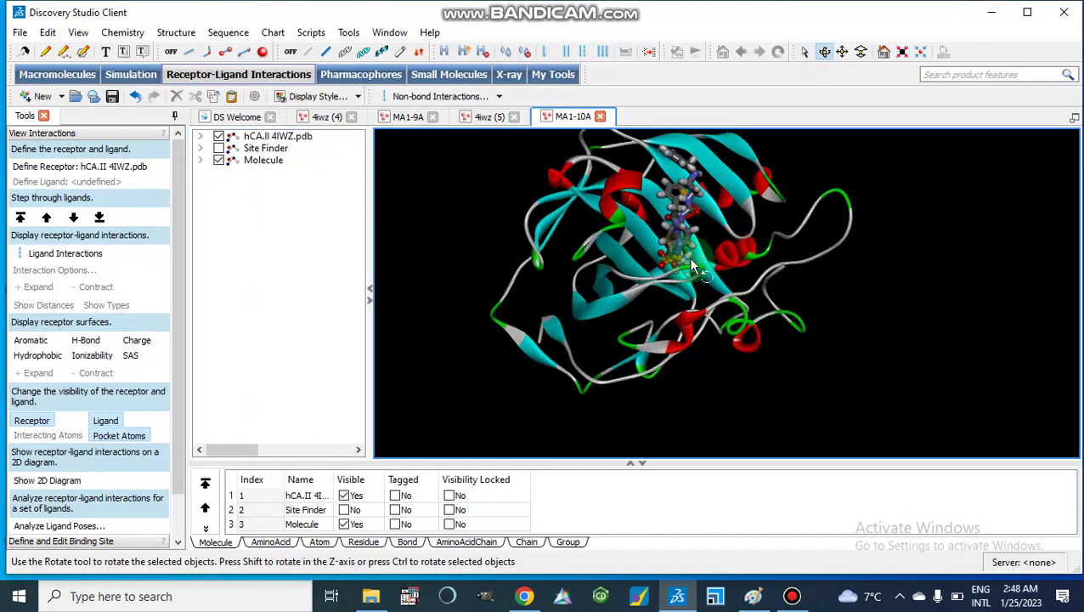
left_click(742, 226)
left_click_drag(741, 227, 687, 225)
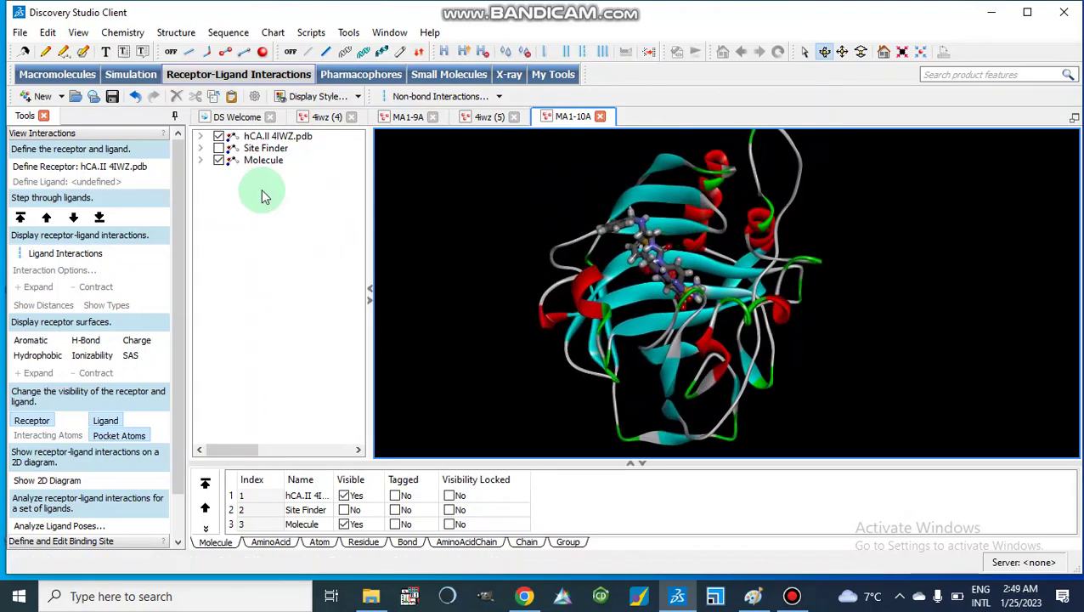
- Expand hCA.II 4IWZ.pdb and inspect the 1GO301, ZN302 and Molecule entries in the Hierarchy
left_click(253, 163)
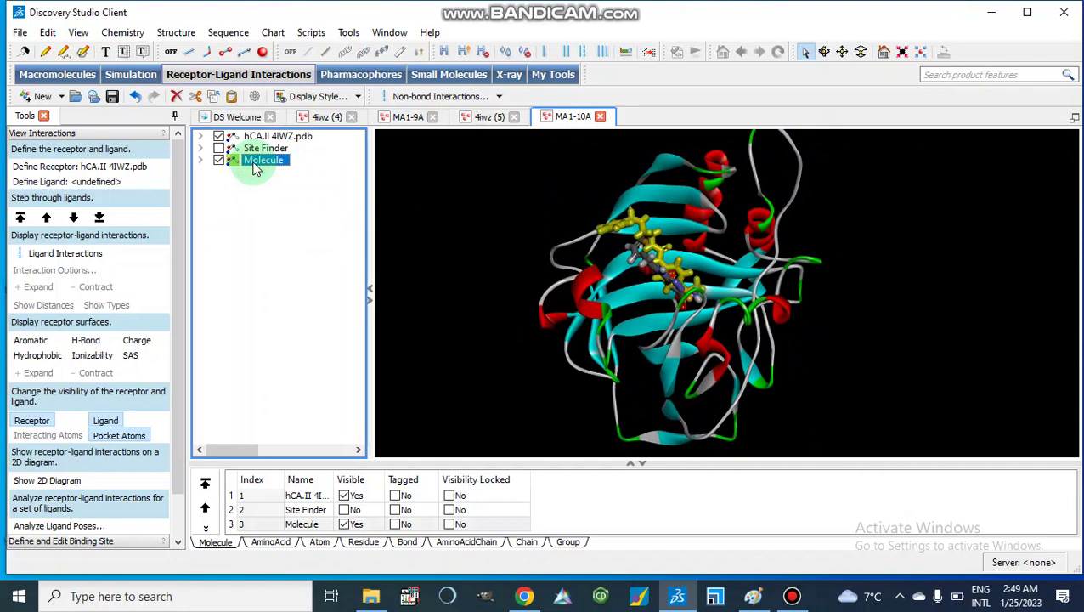
left_click(200, 137)
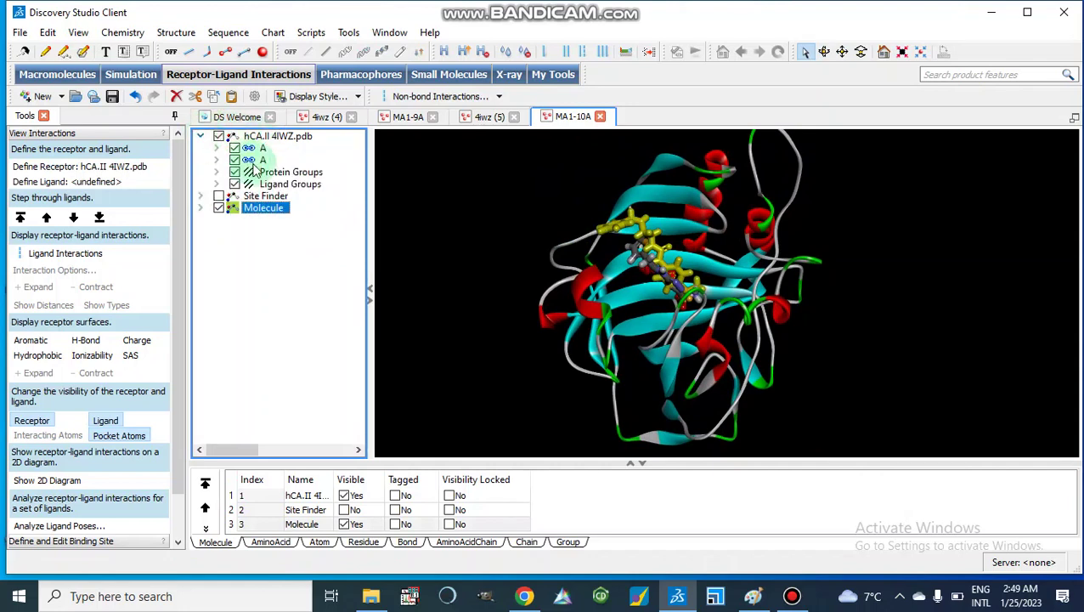
left_click(216, 160)
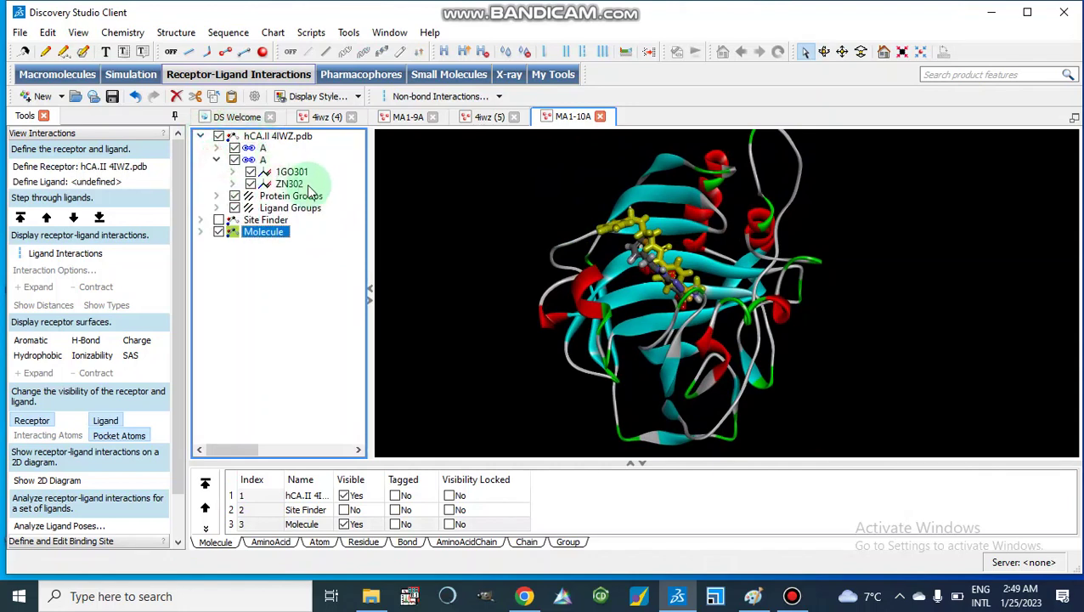
left_click(287, 173)
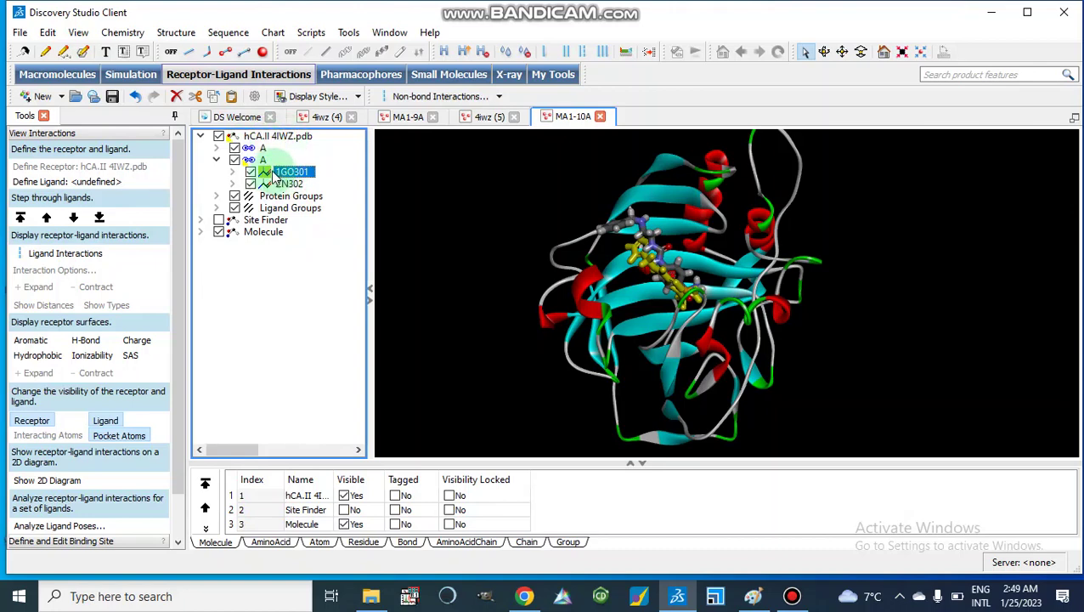
left_click(266, 176)
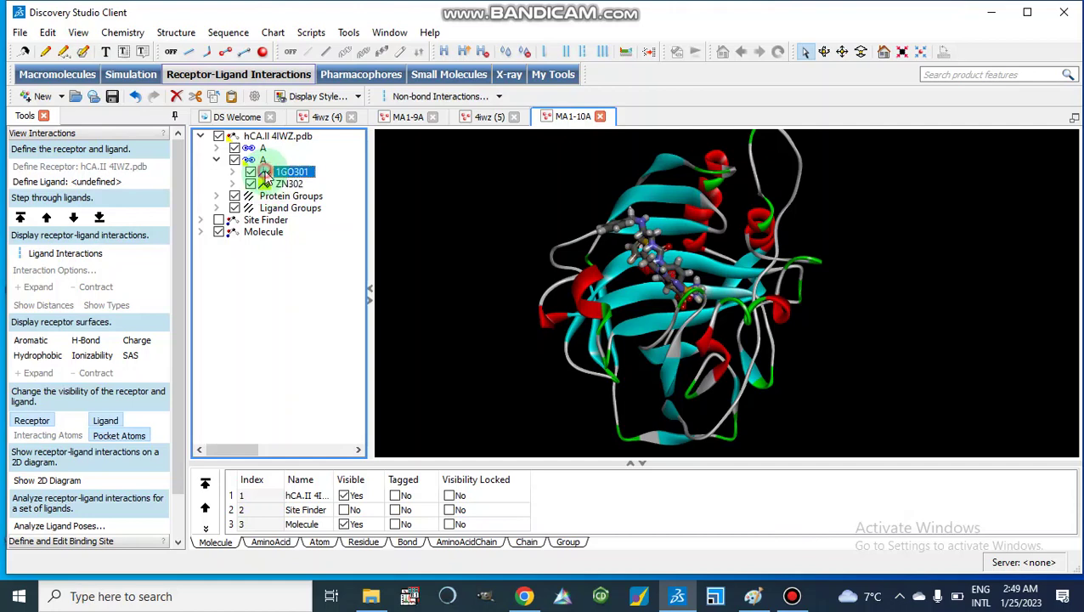
left_click(266, 183)
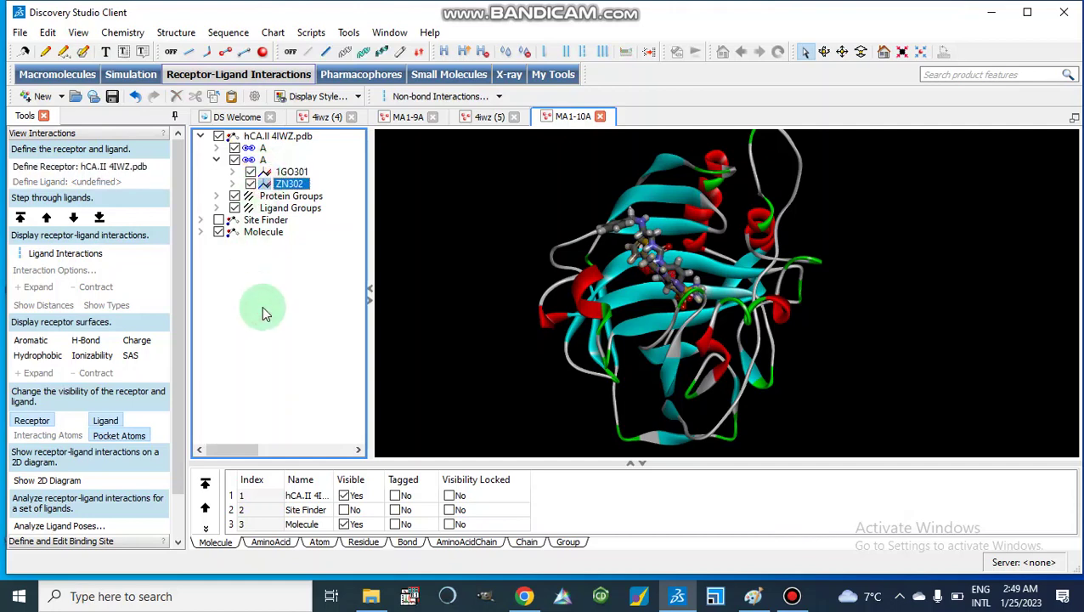
left_click(235, 236)
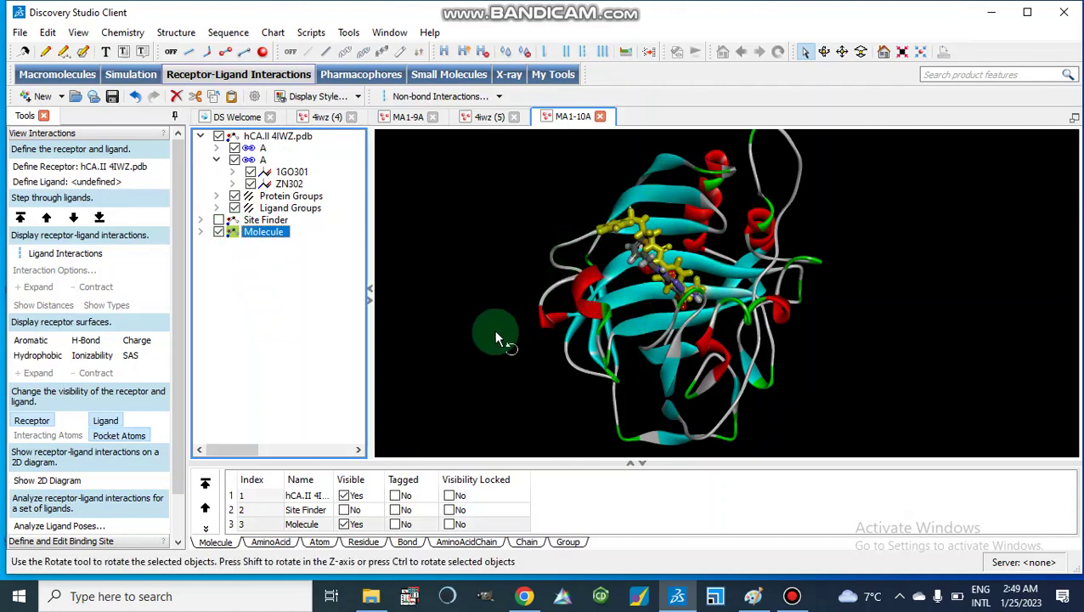
left_click(523, 247)
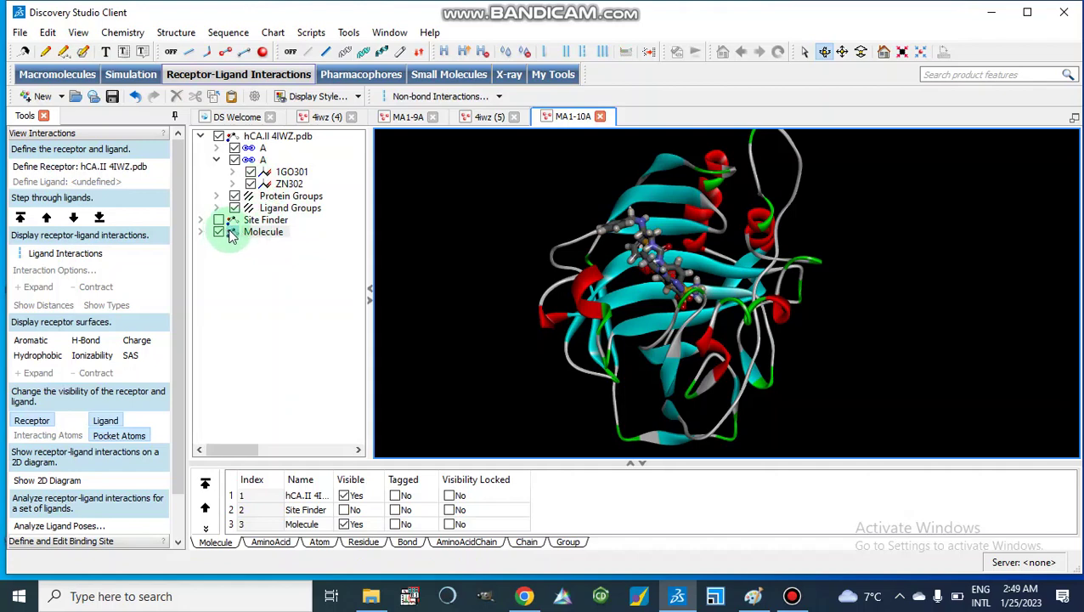
- Select chain A and 1GO301, then briefly list and collapse chain A's residues
left_click(252, 152)
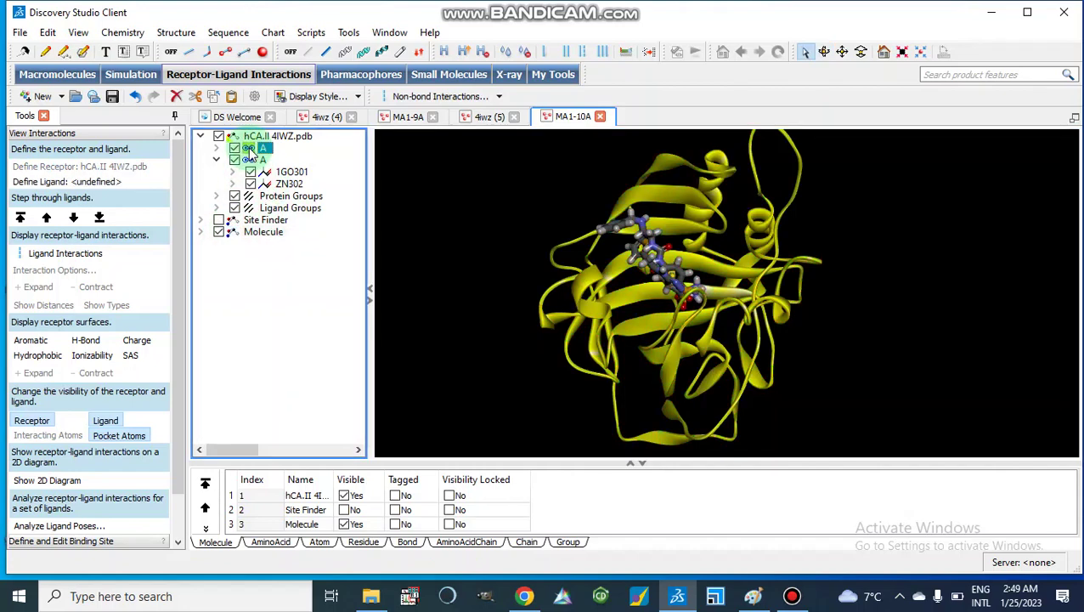
left_click(280, 302)
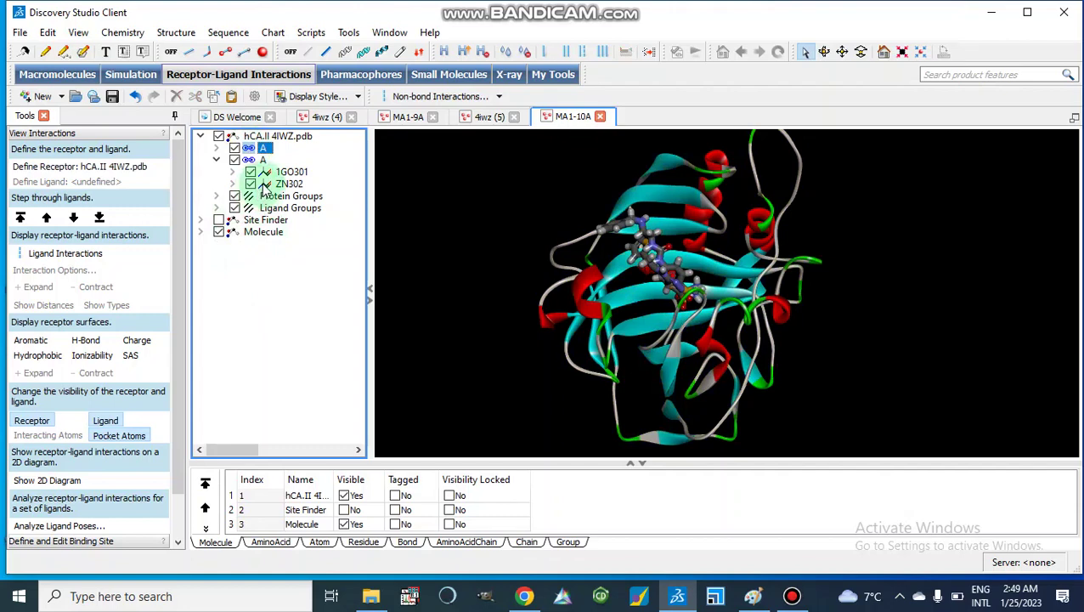
left_click(289, 173)
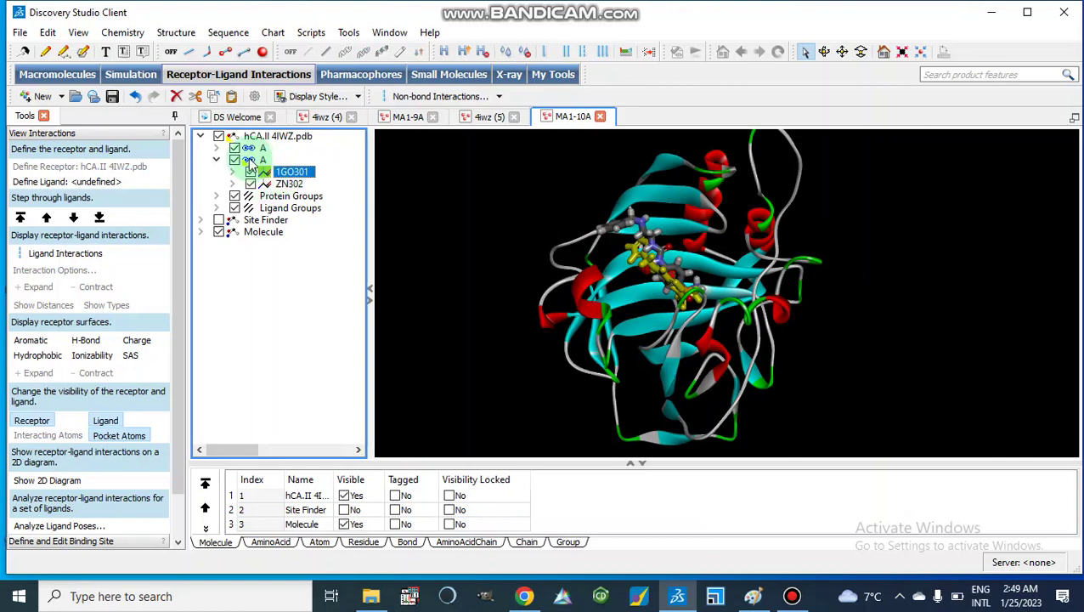
left_click(250, 163)
double_click(251, 149)
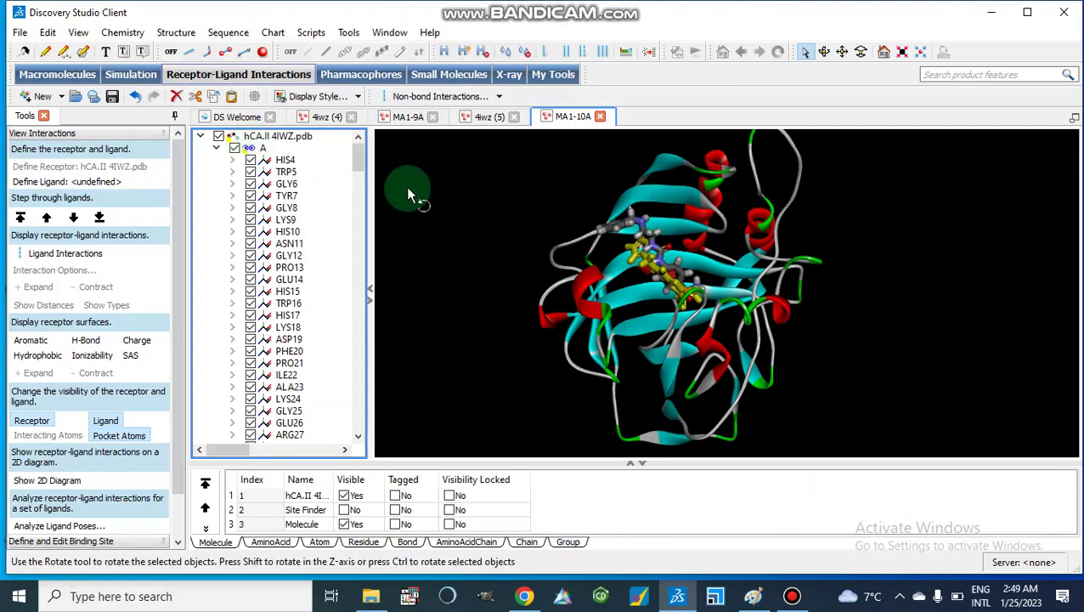
scroll(358, 162, "down", 6)
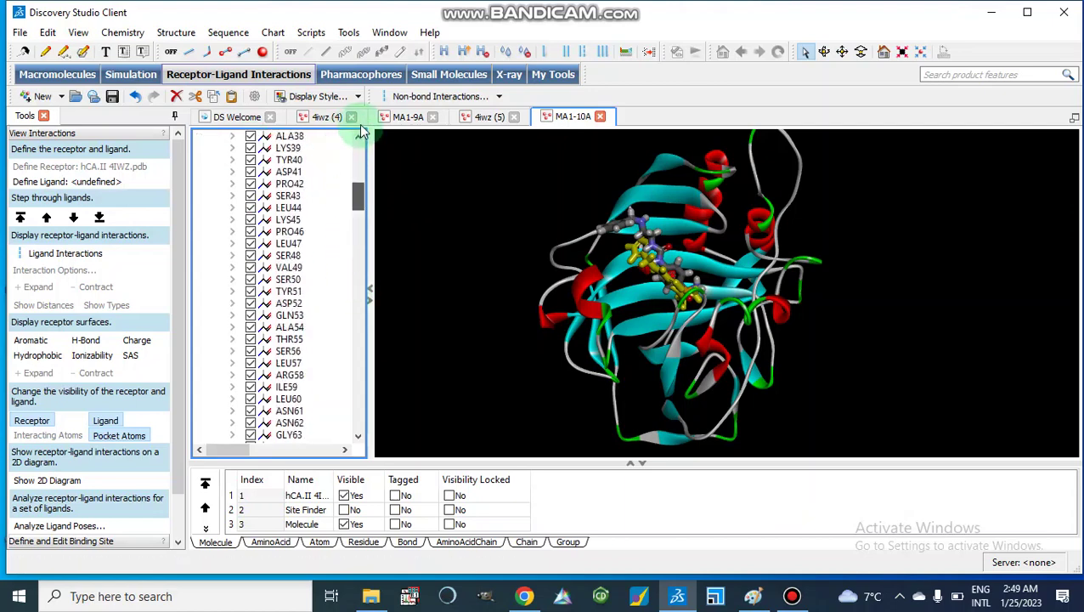
scroll(358, 136, "up", 6)
left_click(216, 151)
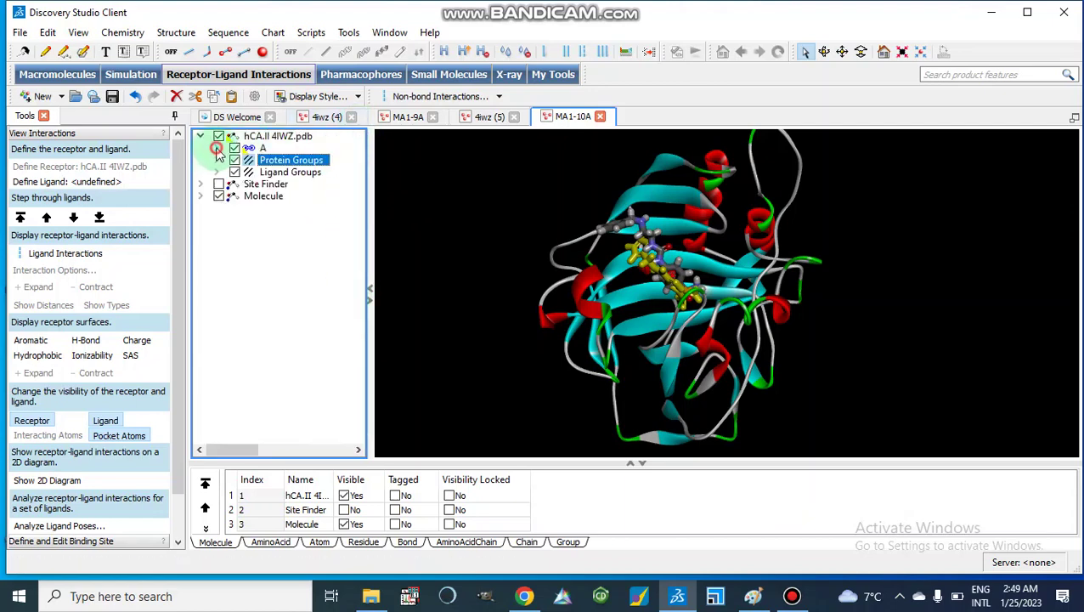
- Expand the Molecule entry and drag its chain onto receptor chain A
left_click(233, 198)
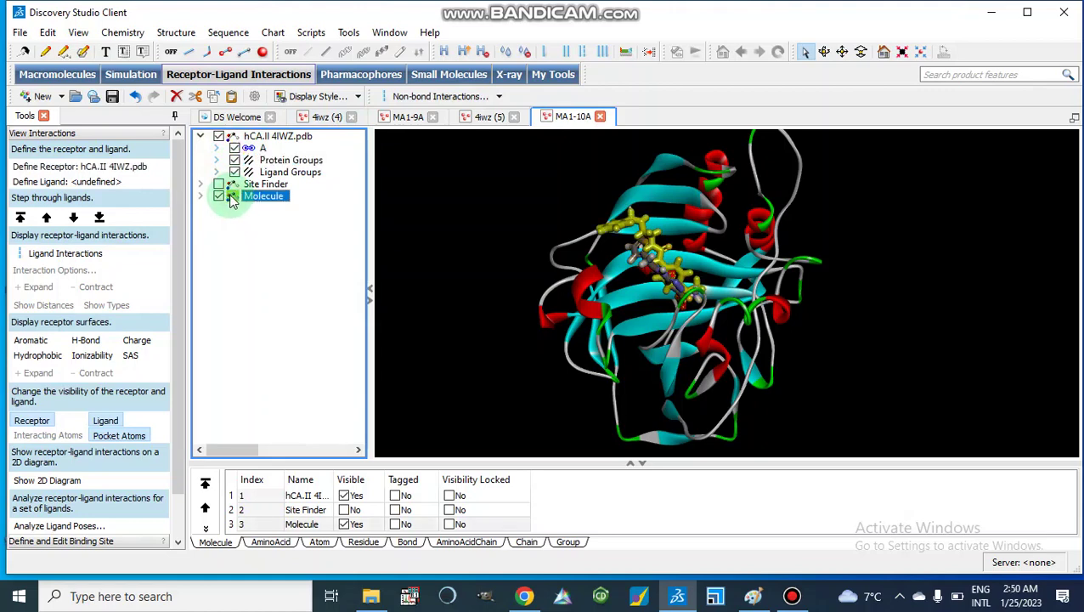
left_click_drag(233, 201, 252, 153)
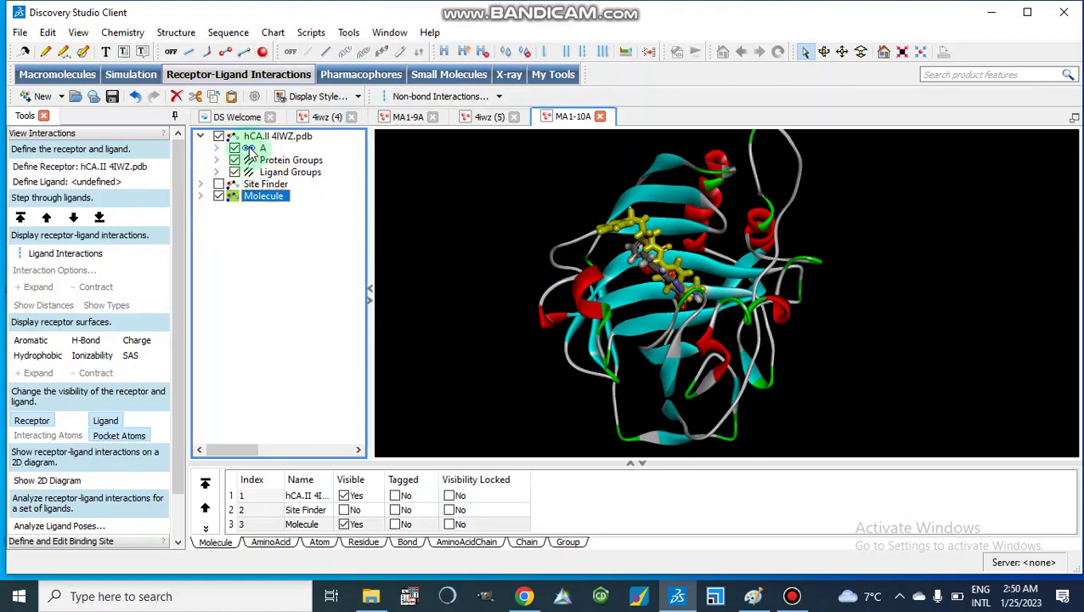
left_click_drag(235, 204, 248, 157)
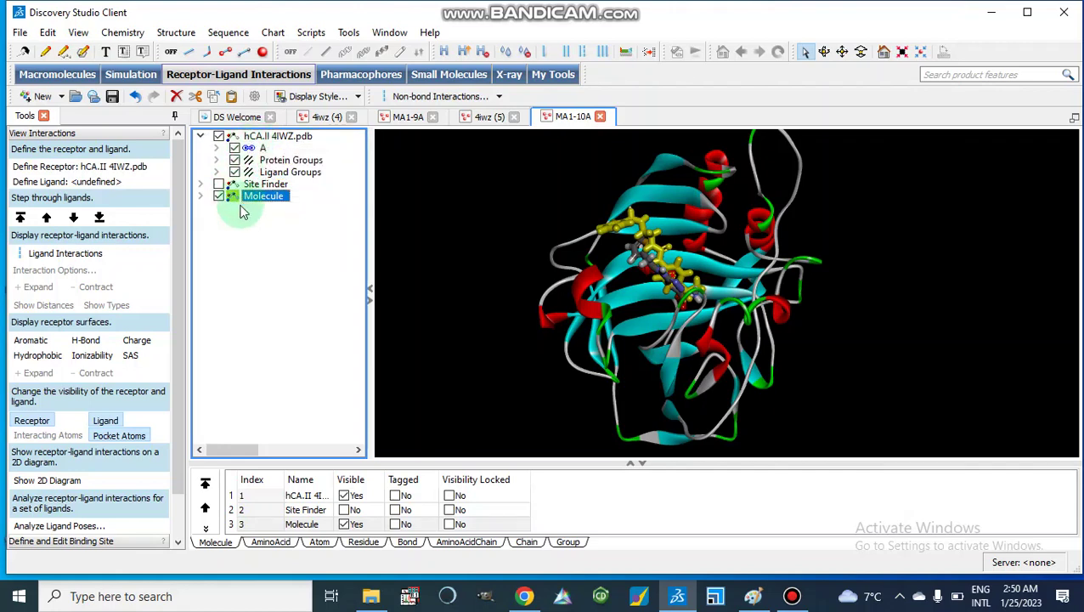
left_click(201, 195)
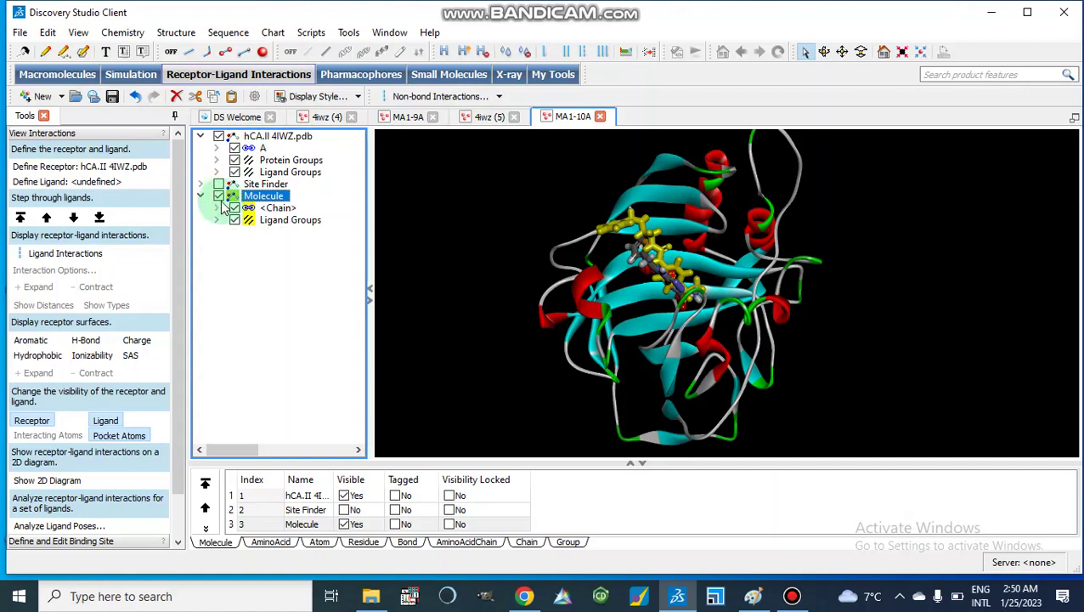
left_click(251, 211)
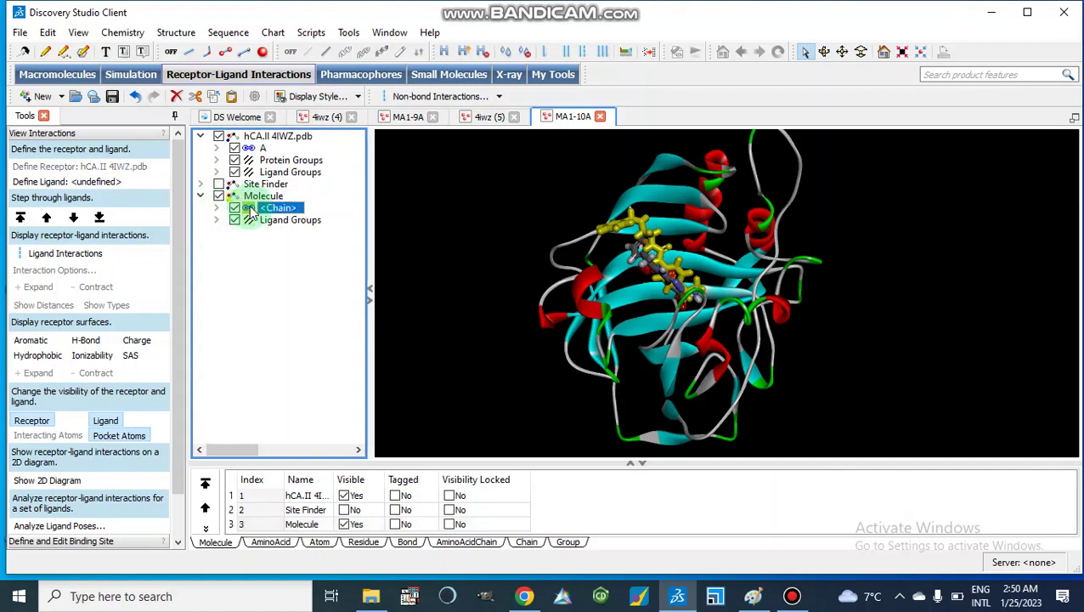
left_click_drag(251, 210, 252, 149)
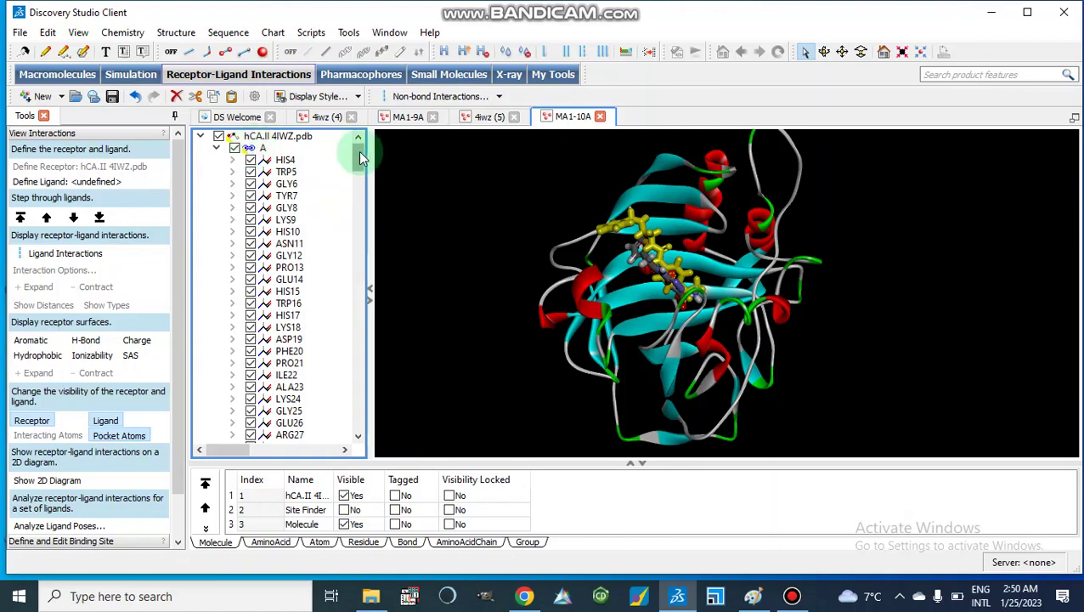
- Scroll down and select the docked ligand, ZN302 and 1GO301 rows
left_click_drag(358, 153, 358, 436)
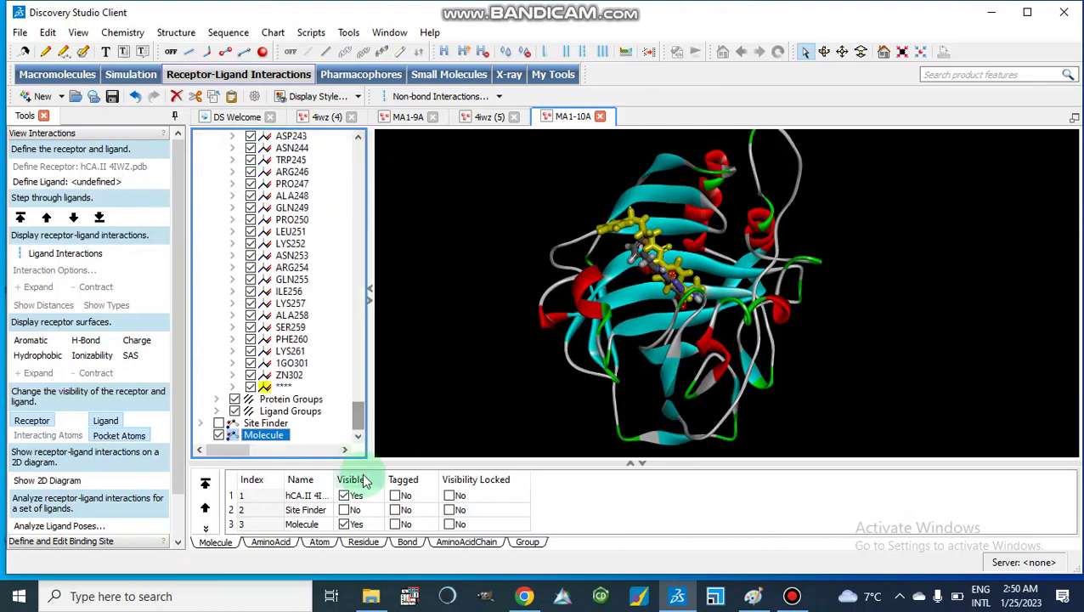
left_click(281, 388)
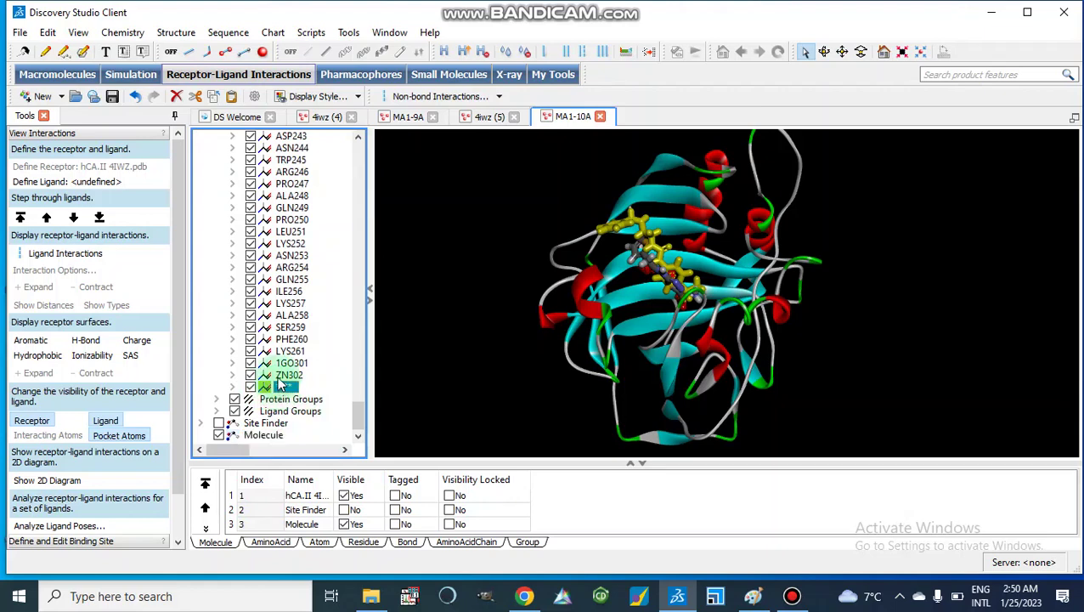
left_click(279, 376)
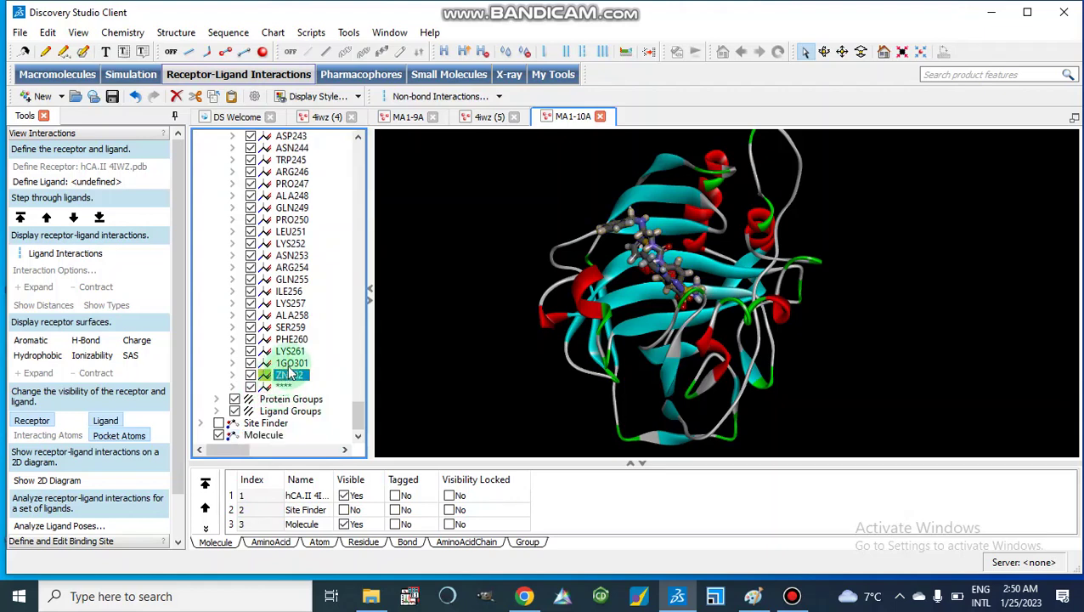
left_click(290, 364)
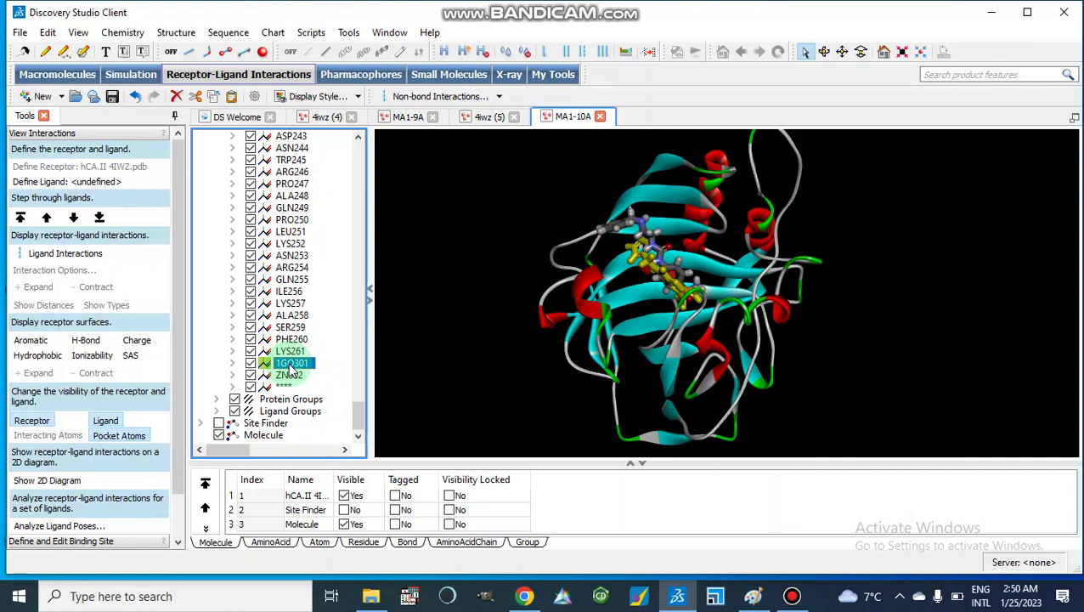
- Cut the original 1GO301 ligand from the complex, leaving the docked ligand
right_click(286, 372)
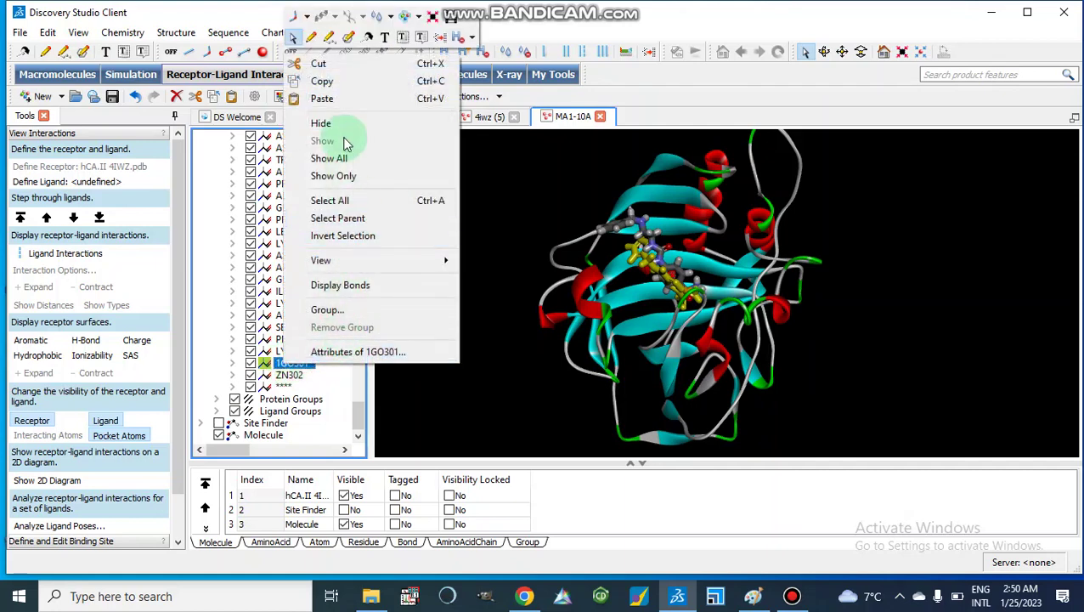
left_click(320, 65)
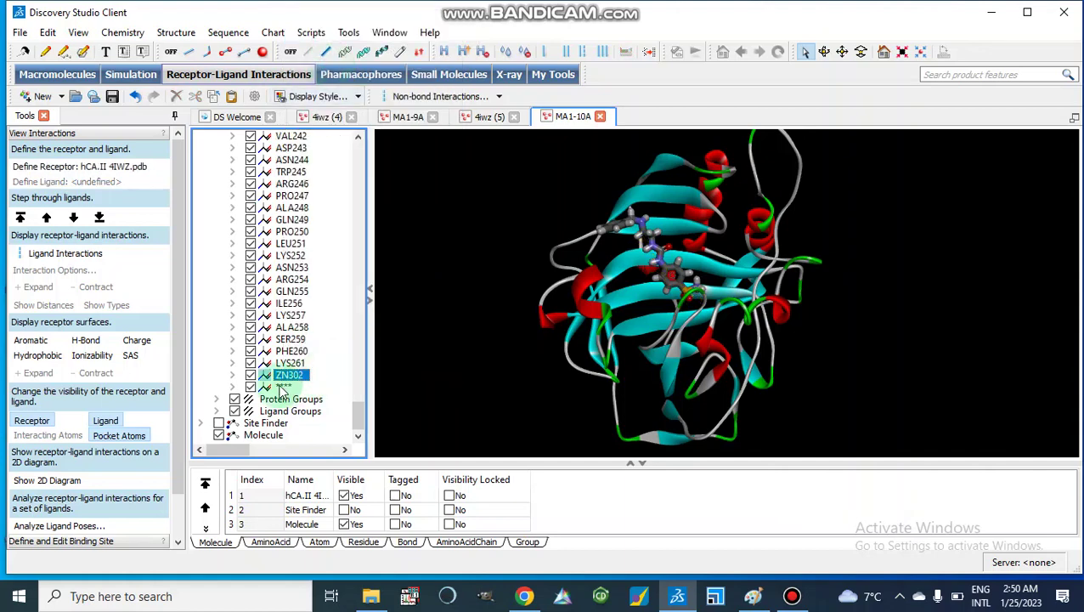
left_click(275, 390)
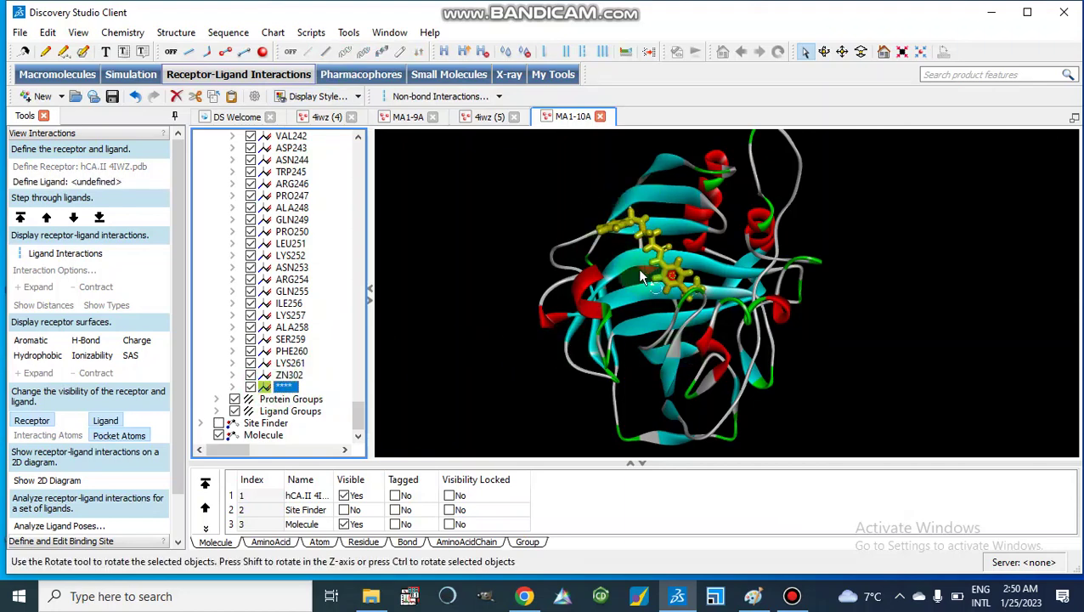
left_click(249, 388, "ctrl")
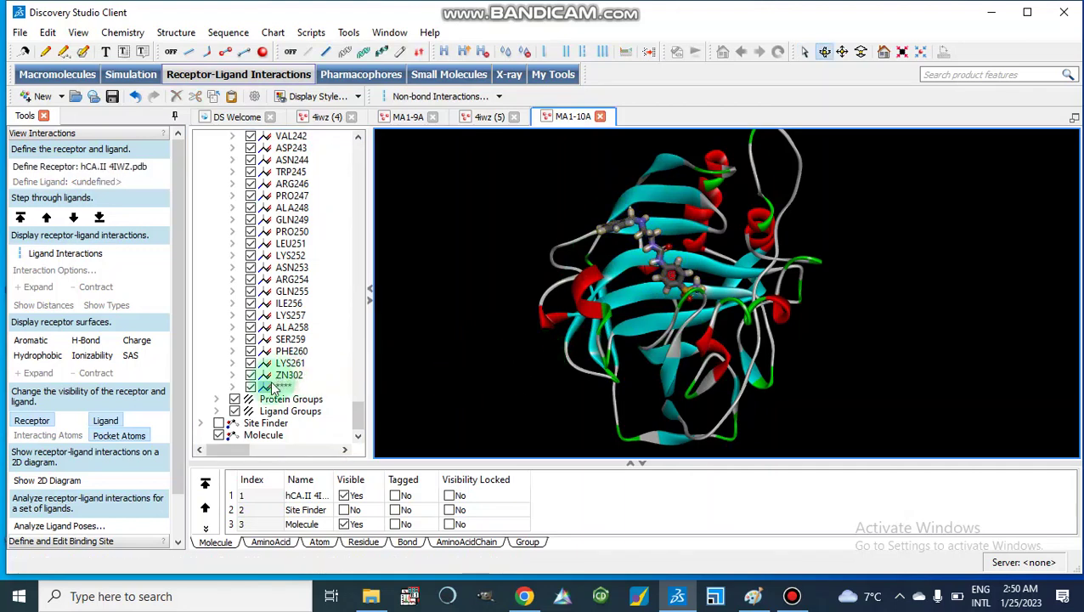
left_click(269, 389)
left_click(473, 331)
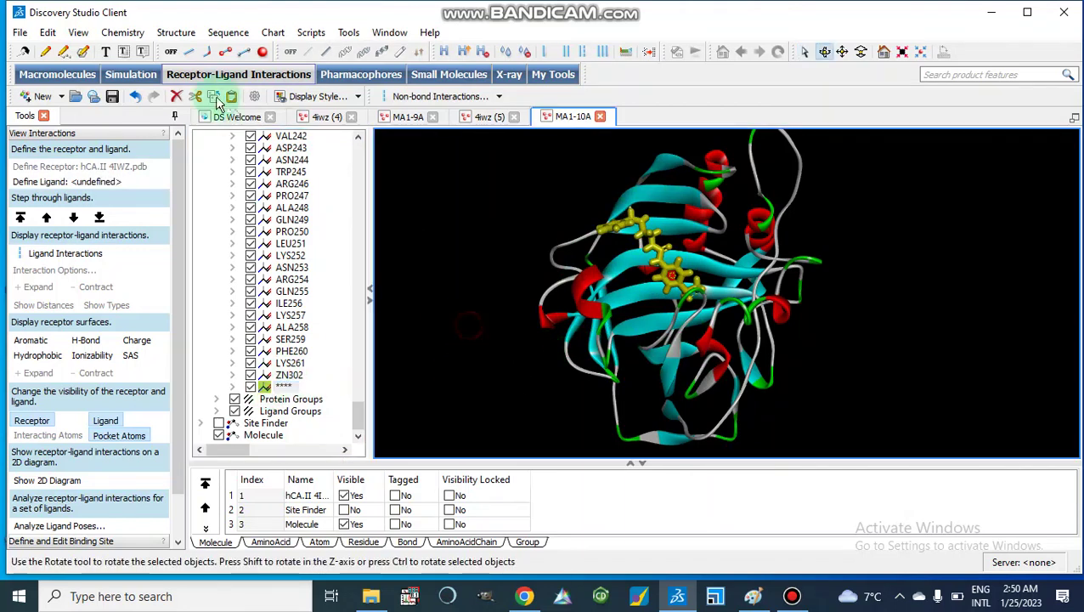
- Save the complex as Protein Data Bank file MA1-10A and minimize Discovery Studio
left_click(19, 34)
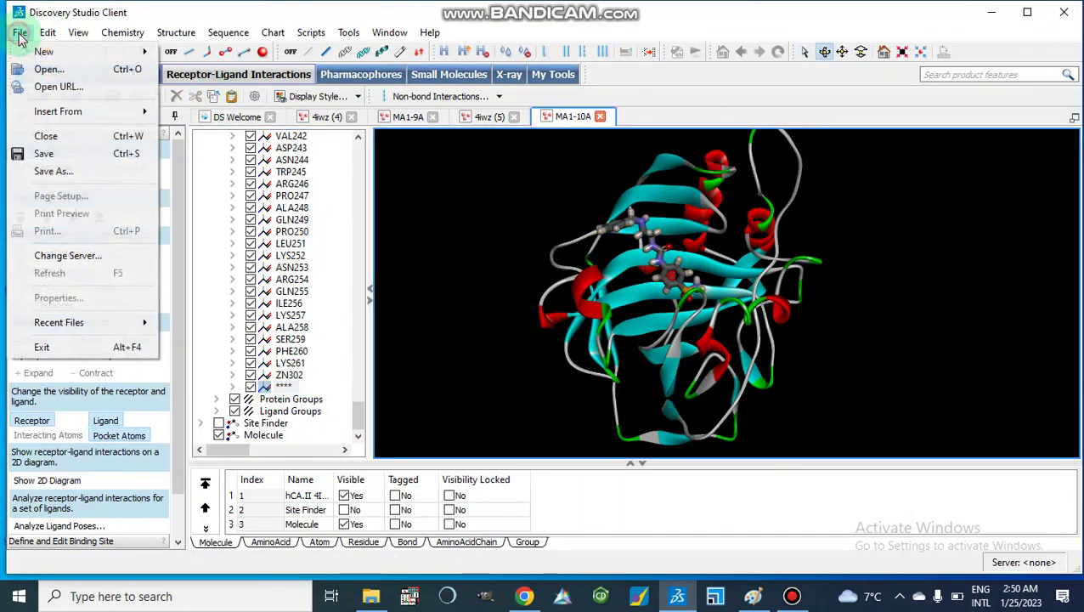
left_click(44, 171)
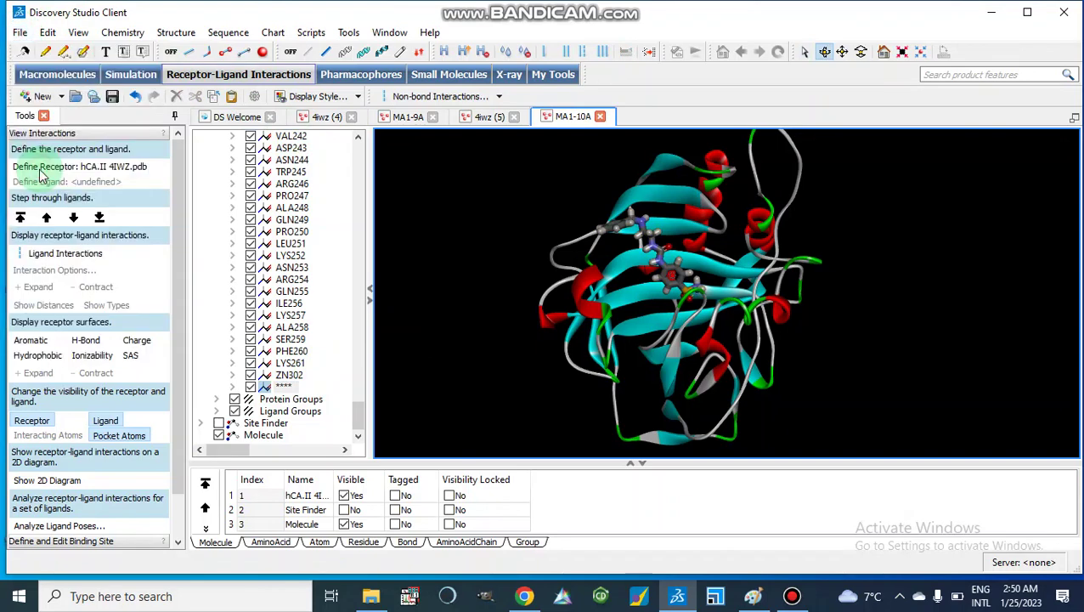
left_click(359, 345)
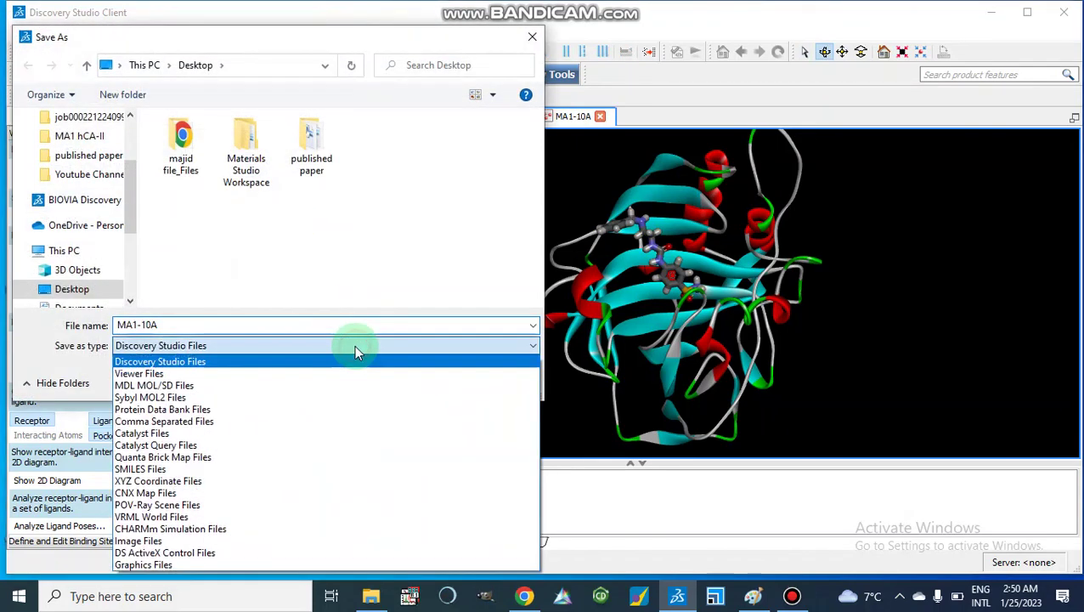
left_click(223, 416)
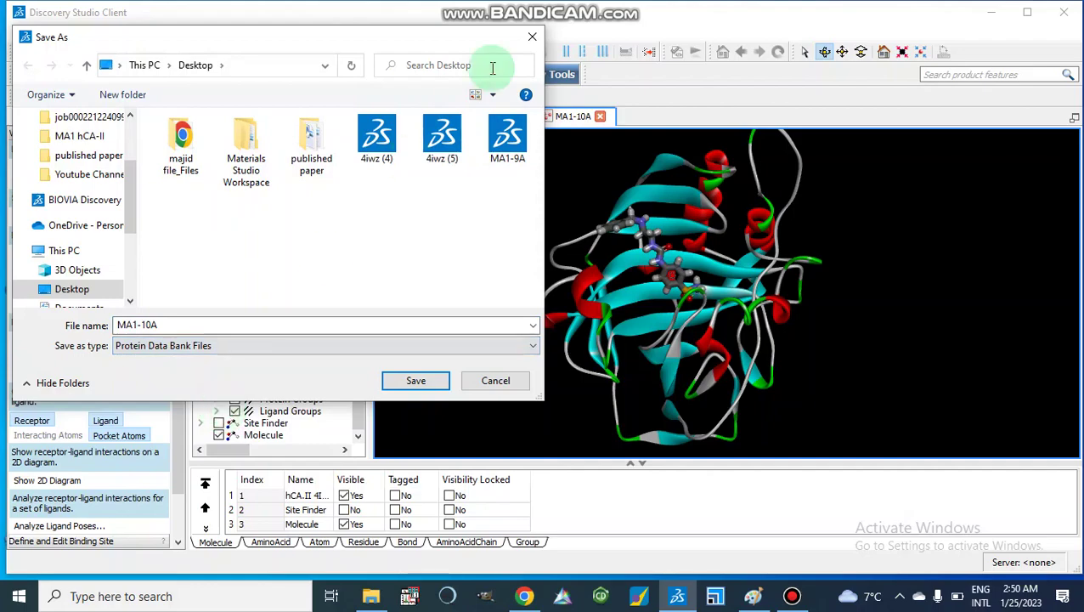
left_click(532, 37)
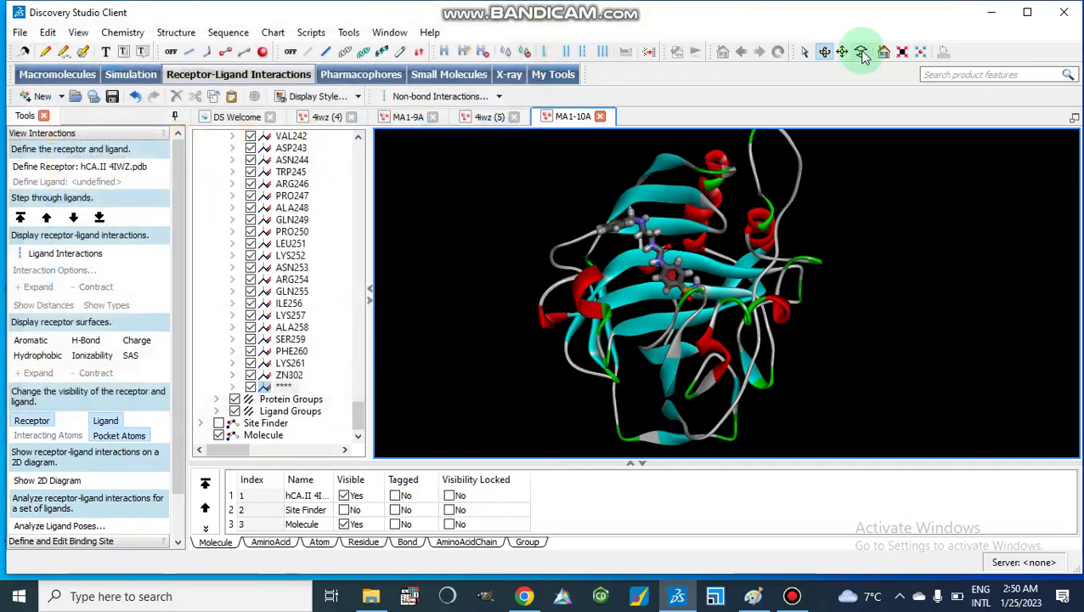
left_click(990, 19)
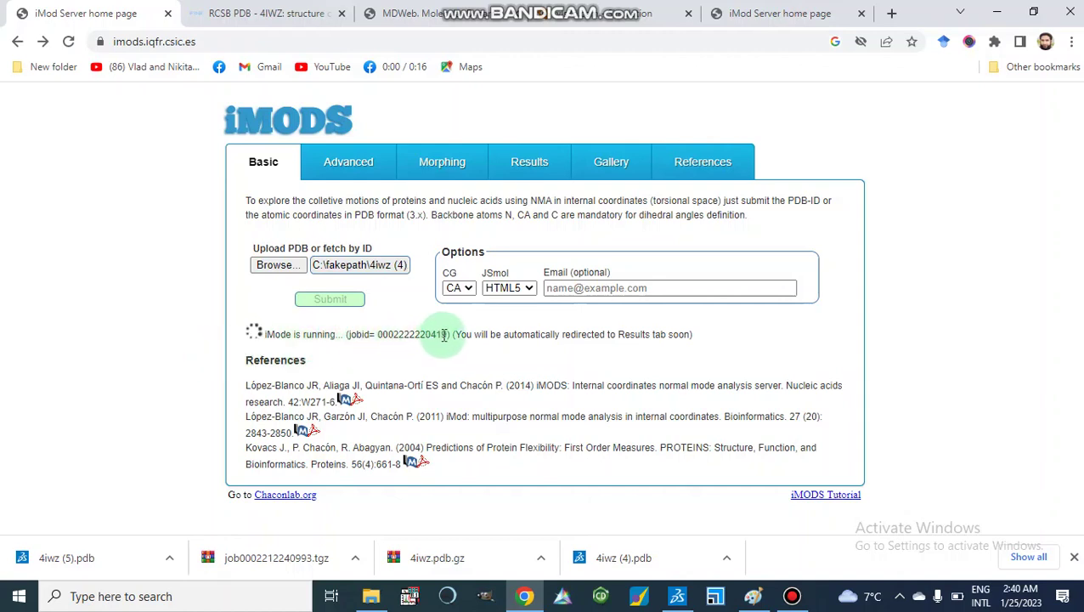
- Fill the iMODS Email (optional) field with the saved autofill address after selecting the job ID
left_click_drag(448, 335, 374, 334)
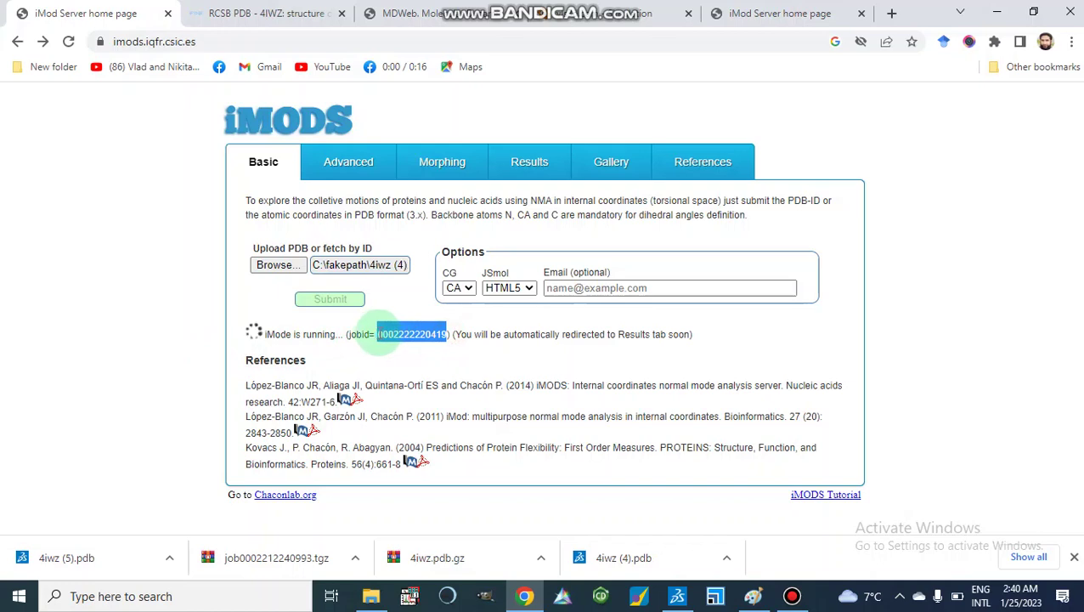
left_click(429, 372)
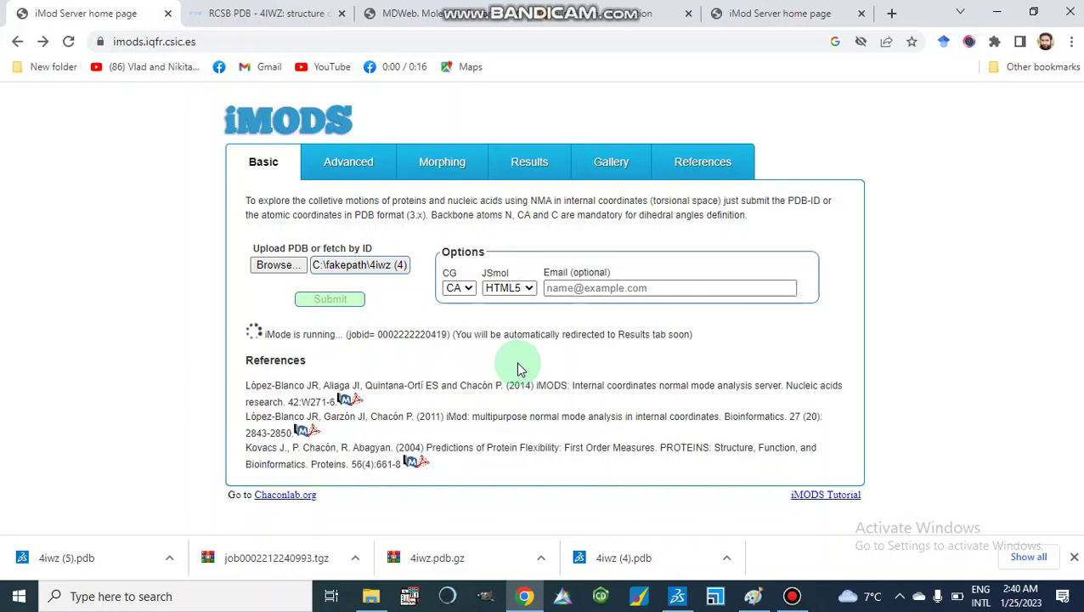
left_click(554, 290)
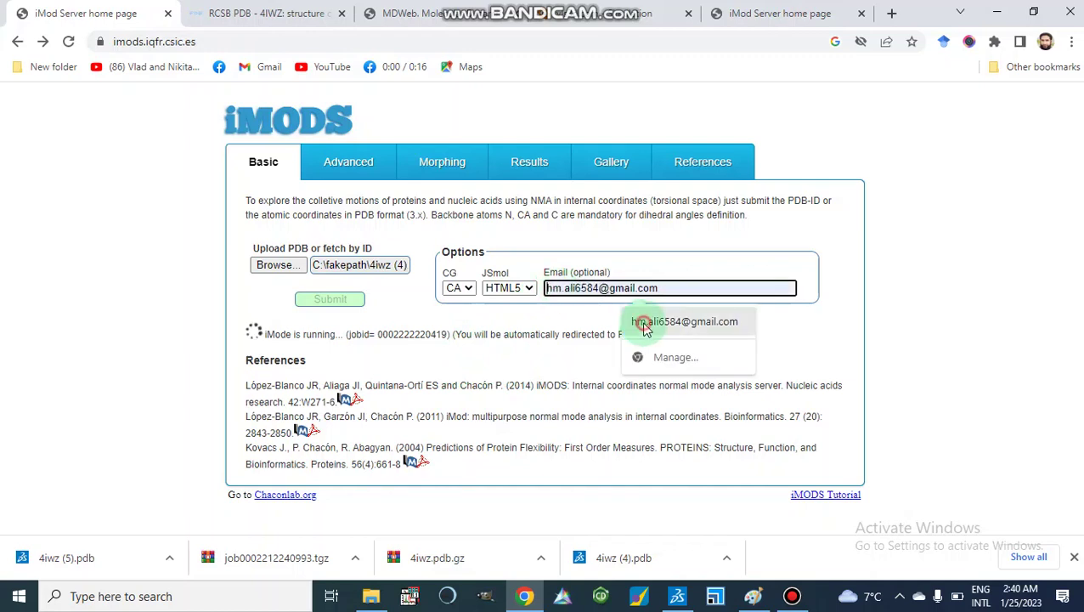
left_click(643, 324)
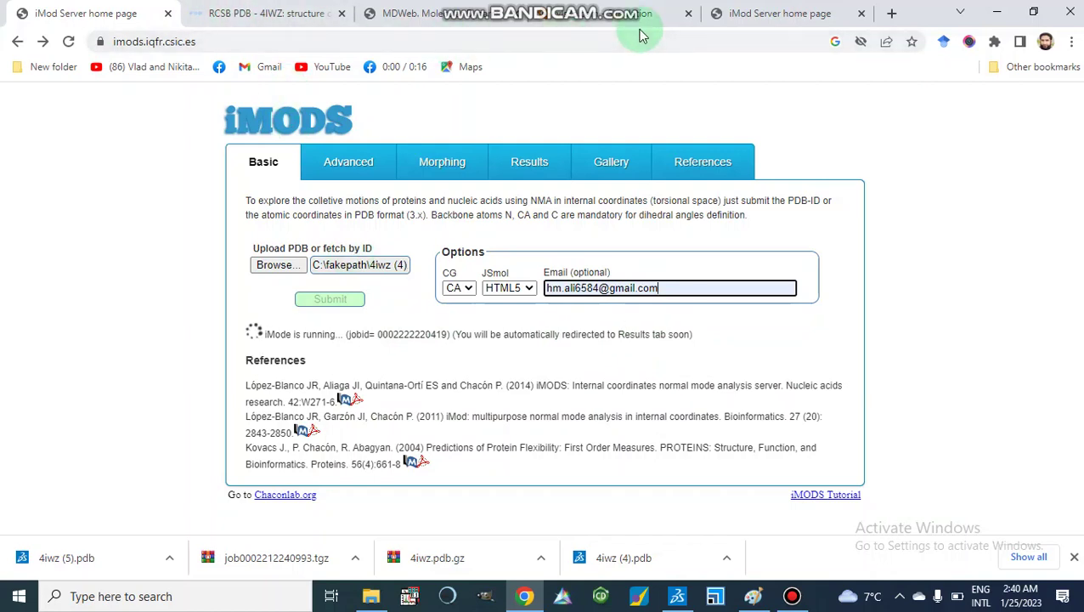
- Switch to the iMODS results page and select the whole job ID
left_click(775, 18)
scroll(624, 396, "down", 2)
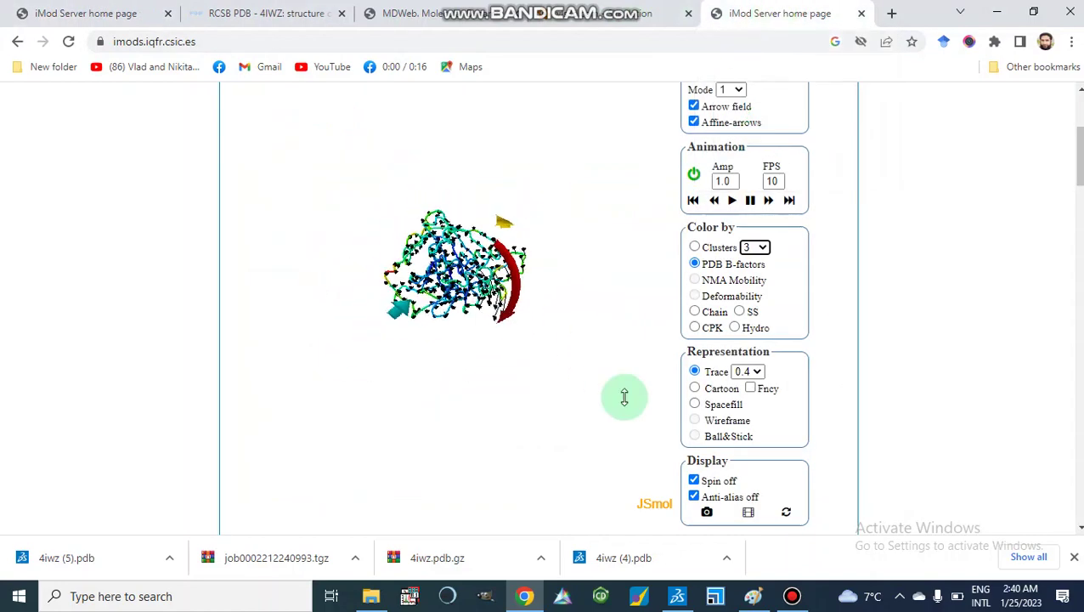
scroll(625, 397, "up", 3)
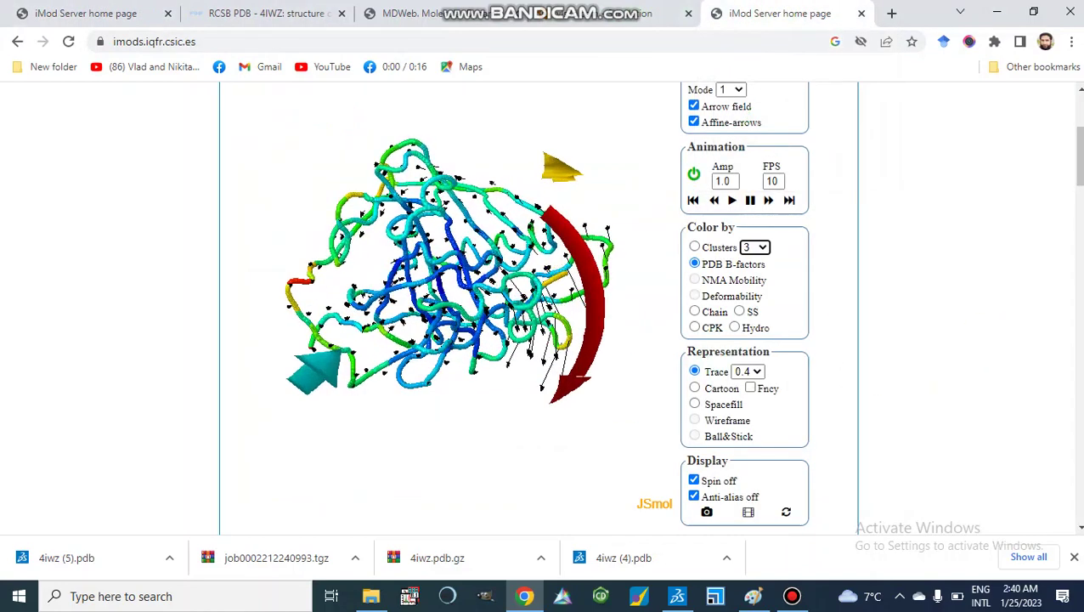
scroll(537, 309, "up", 3)
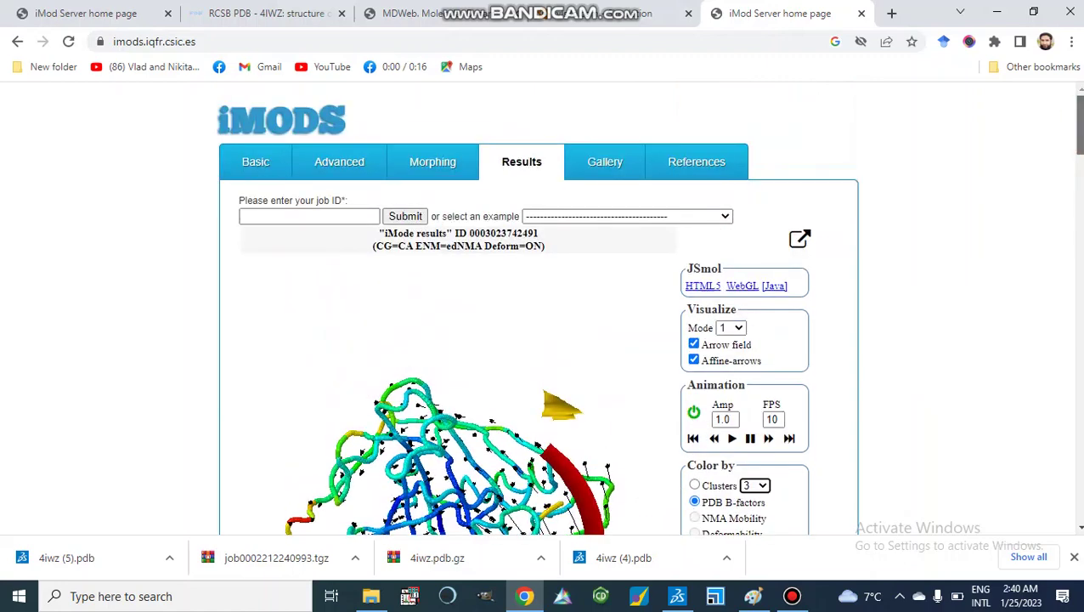
mouse_move(1080, 128)
left_mouse_down()
mouse_move(1080, 169)
mouse_move(1080, 128)
left_mouse_up()
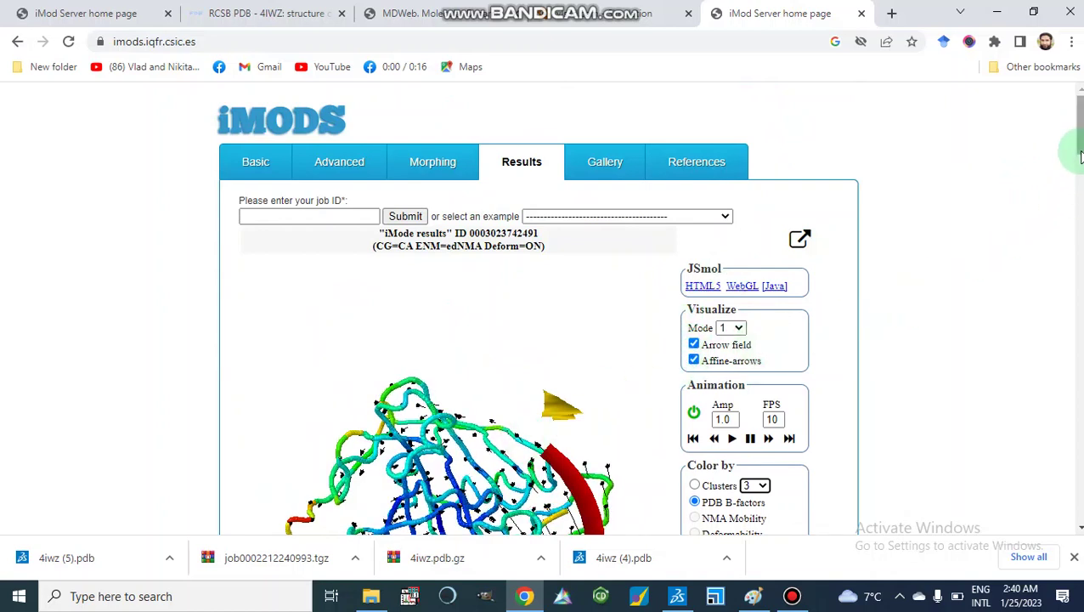
left_click_drag(1081, 153, 1081, 163)
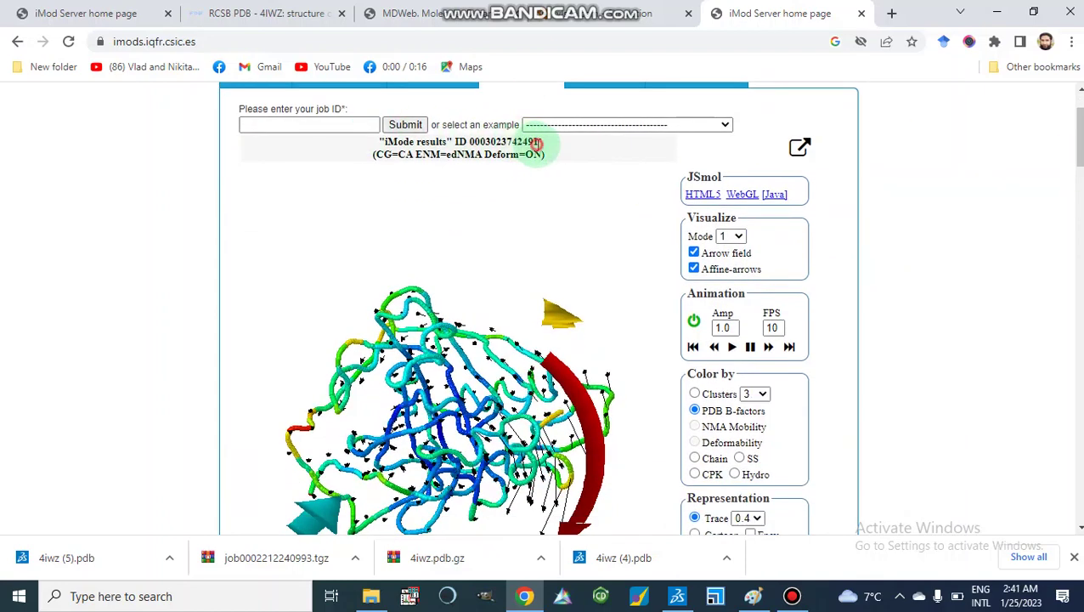
left_click_drag(539, 143, 455, 143)
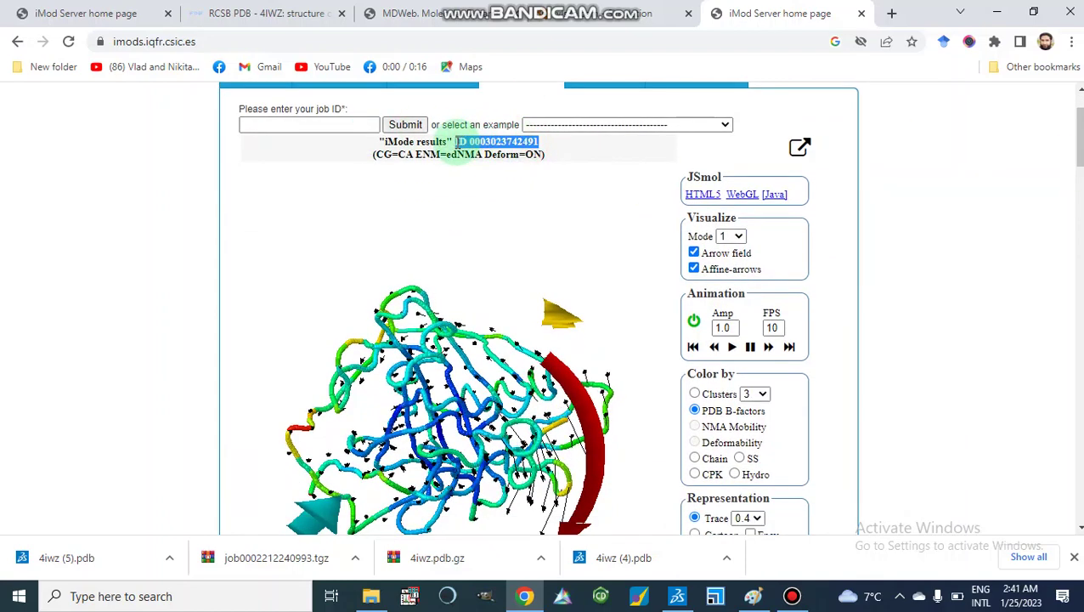
left_click(563, 222)
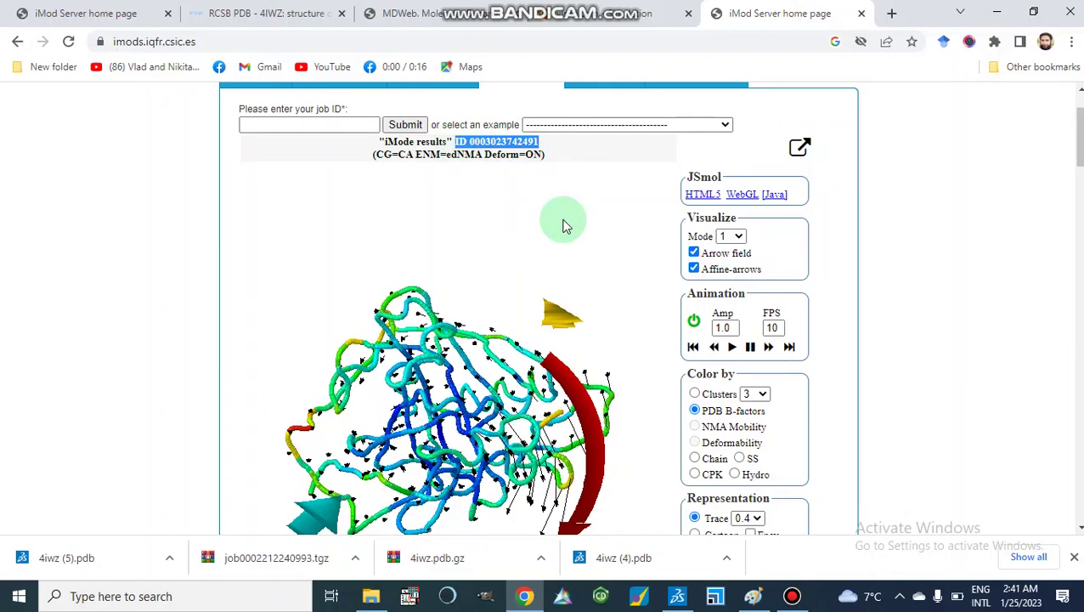
- Play and pause the mode 1 animation, restart it, and zoom the molecule in JSmol
left_click(732, 348)
left_click(751, 348)
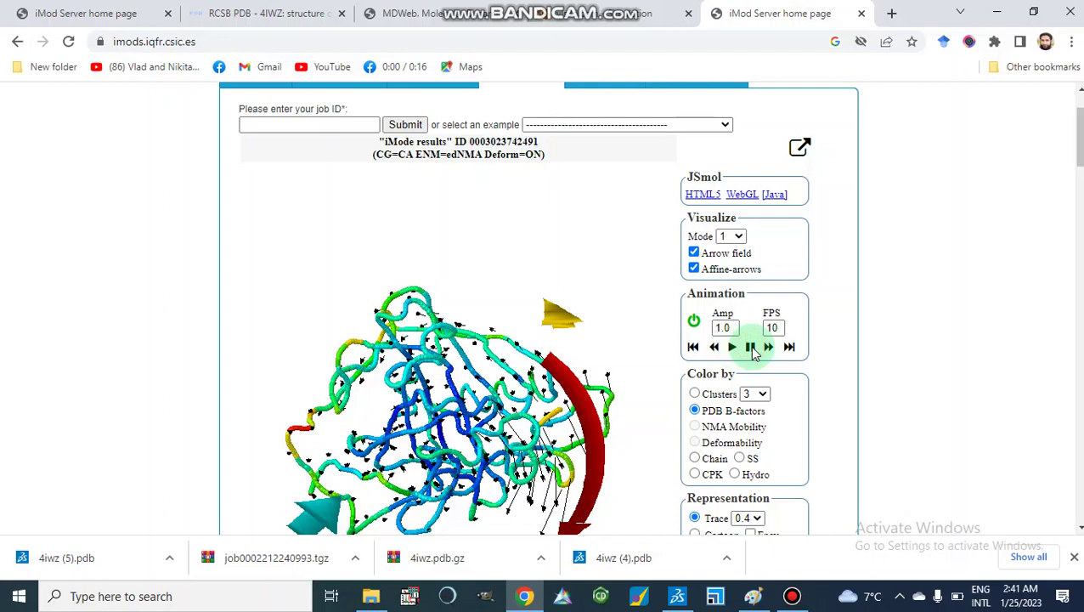
left_click(526, 436)
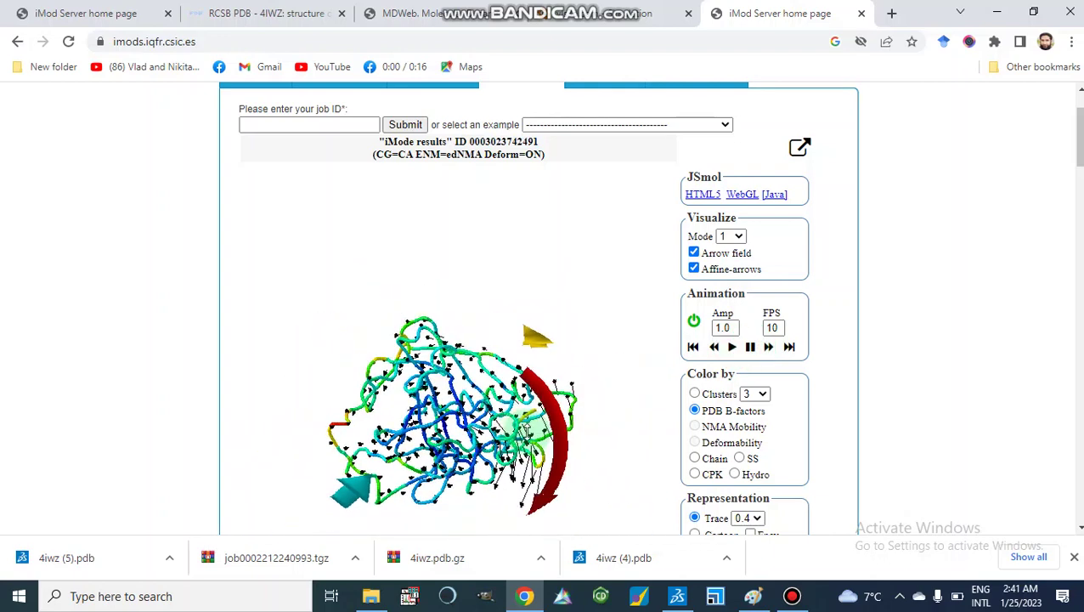
left_click(951, 300)
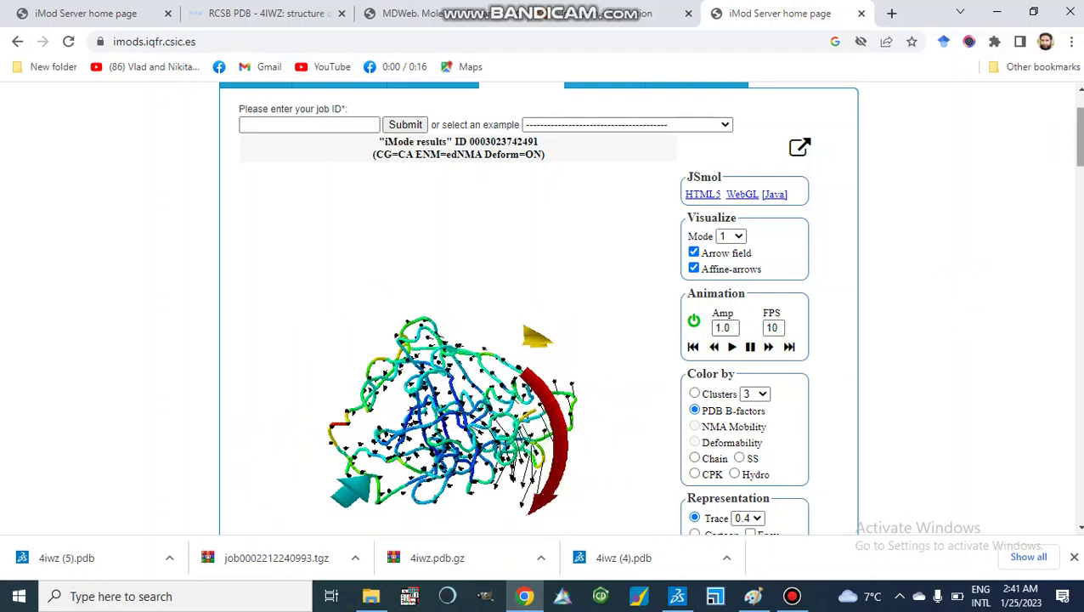
scroll(951, 300, "down", 2)
left_click(716, 204)
left_click(733, 231)
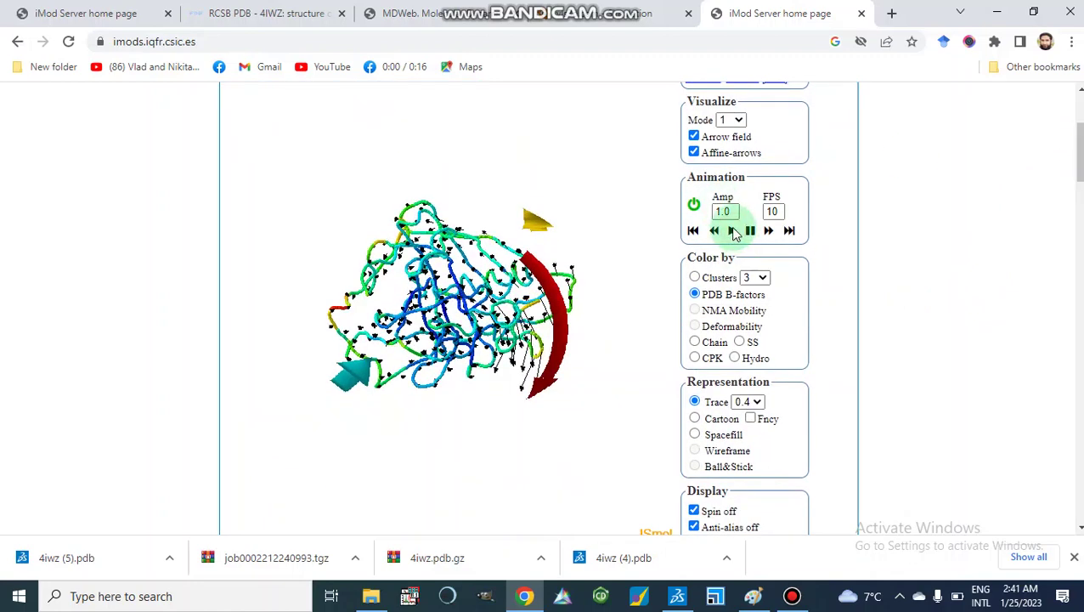
left_click(534, 437)
scroll(535, 437, "down", 2)
scroll(534, 438, "up", 5)
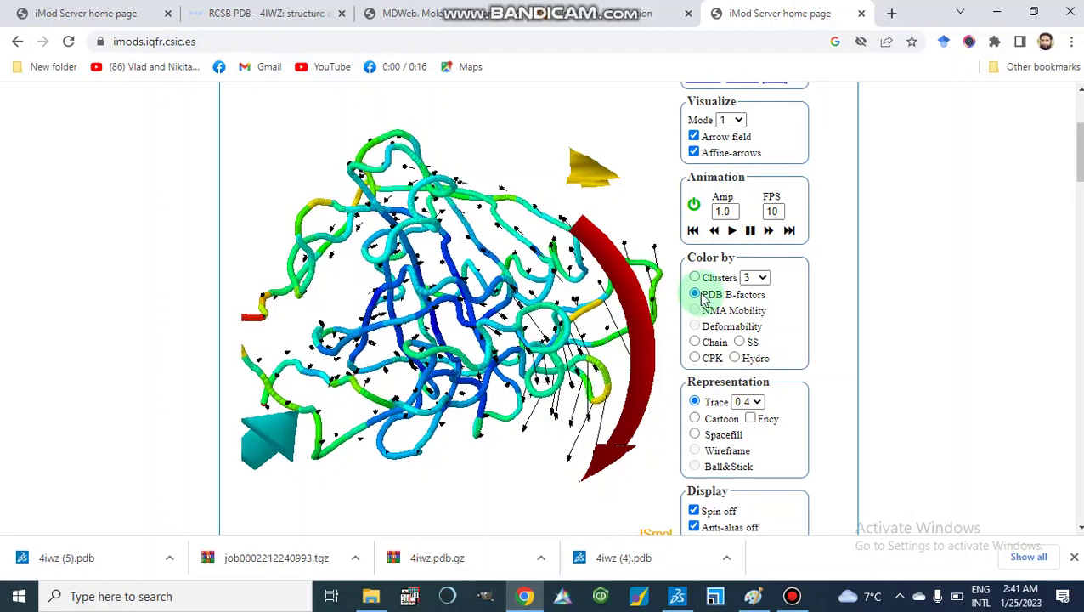
- Colour the protein by Chain, SS and CPK, then back to PDB B-factors
left_click(413, 164)
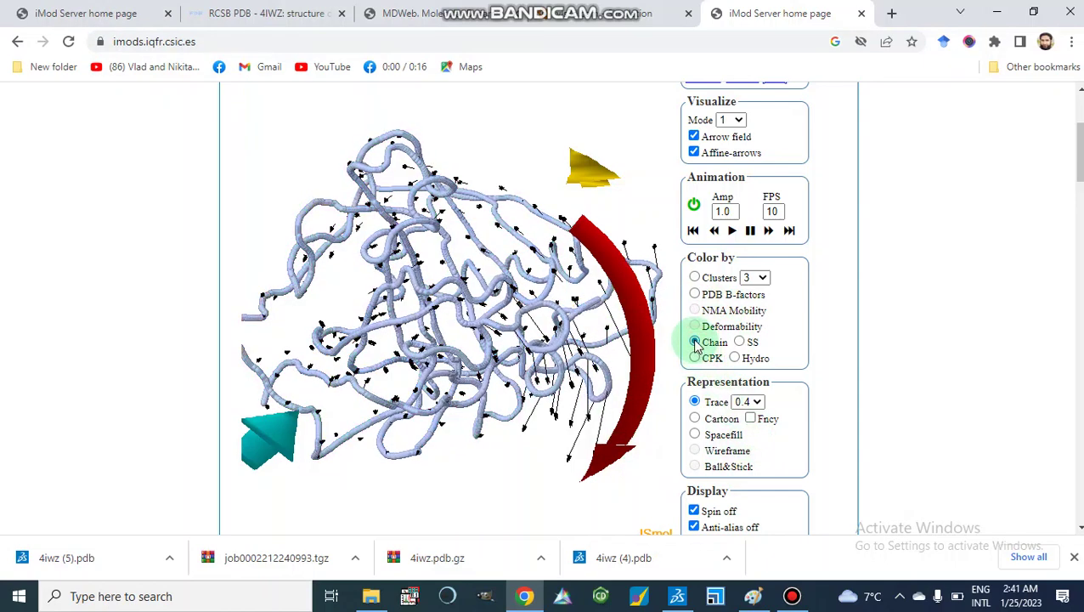
left_click(740, 342)
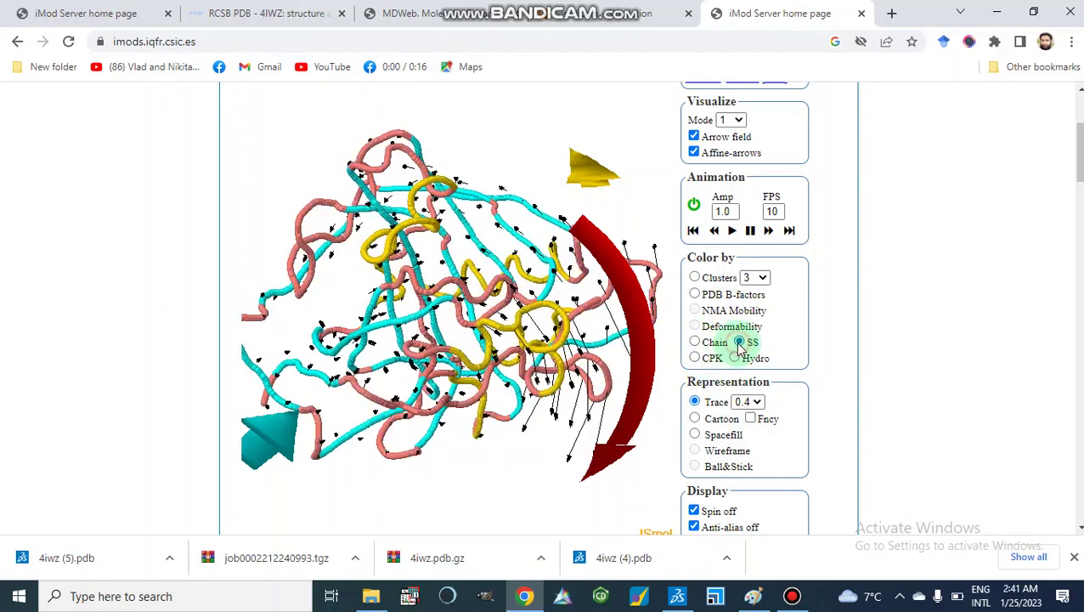
left_click(696, 359)
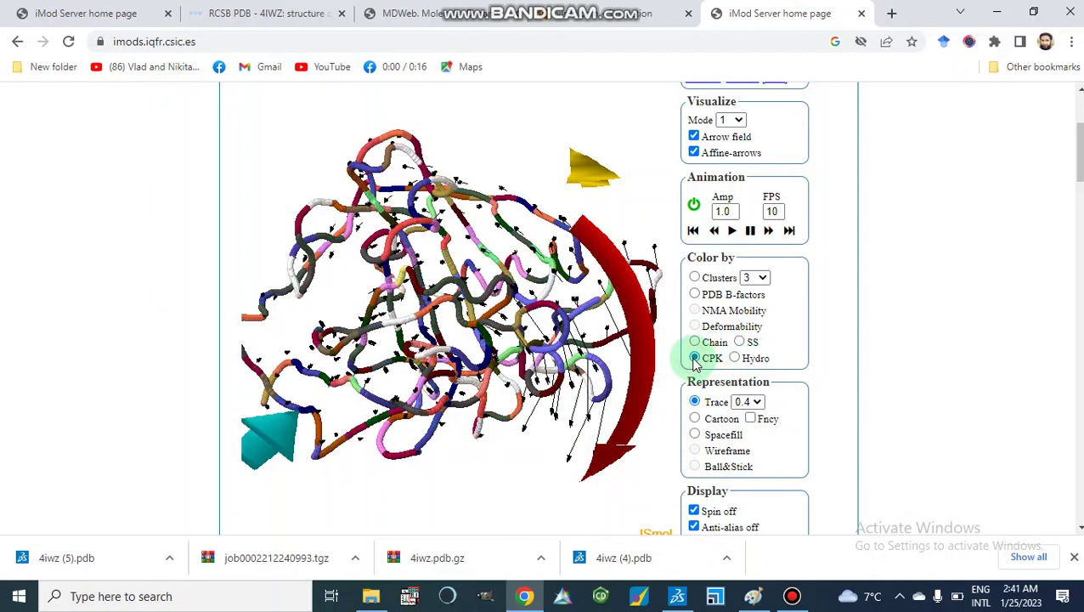
left_click(695, 295)
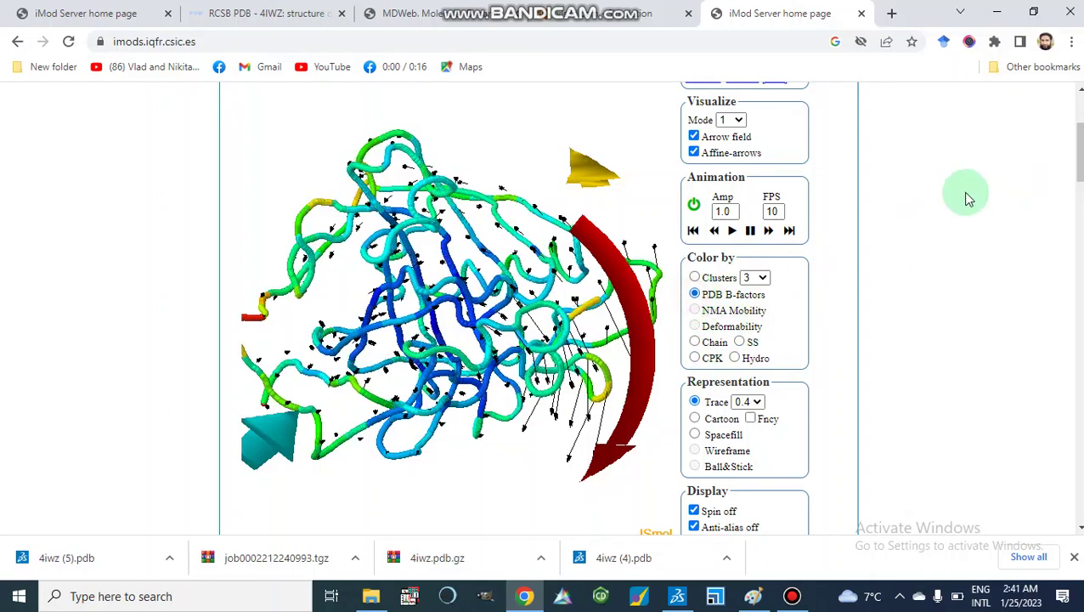
- Set the number of clusters to 2, then to 4
left_click(765, 278)
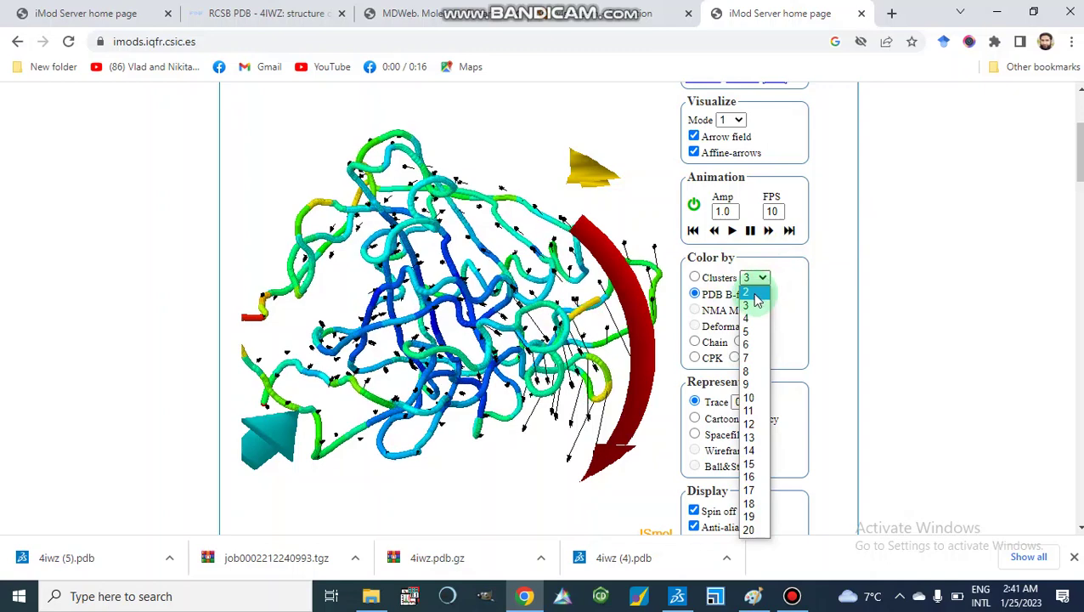
left_click(756, 295)
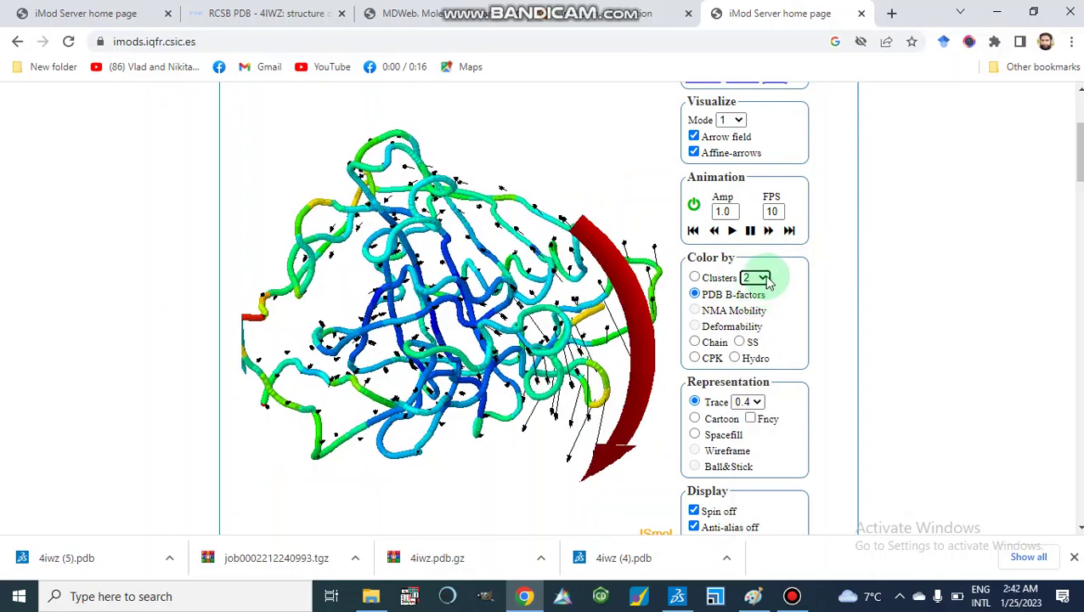
left_click(764, 279)
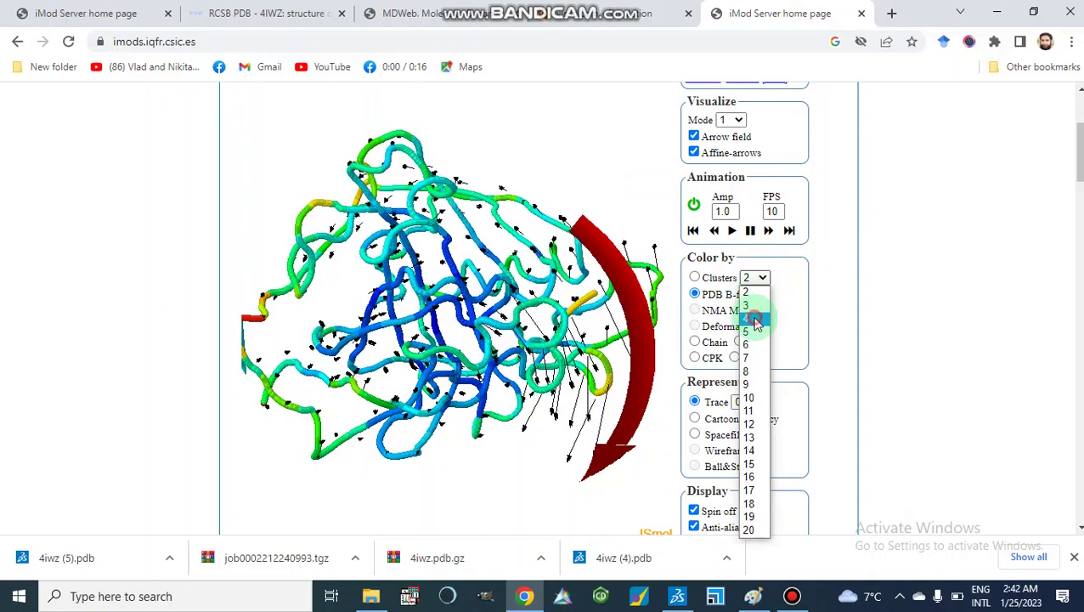
left_click(756, 320)
left_click_drag(1080, 154, 1080, 203)
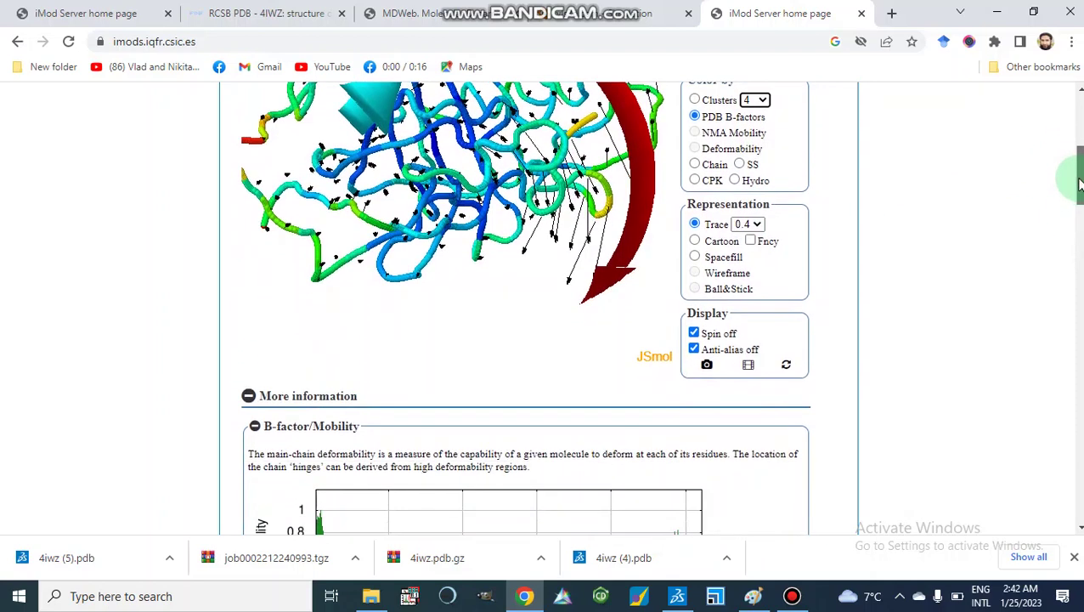
- Switch 4IWZ from cartoon to spacefill representation and rotate it slightly
left_click(696, 242)
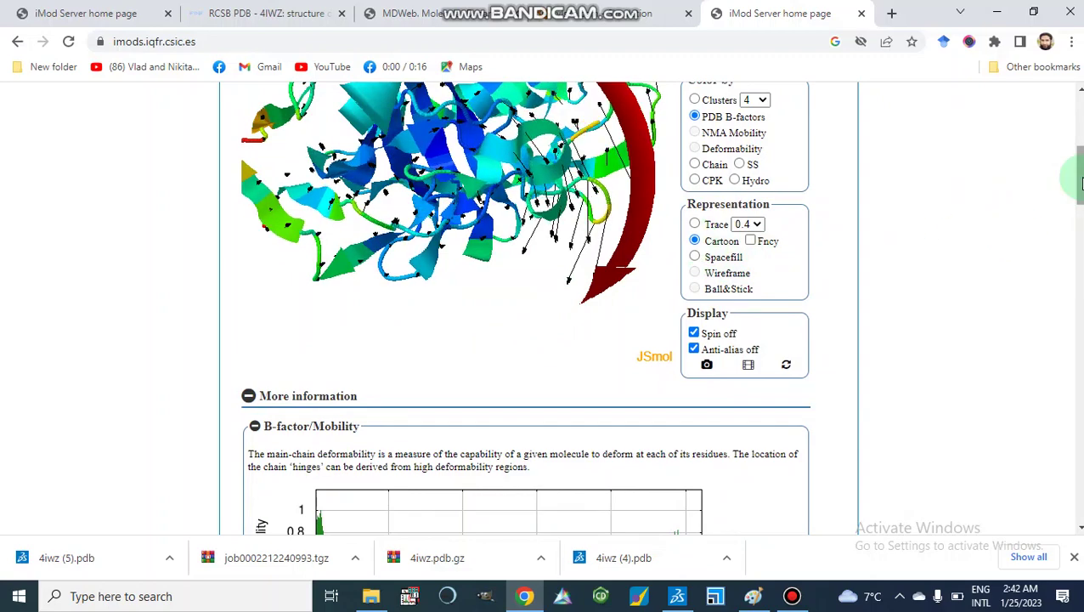
left_click_drag(1080, 179, 1080, 157)
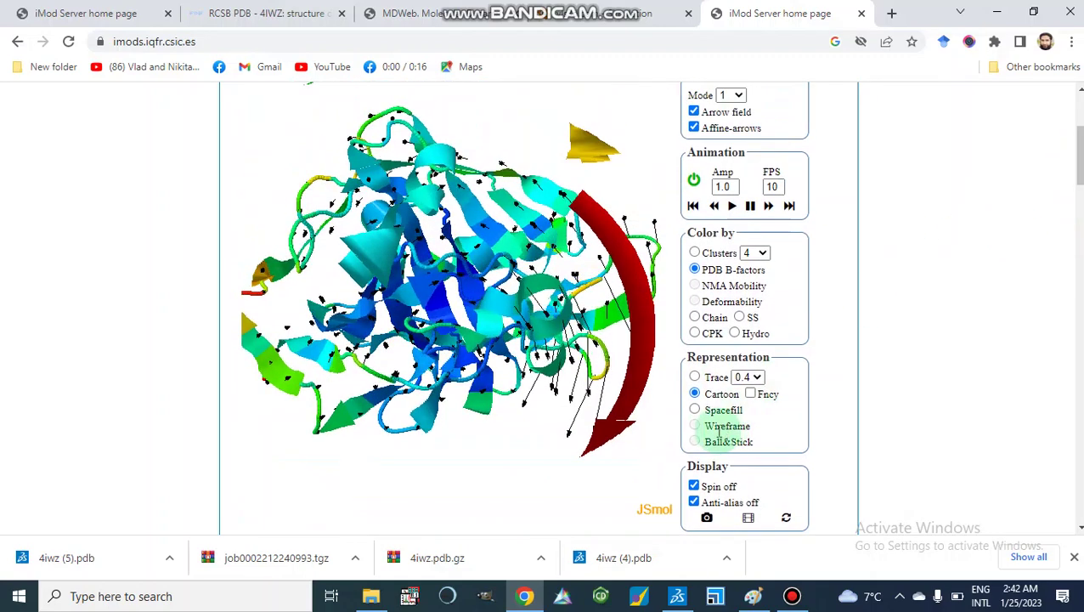
left_click(696, 411)
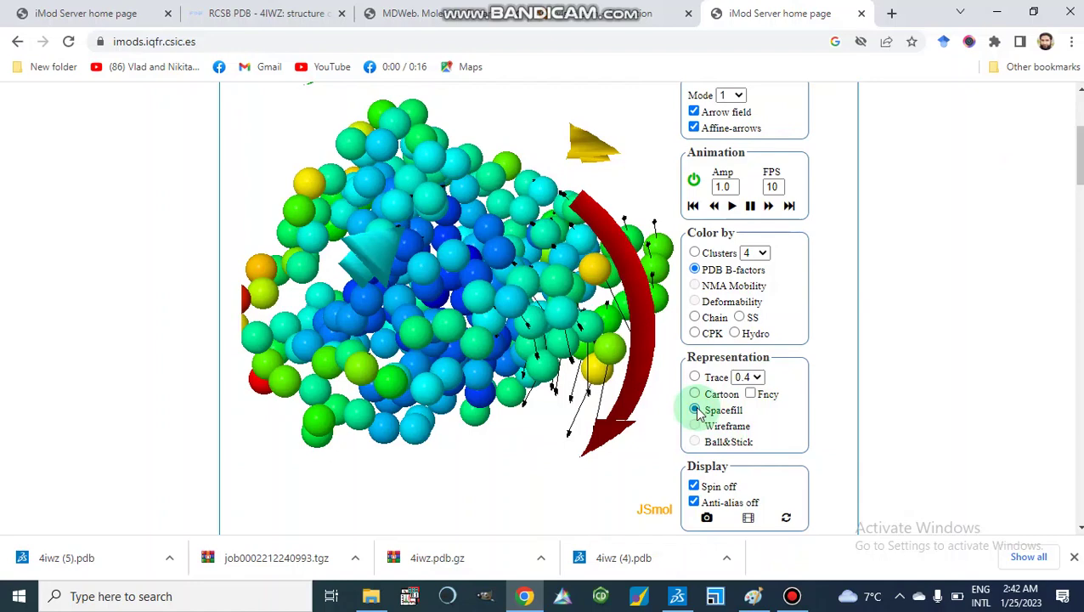
left_click_drag(482, 445, 409, 508)
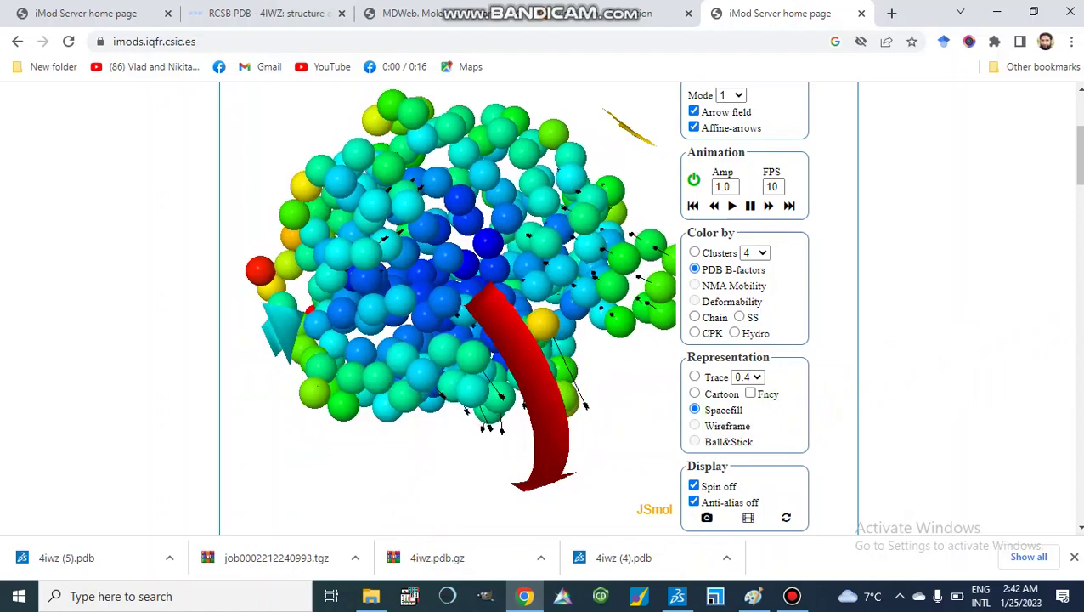
scroll(720, 308, "down", 2)
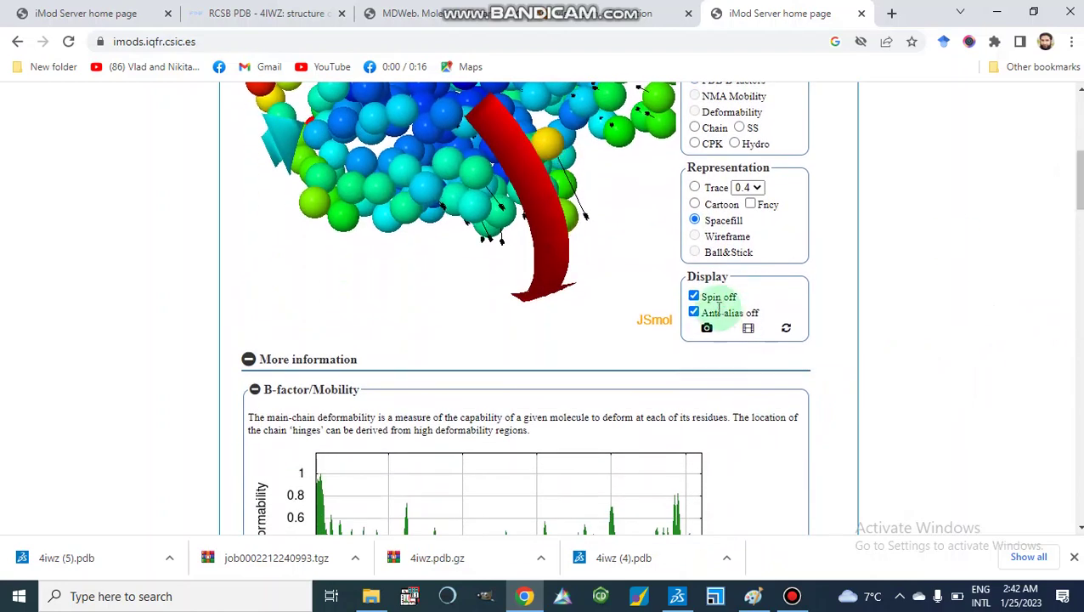
- Toggle Spin on and off, then scroll down to the B-factor/Mobility deformability charts
left_click(695, 297)
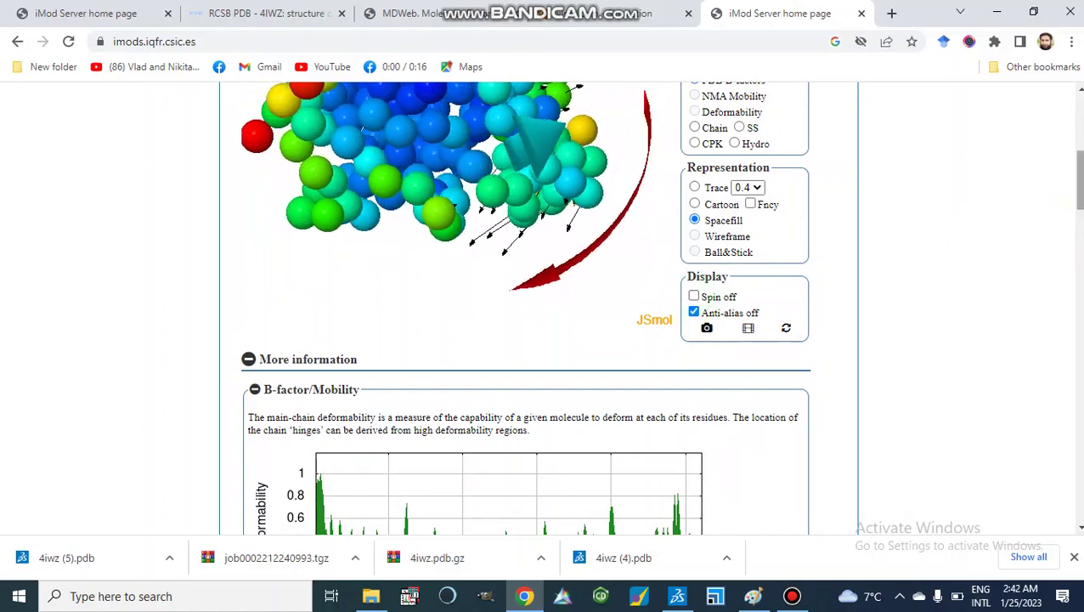
scroll(1076, 153, "up", 2)
scroll(1076, 161, "down", 2)
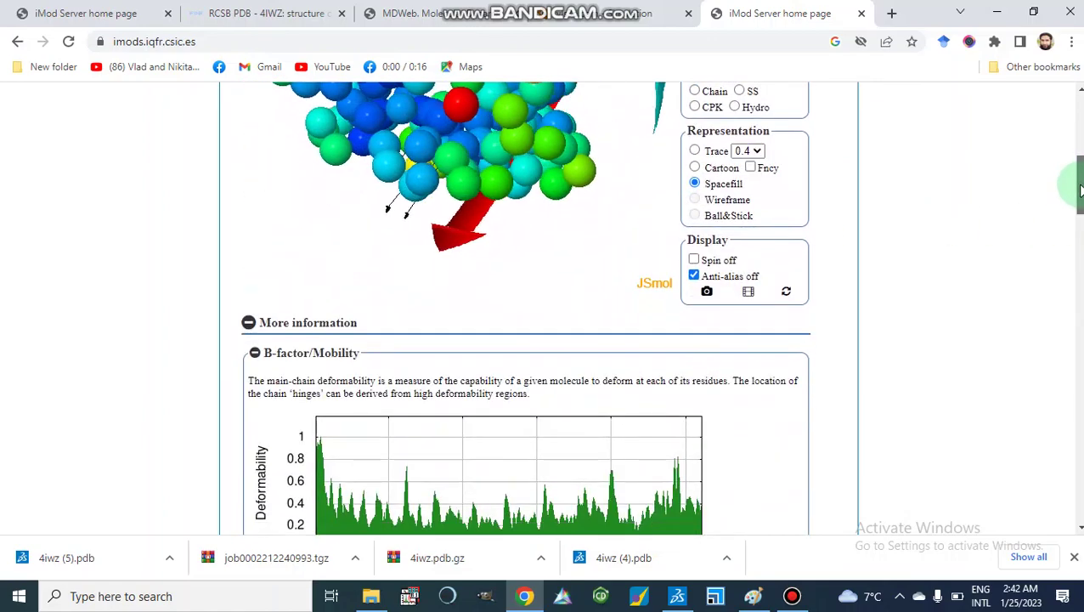
left_click(695, 260)
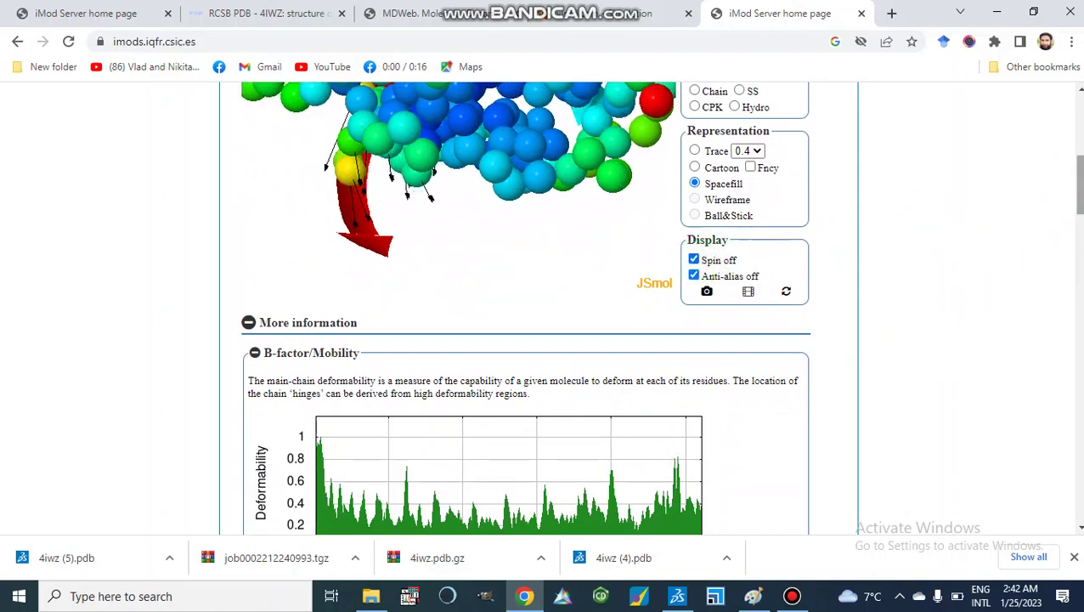
scroll(1075, 204, "down", 1)
scroll(1022, 200, "down", 2)
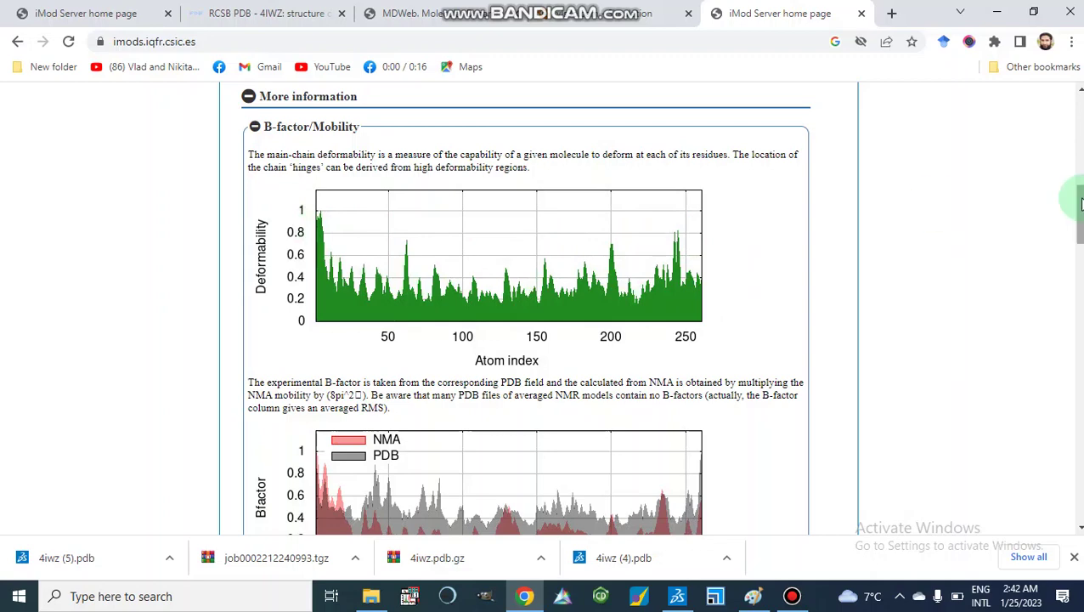
- Check the running job in the first tab, then return and scroll to the Eigenvalues chart
left_click_drag(1081, 206, 1081, 213)
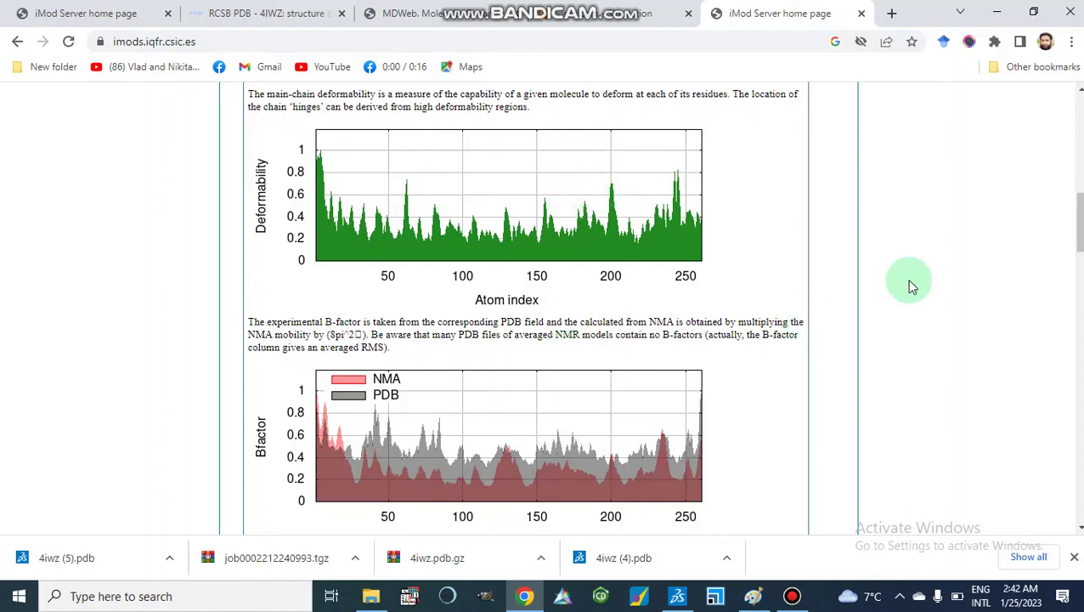
scroll(1080, 226, "down", 2)
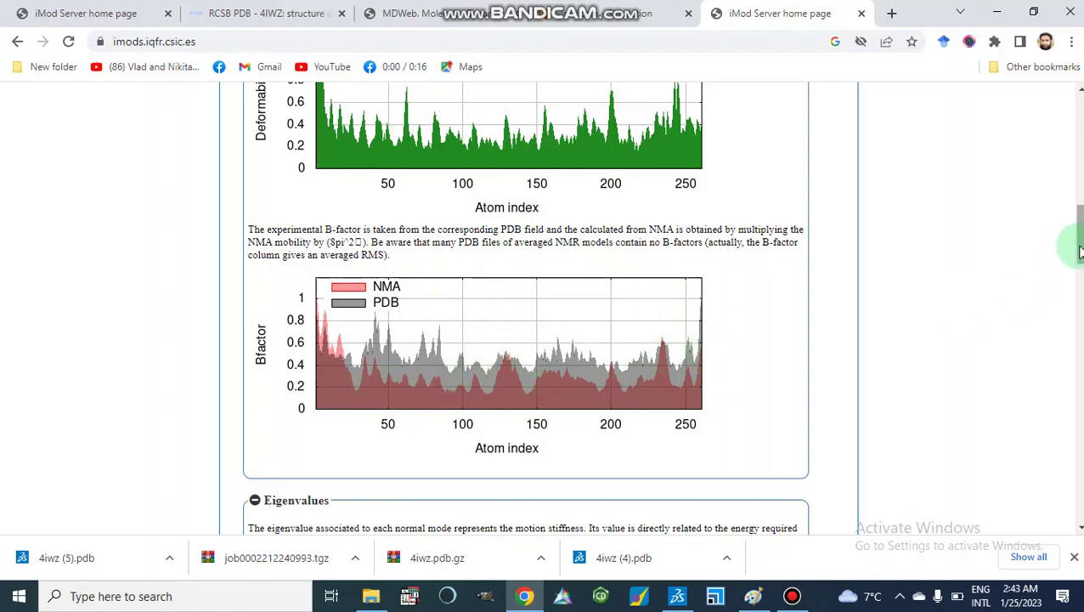
left_click_drag(1080, 252, 1081, 268)
scroll(1079, 238, "up", 2)
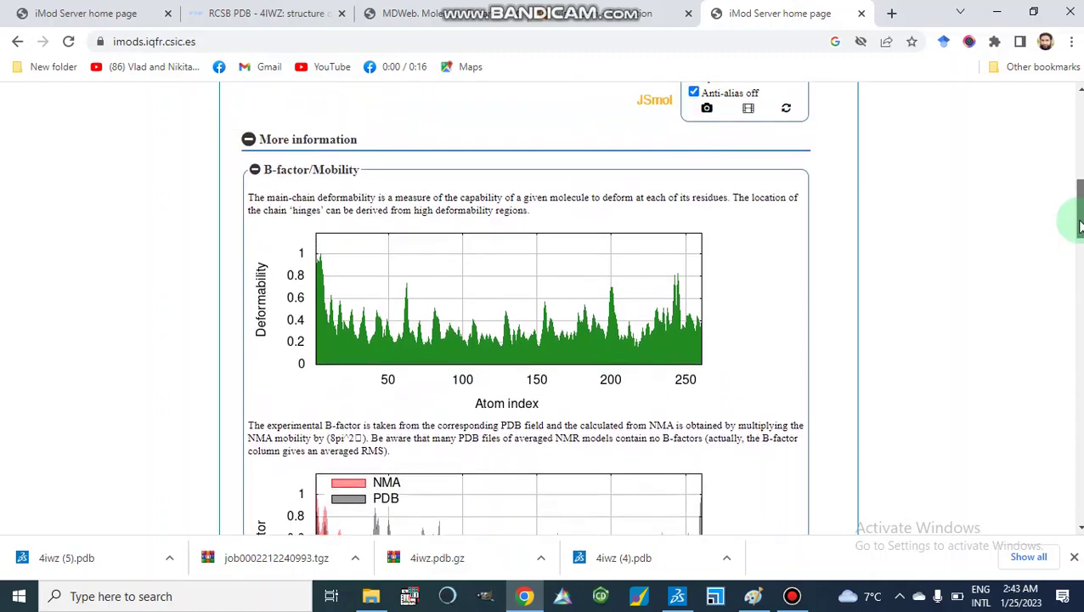
left_click(85, 14)
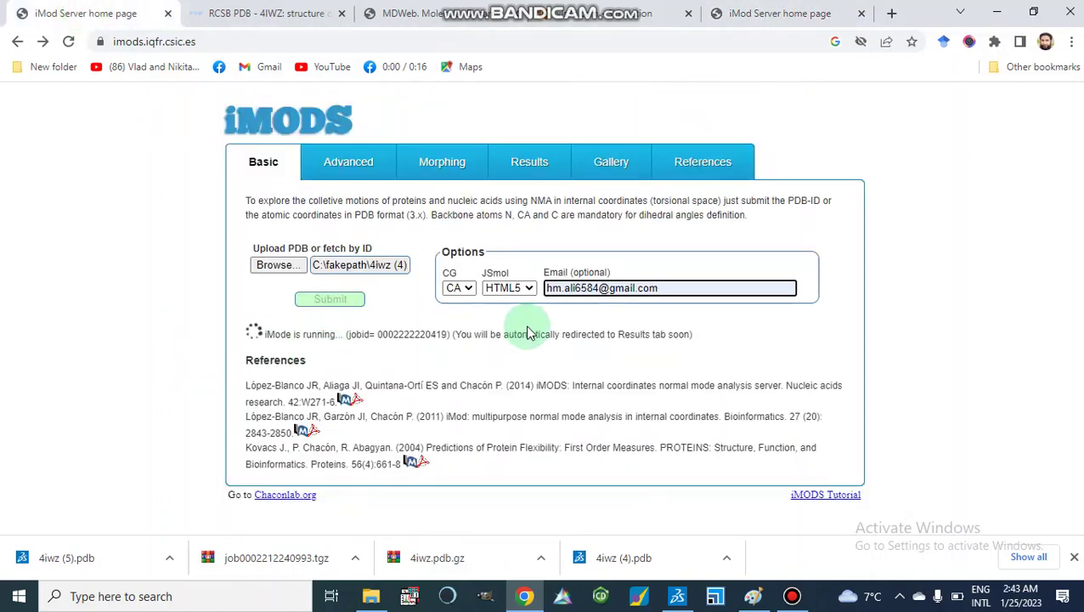
left_click(747, 14)
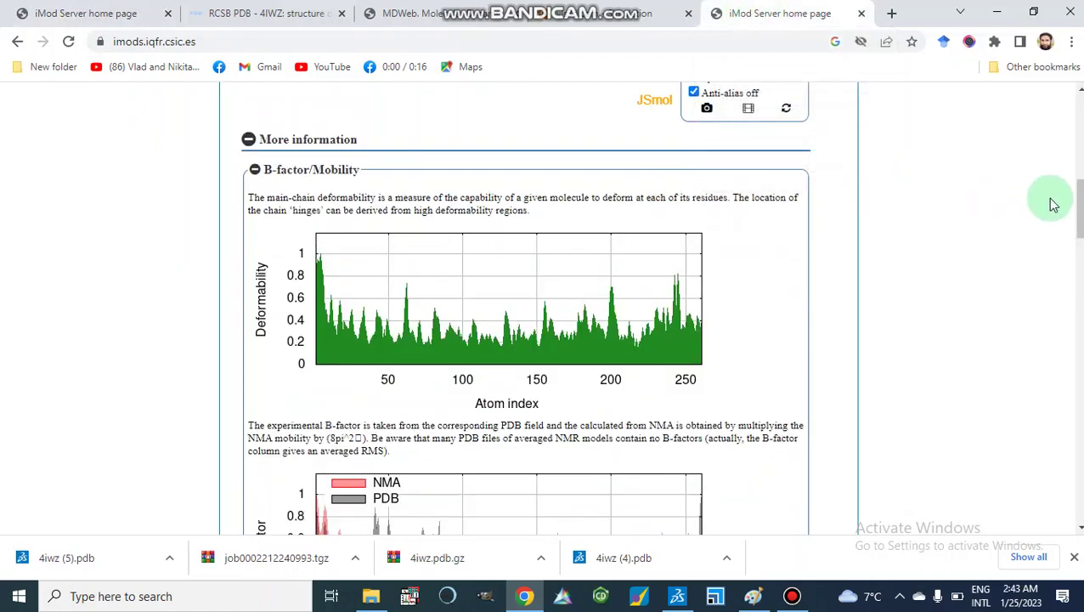
left_click_drag(1081, 204, 1081, 264)
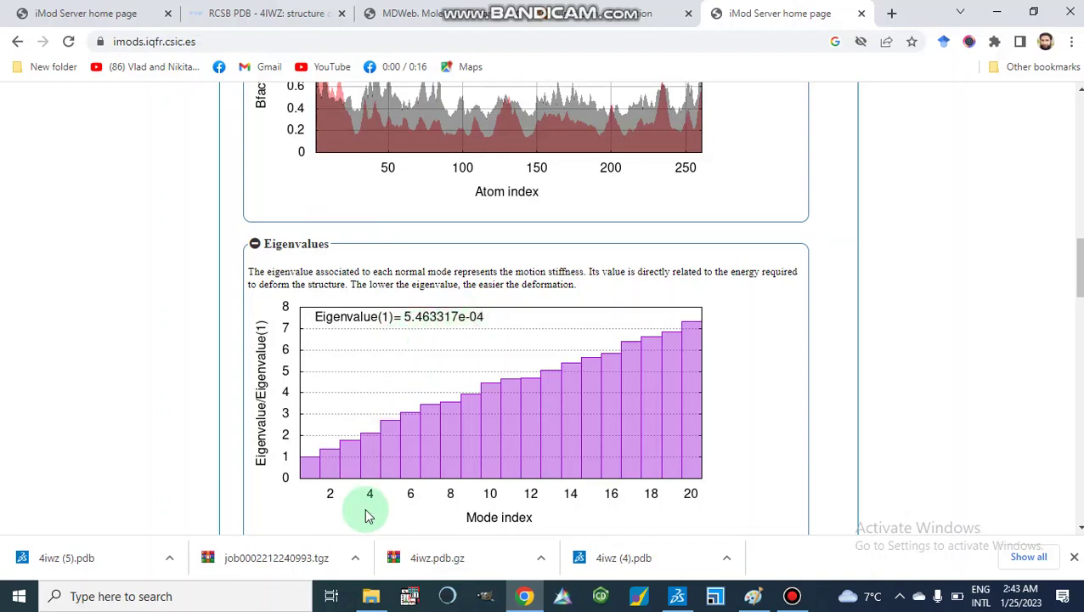
- Scroll the iMODS results down past the 20-mode Variance chart toward the Covariance map
left_click_drag(1080, 253, 1080, 308)
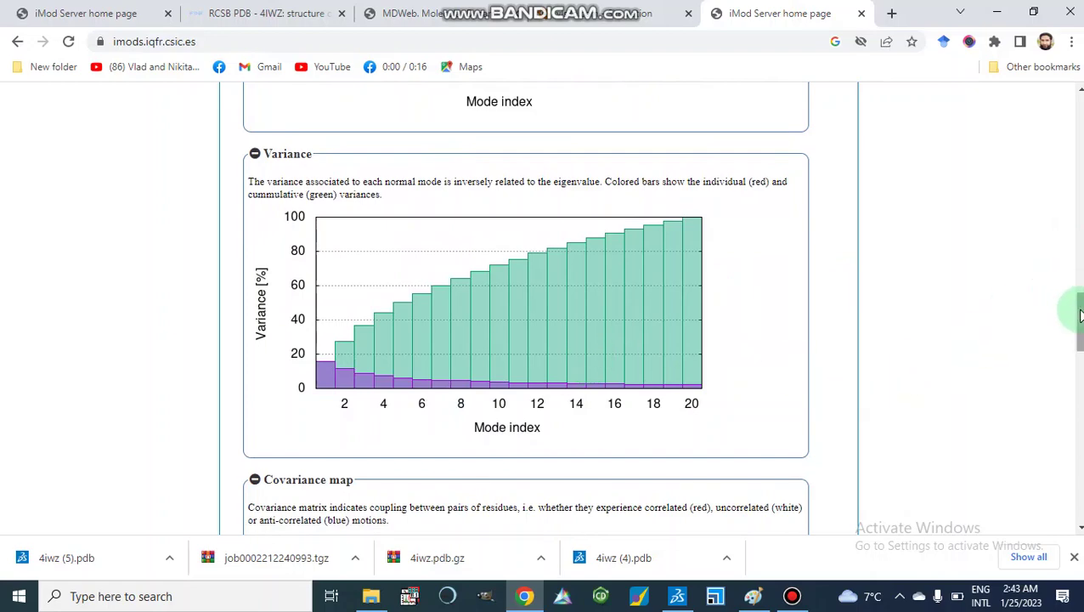
left_click_drag(1080, 316, 1081, 368)
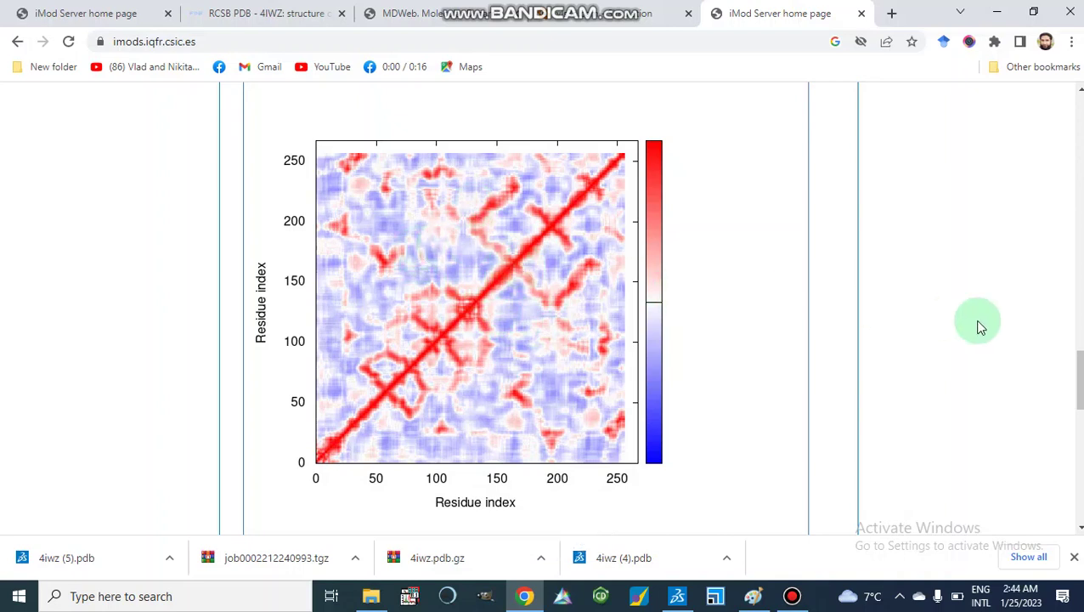
- Inspect the Covariance map, then scroll down to the Elastic network spring-stiffness plot
mouse_move(1082, 388)
left_mouse_down()
mouse_move(1081, 371)
mouse_move(1081, 382)
left_mouse_up()
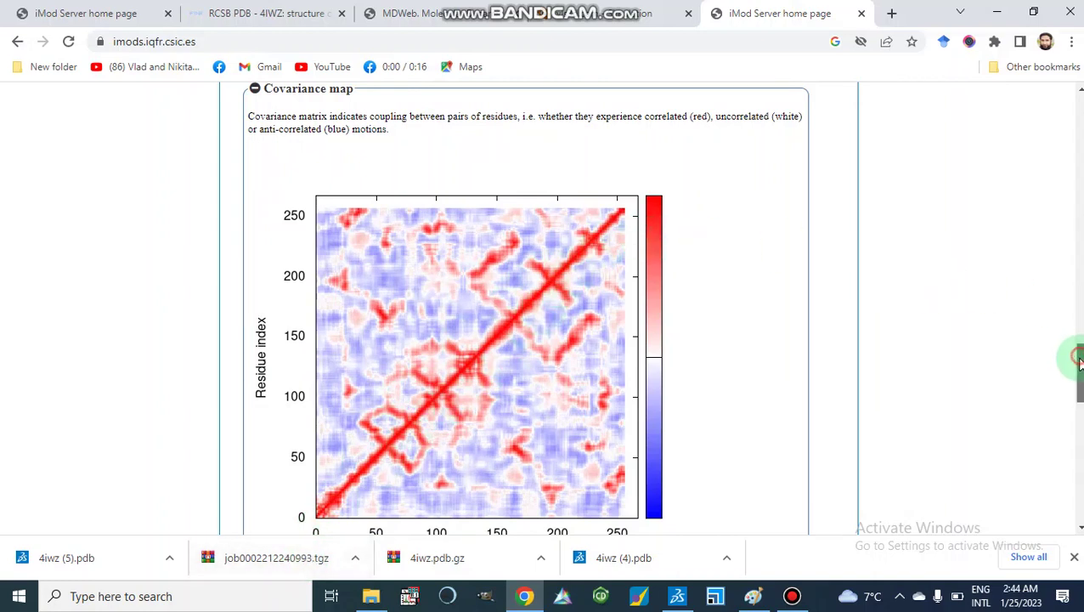
left_click_drag(1080, 362, 1079, 368)
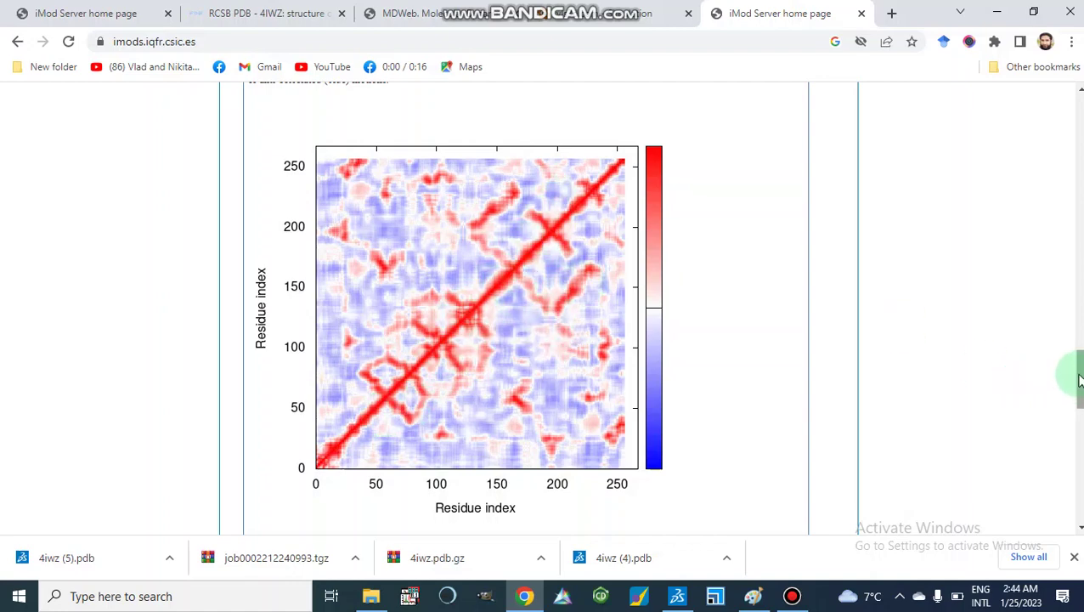
left_click_drag(1078, 374, 1077, 441)
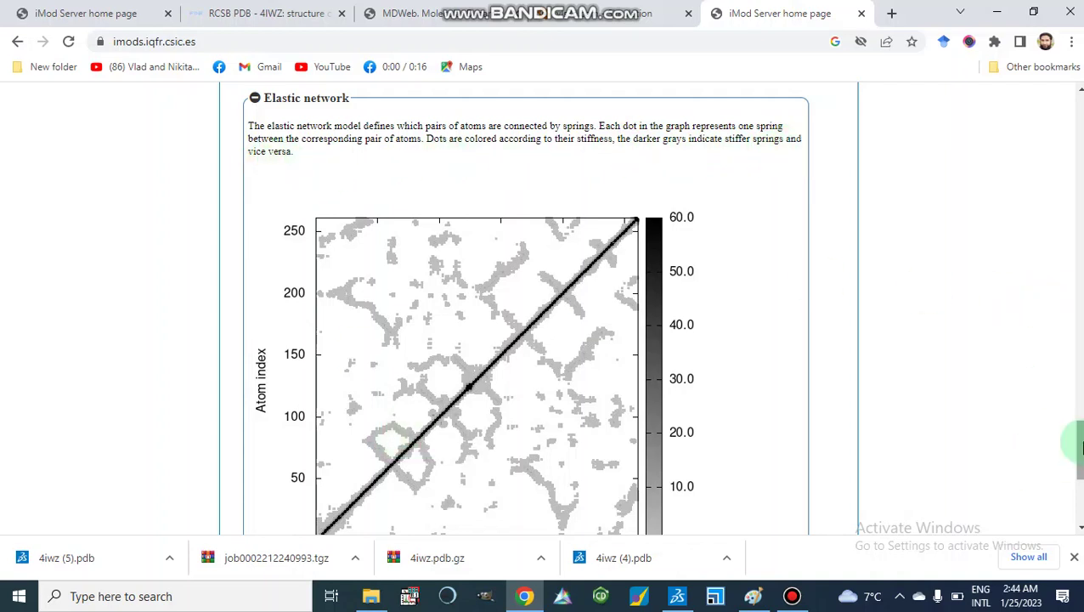
- Scroll below the Elastic network plot to reach the Download Files table
scroll(1066, 448, "down", 2)
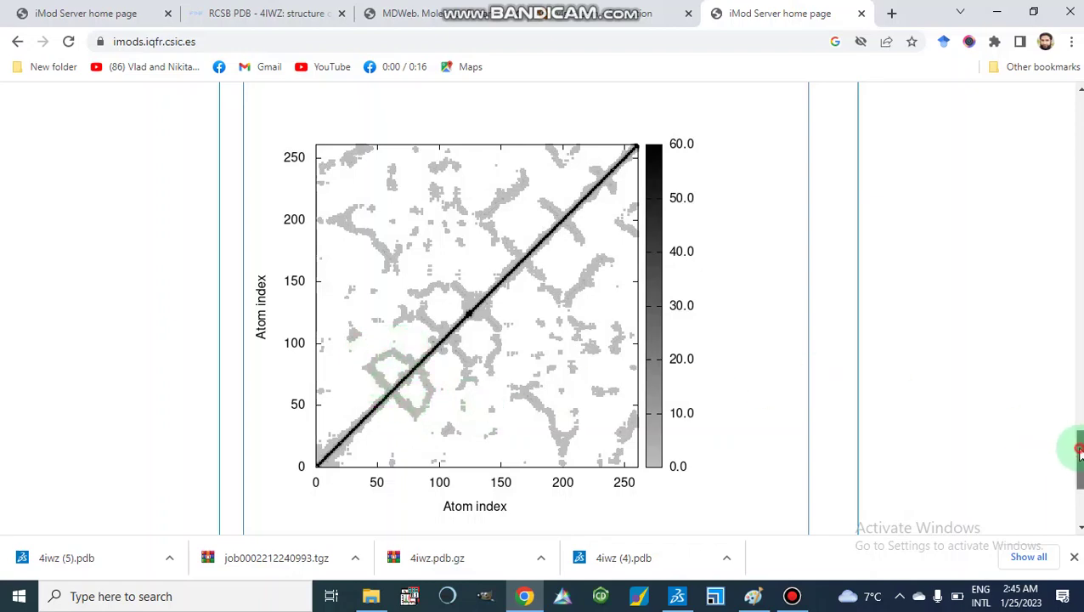
left_click_drag(1079, 450, 1079, 495)
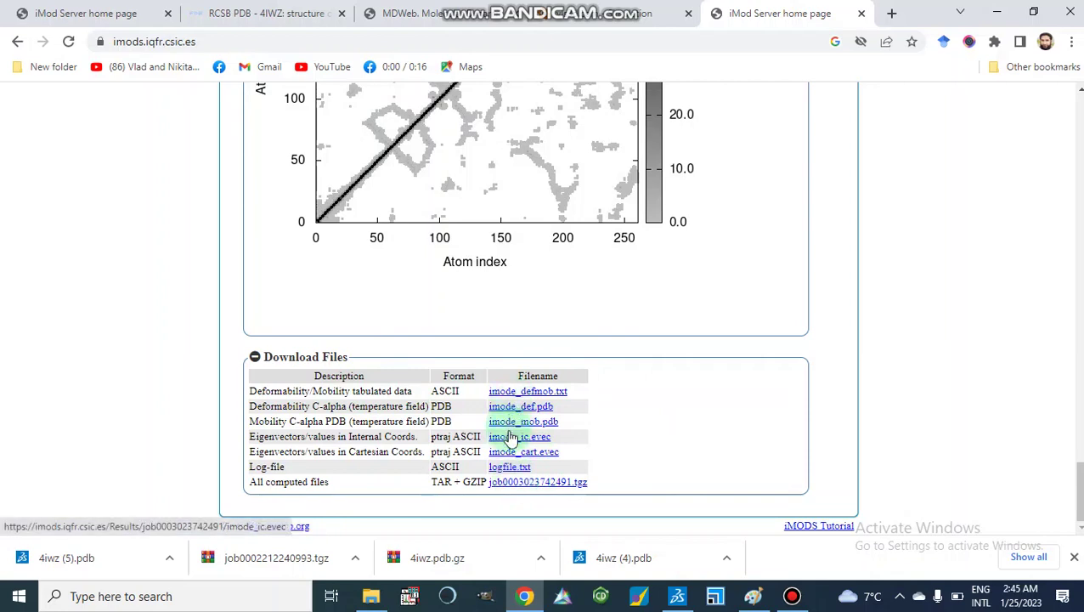
- Download job0003023742491.tgz, try opening it from the download bar, and return to the page top
left_click(504, 483)
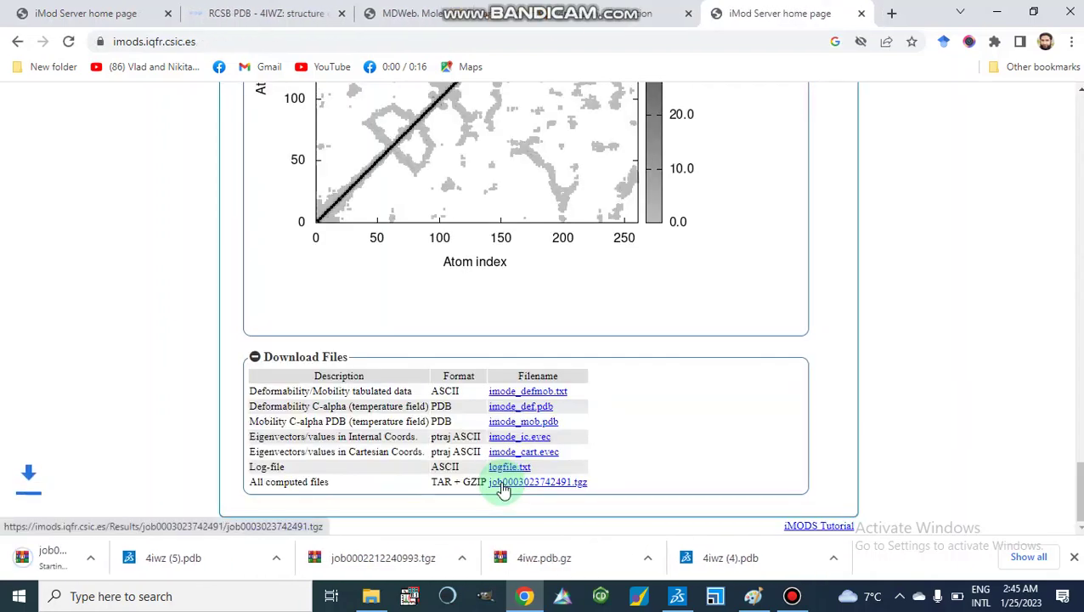
left_click(61, 566)
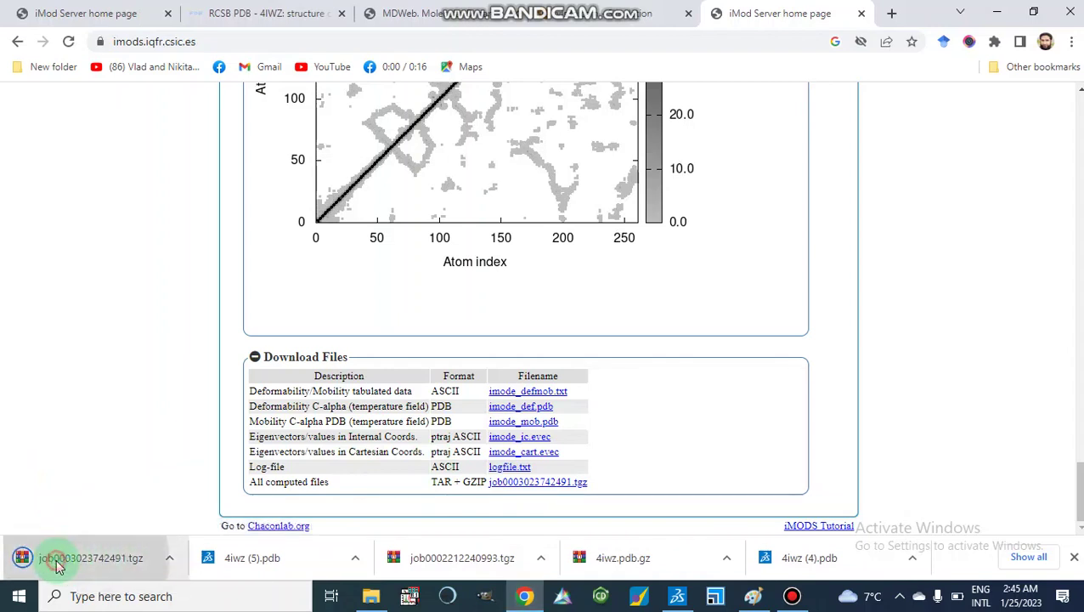
left_click(58, 566)
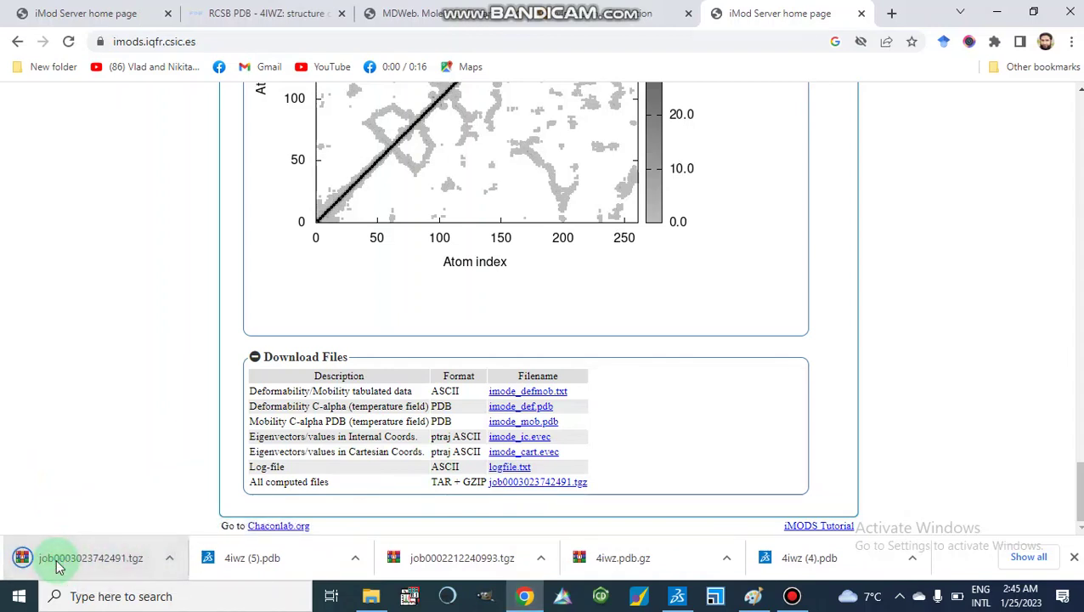
left_click(56, 561)
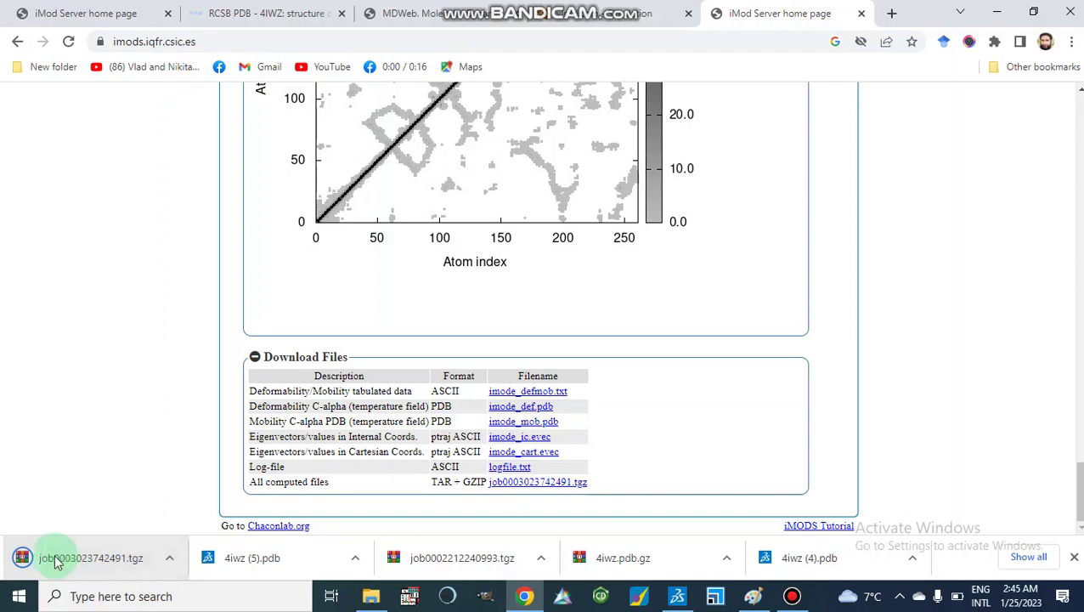
left_click(56, 561)
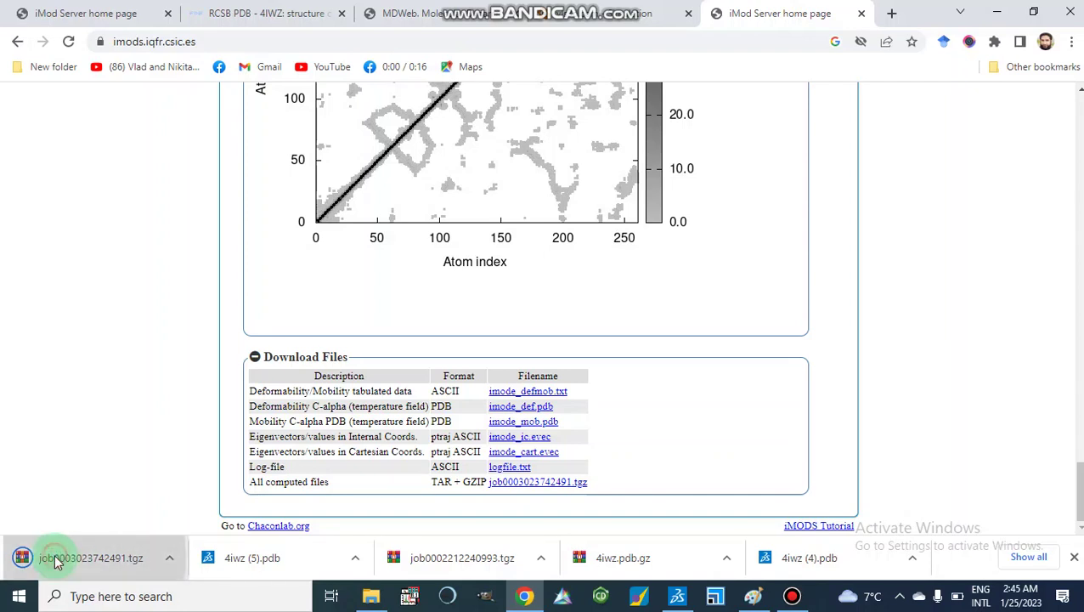
scroll(699, 221, "up", 15)
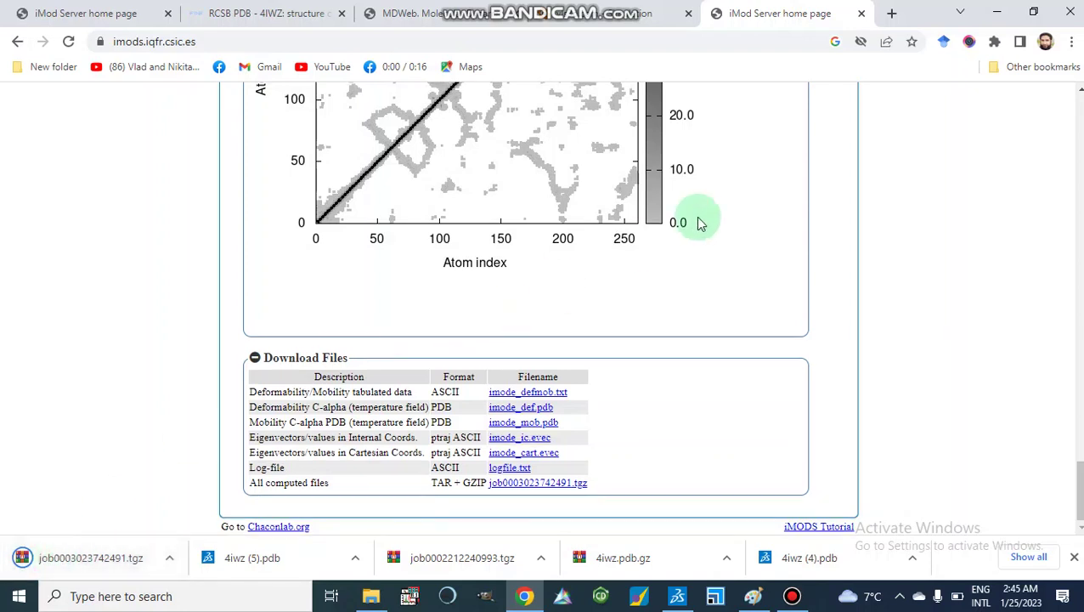
scroll(699, 222, "up", 15)
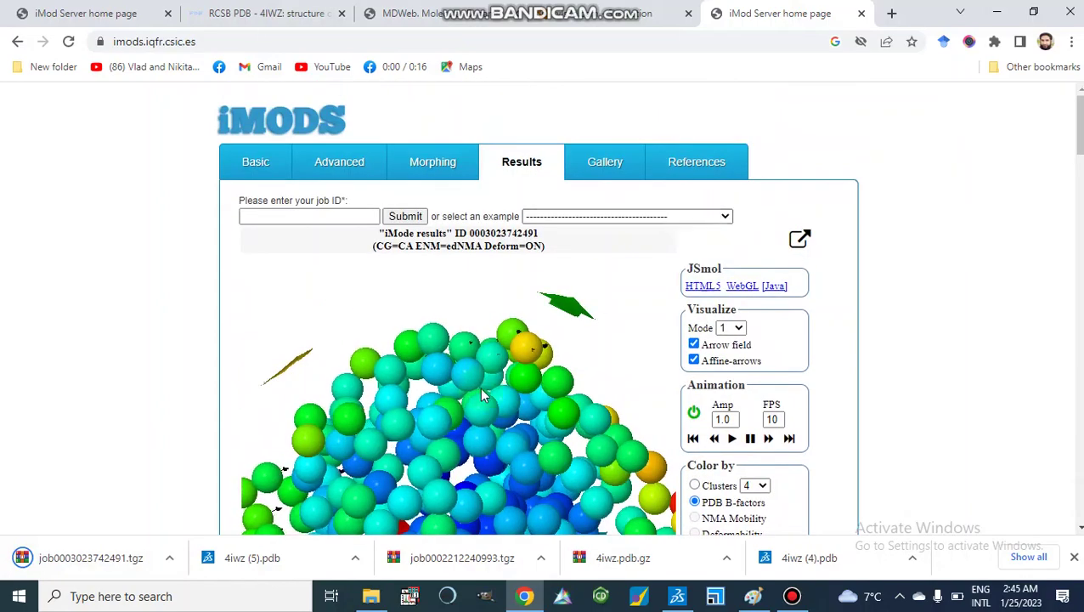
- Rotate and zoom the JSmol molecule, then switch to the tab with the running 4iwz (4) job
scroll(479, 387, "up", 3)
scroll(480, 388, "down", 3)
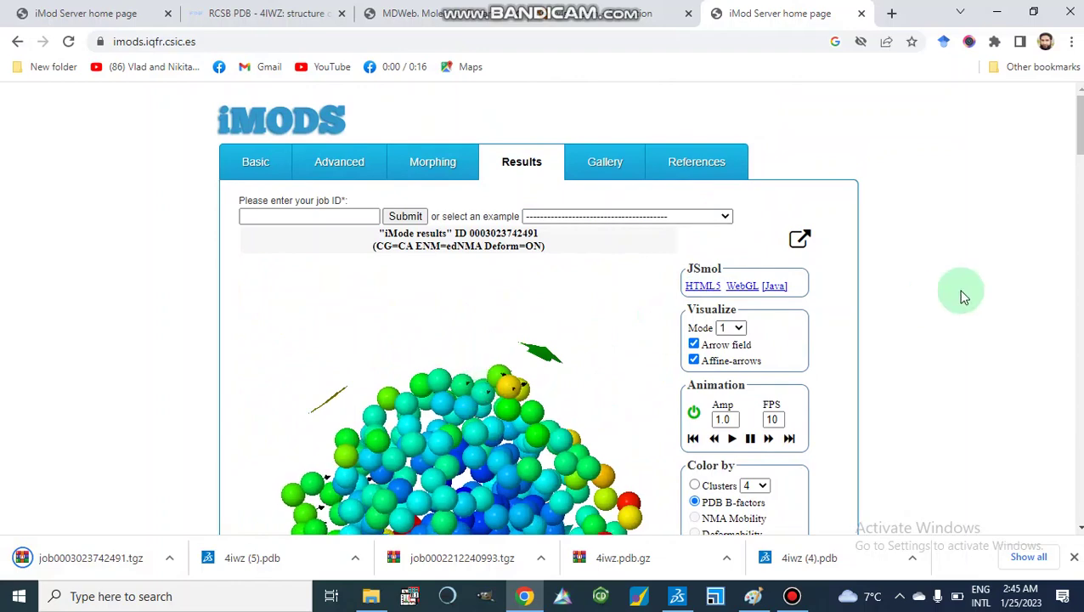
left_click(1079, 146)
left_click_drag(1080, 146, 1079, 176)
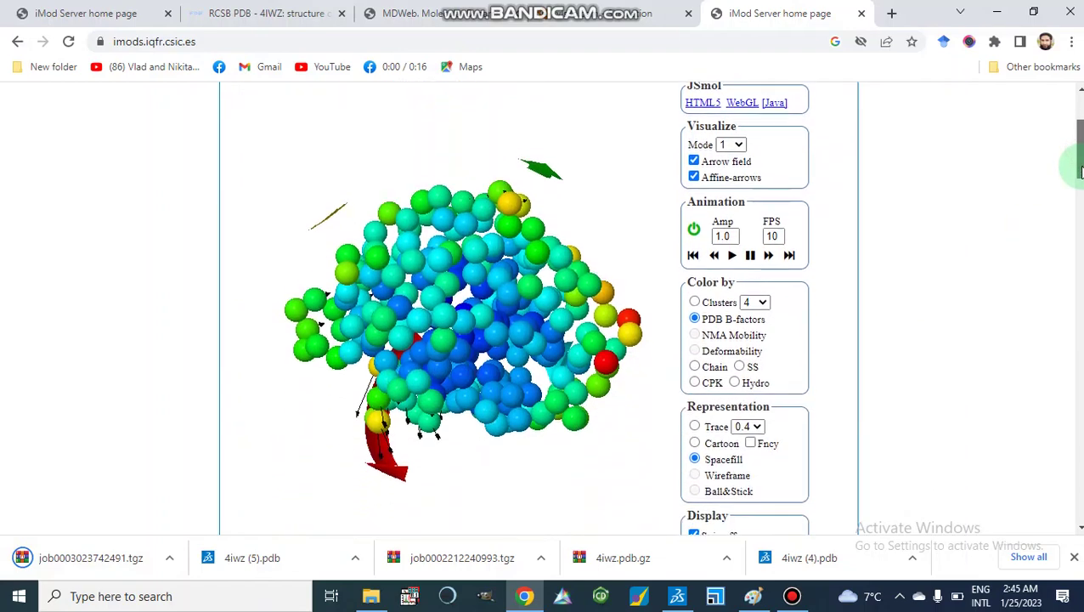
left_click_drag(571, 293, 545, 382)
scroll(546, 384, "up", 5)
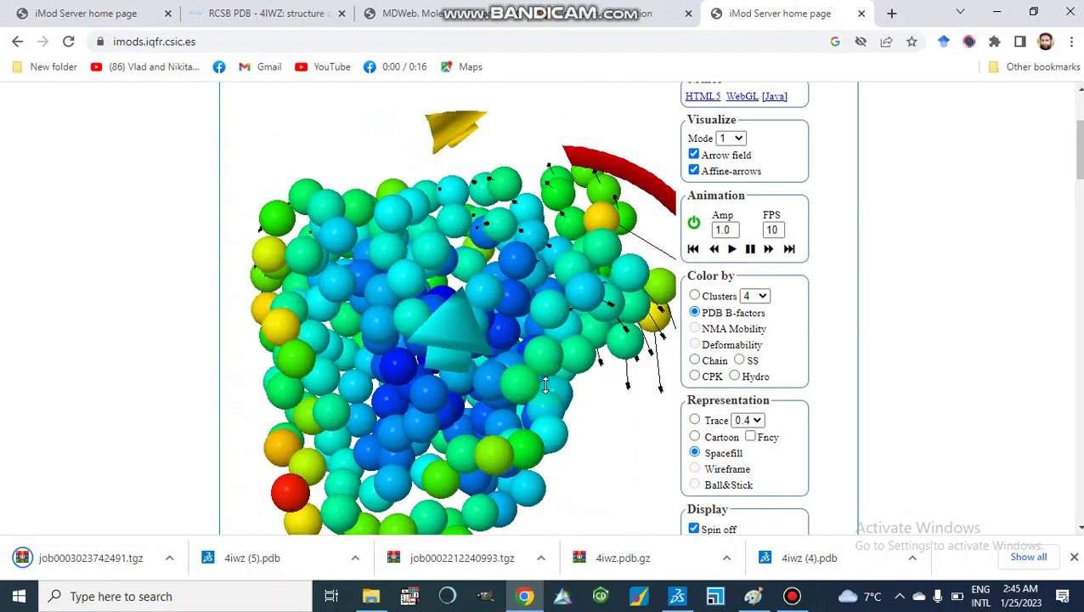
scroll(545, 384, "down", 5)
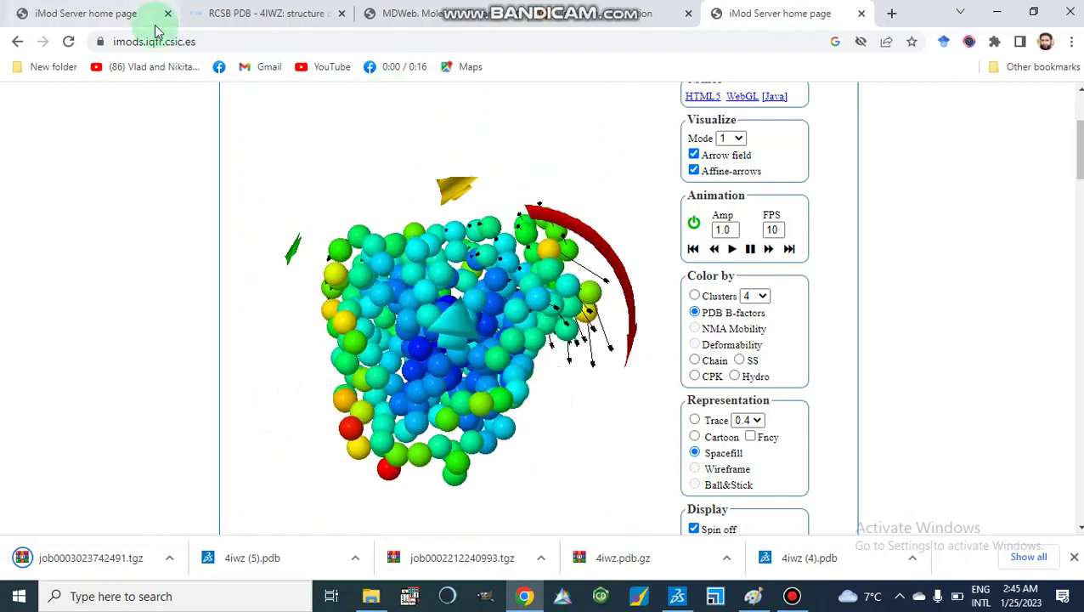
left_click(100, 17)
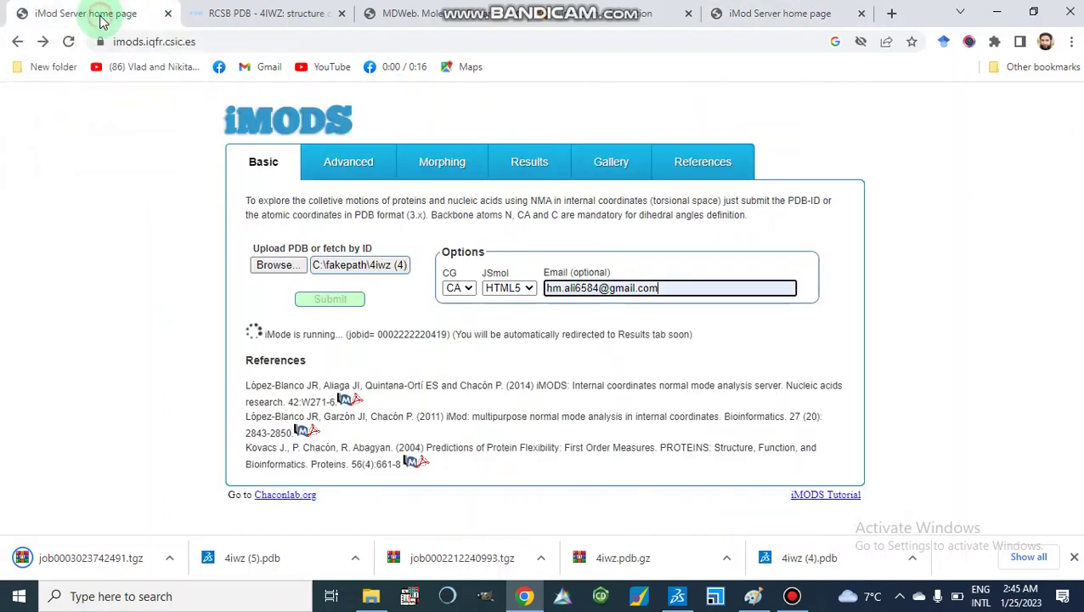
left_click(234, 243)
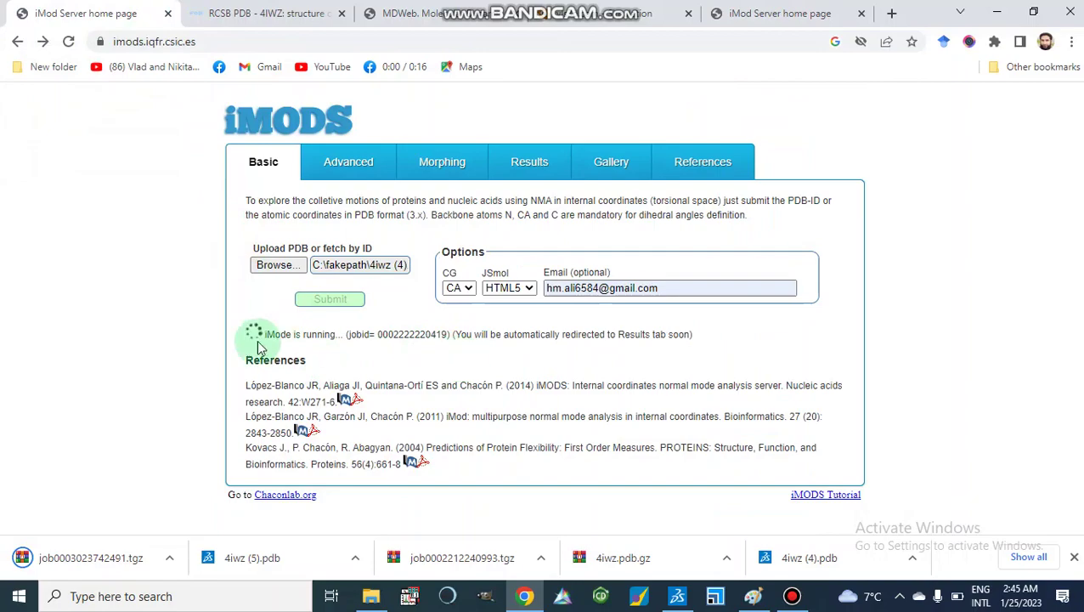